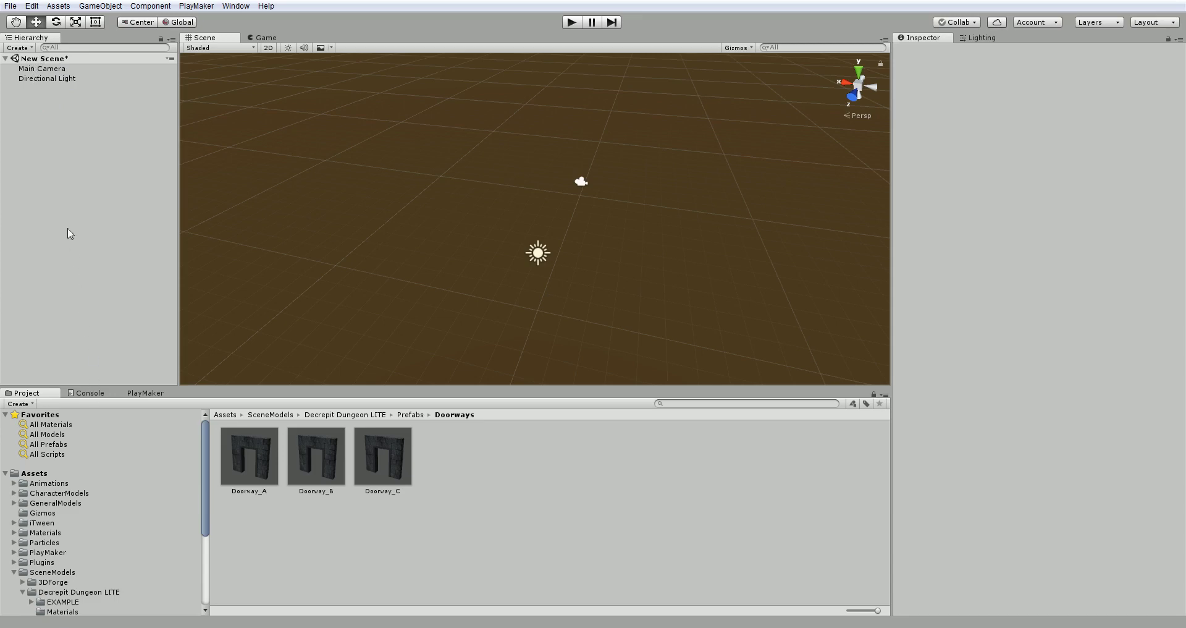
- Open the Hierarchy's create menu in the new scene containing only Main Camera and Directional Light
right_click(34, 107)
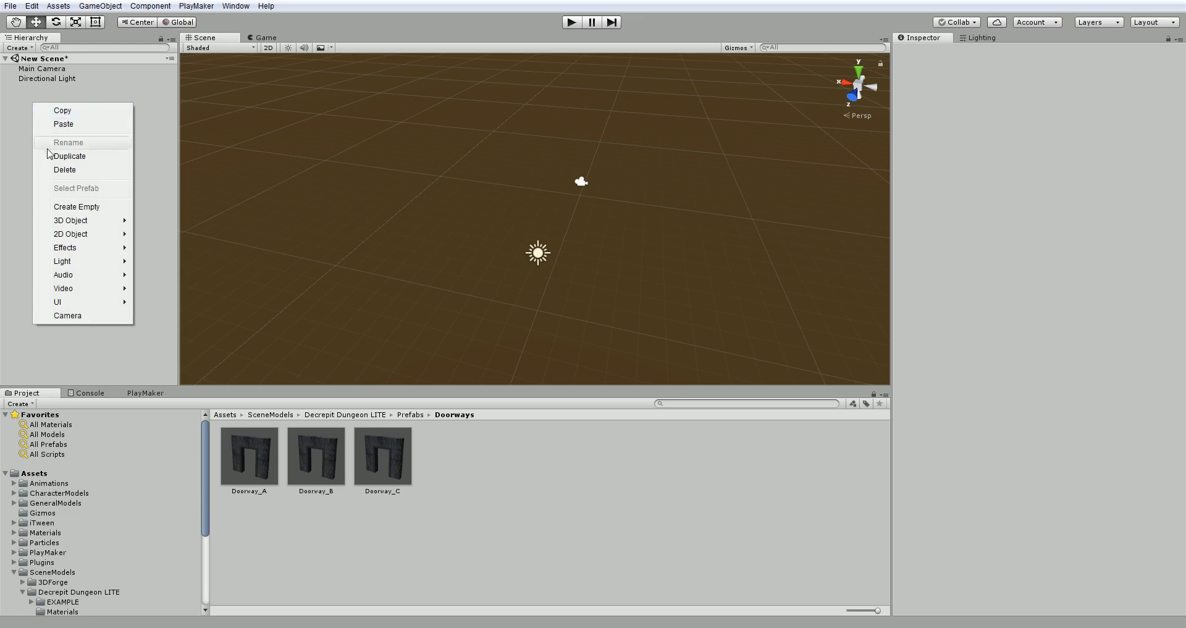
- Add a default Cube via 3D Object > Cube and zoom around it
mouse_move(67, 224)
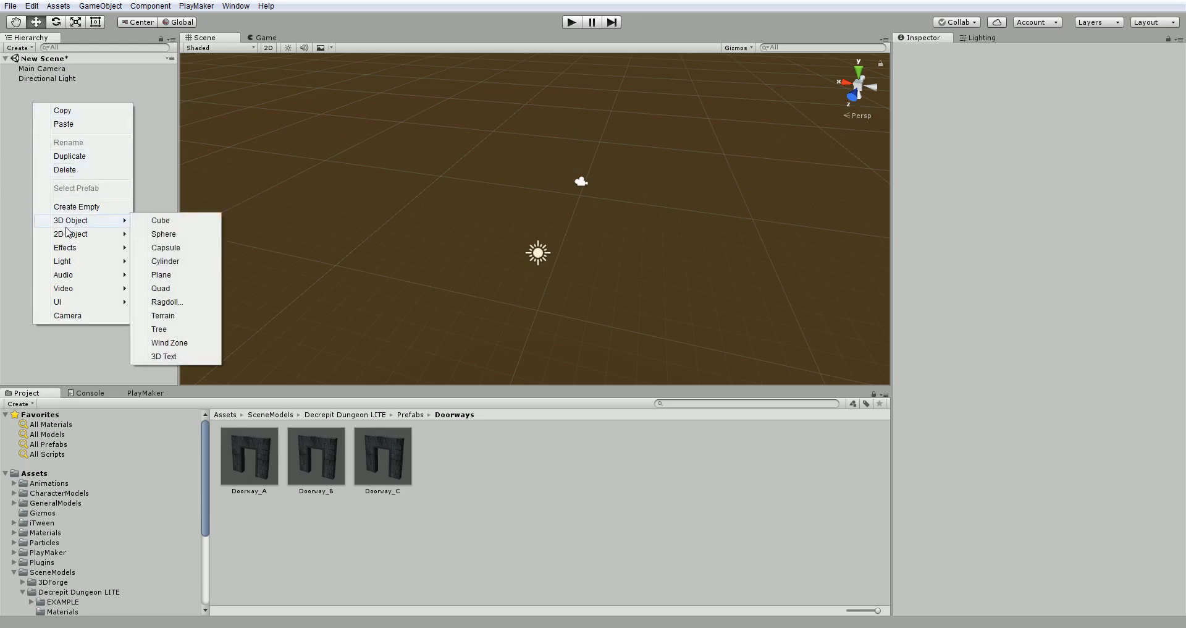
left_click(159, 221)
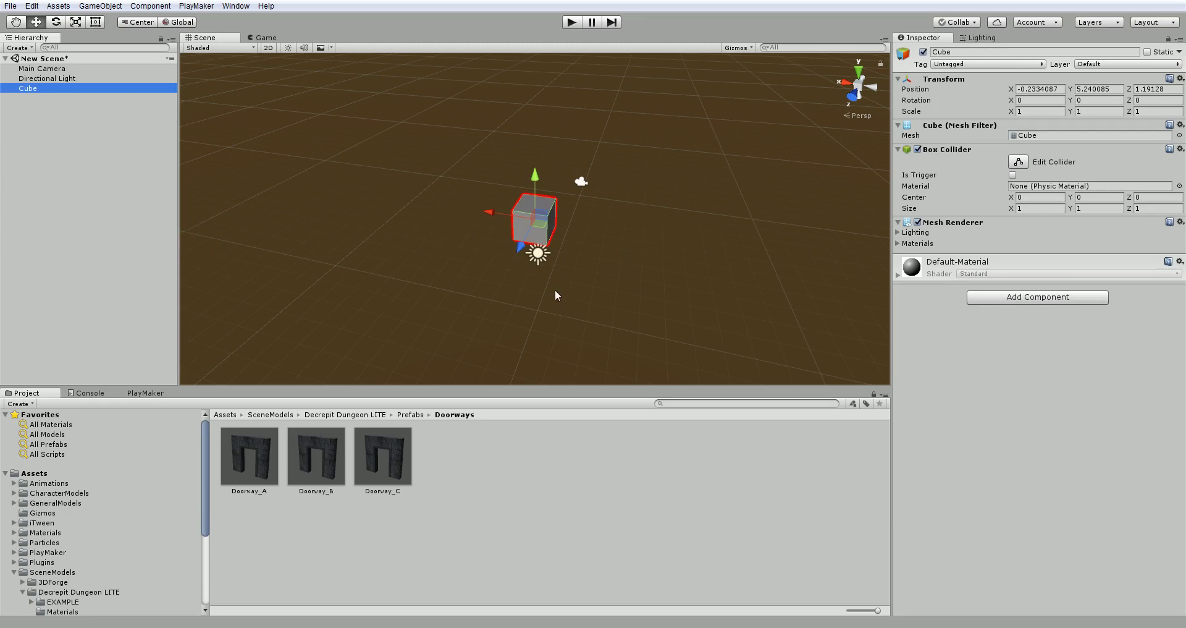
scroll(559, 265, "up", 5)
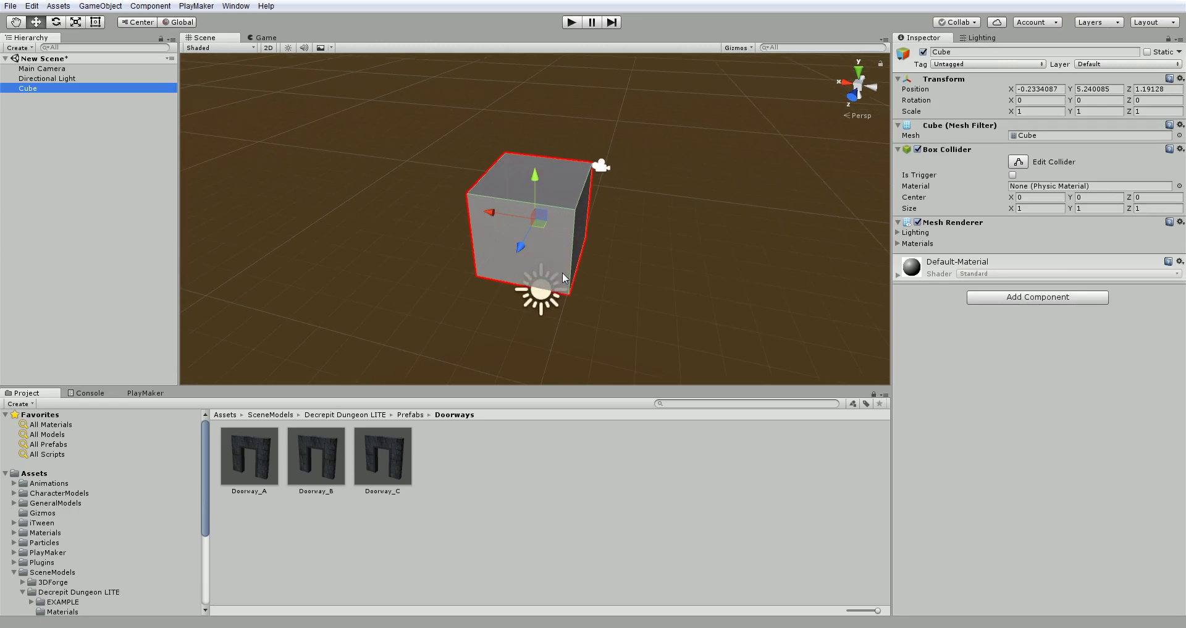
scroll(563, 274, "down", 2)
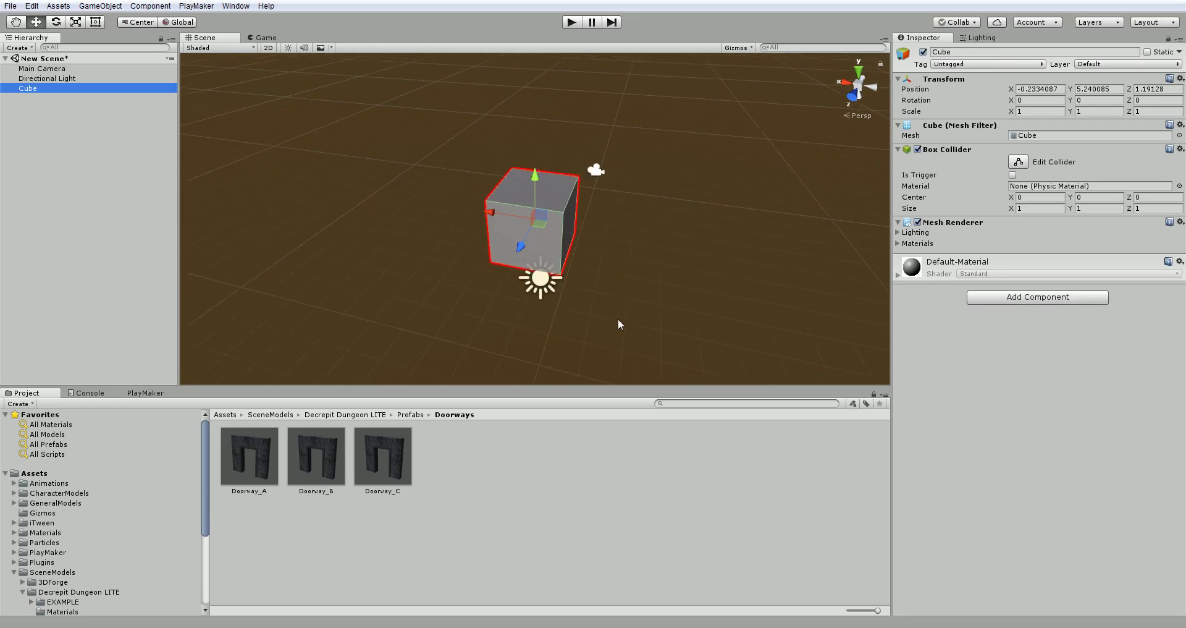
left_click_drag(619, 320, 702, 216, "alt")
- Orbit the Scene view to a low angle showing sky and horizon, then zoom
left_click_drag(606, 246, 645, 244, "alt")
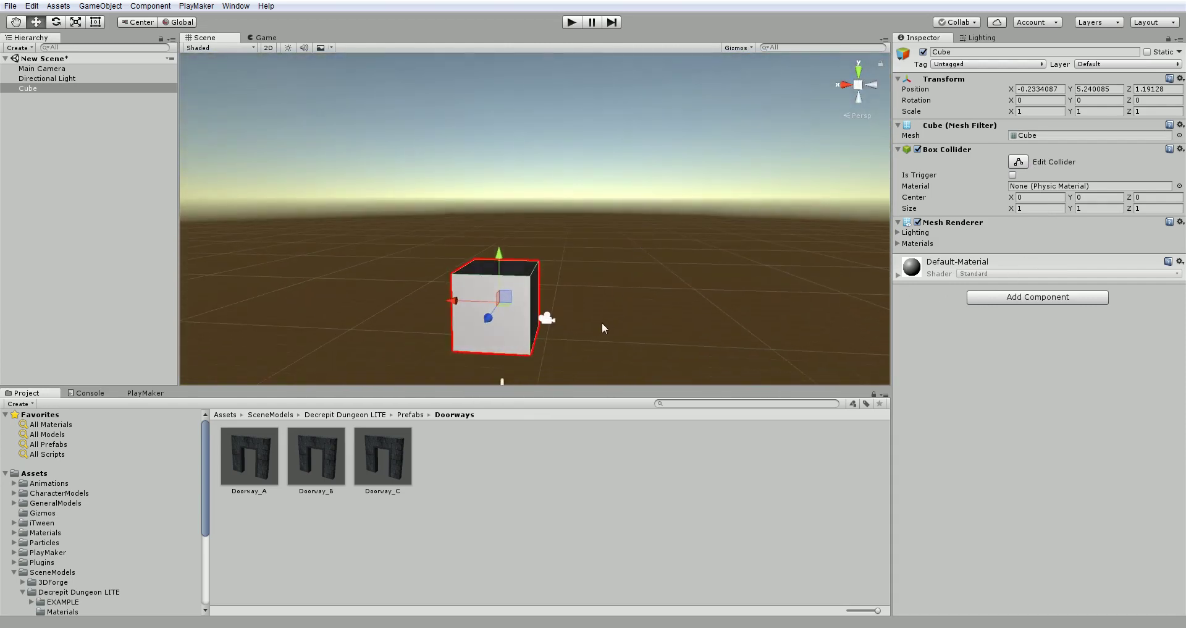
scroll(546, 339, "down", 2)
scroll(547, 335, "up", 5)
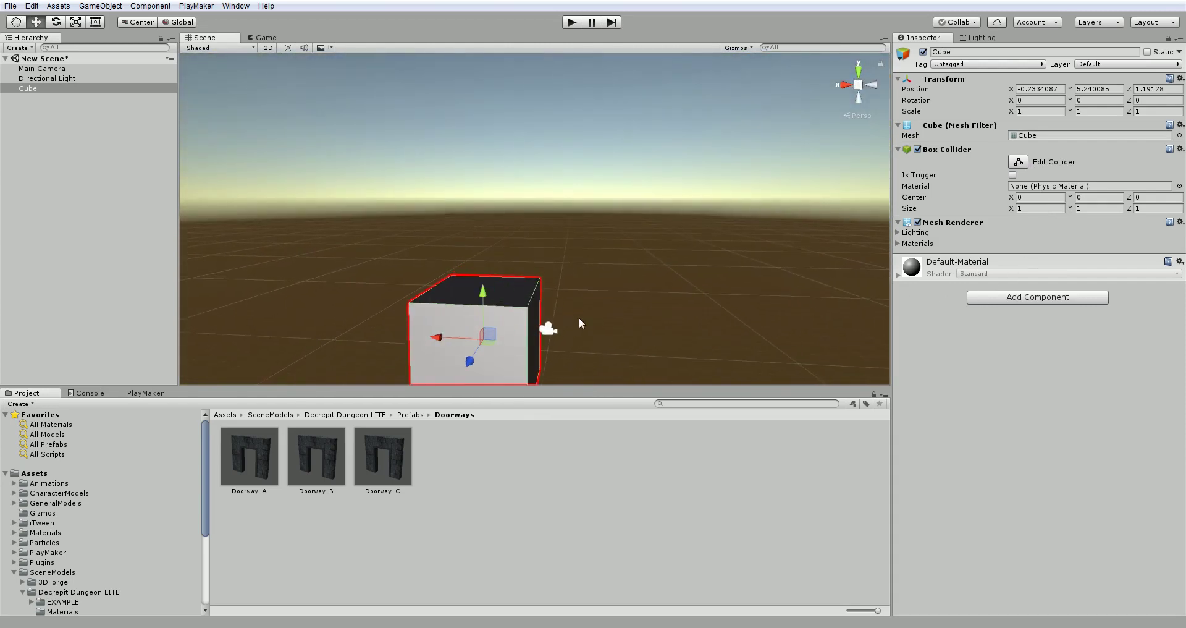
scroll(621, 252, "up", 4)
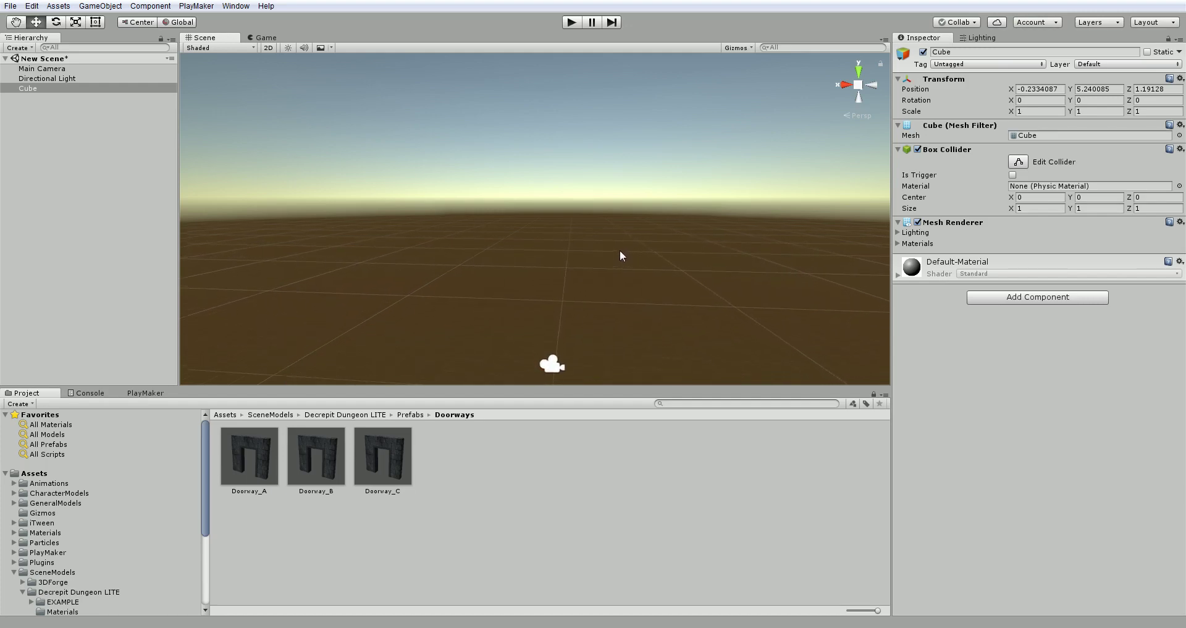
- Frame the Cube and bring the Scene view back to an angled overview
left_click(661, 241)
left_click_drag(542, 209, 596, 194, "alt")
left_click(37, 89)
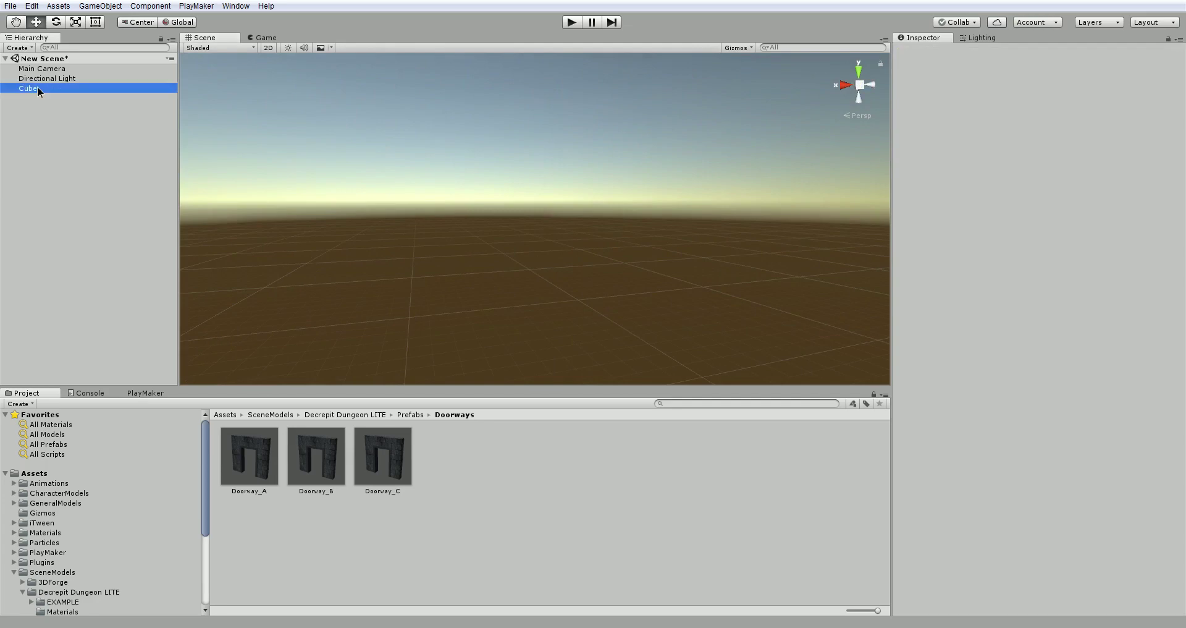
double_click(37, 88)
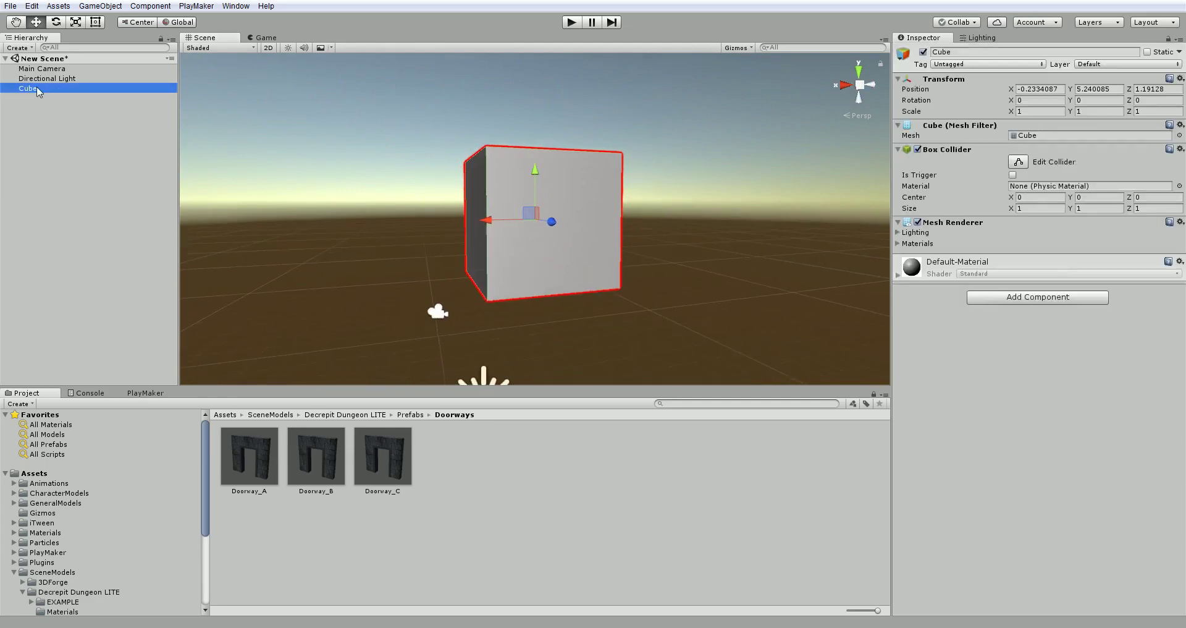
scroll(488, 274, "down", 10)
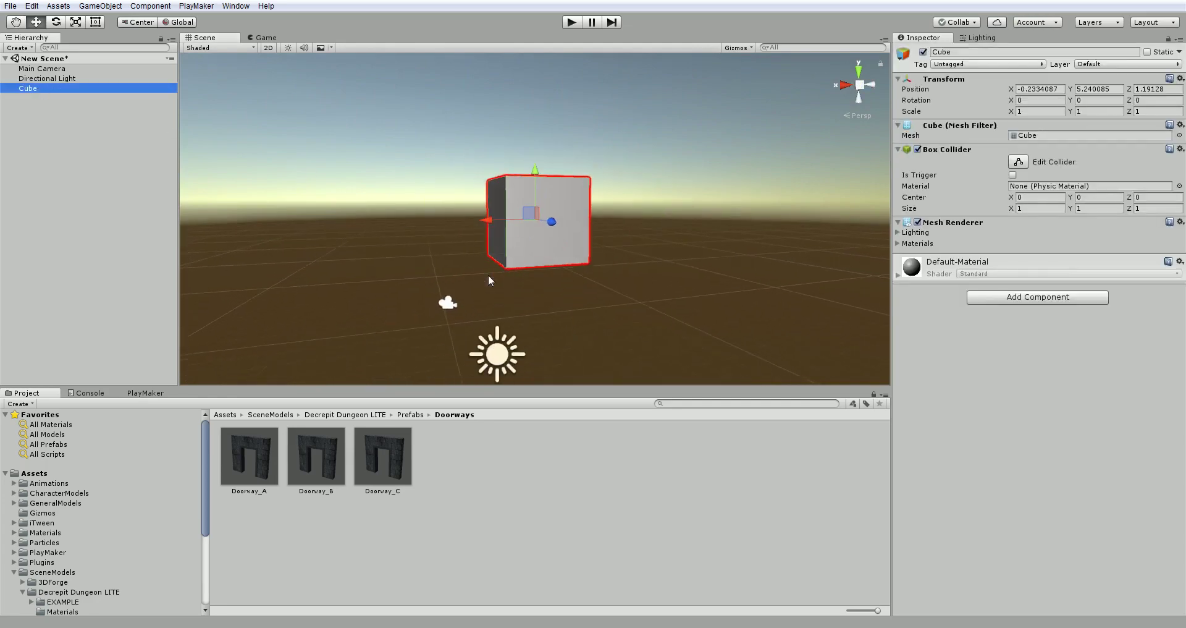
left_click_drag(488, 275, 1009, 535, "alt")
left_click(15, 21)
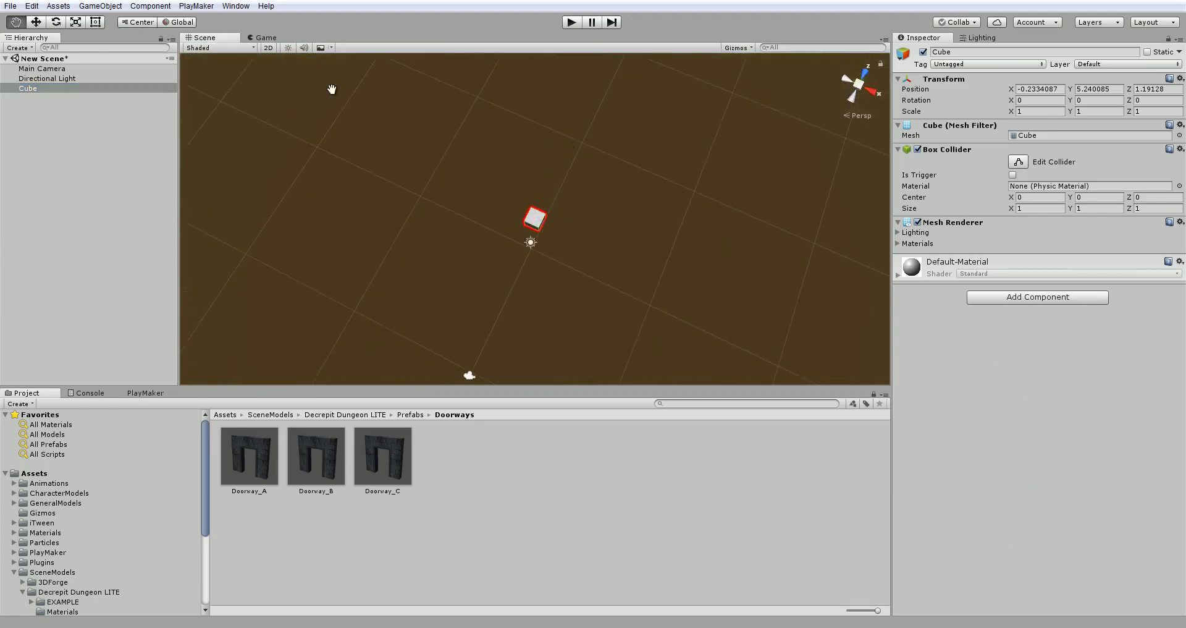
left_click_drag(593, 121, 596, 398)
double_click(36, 90)
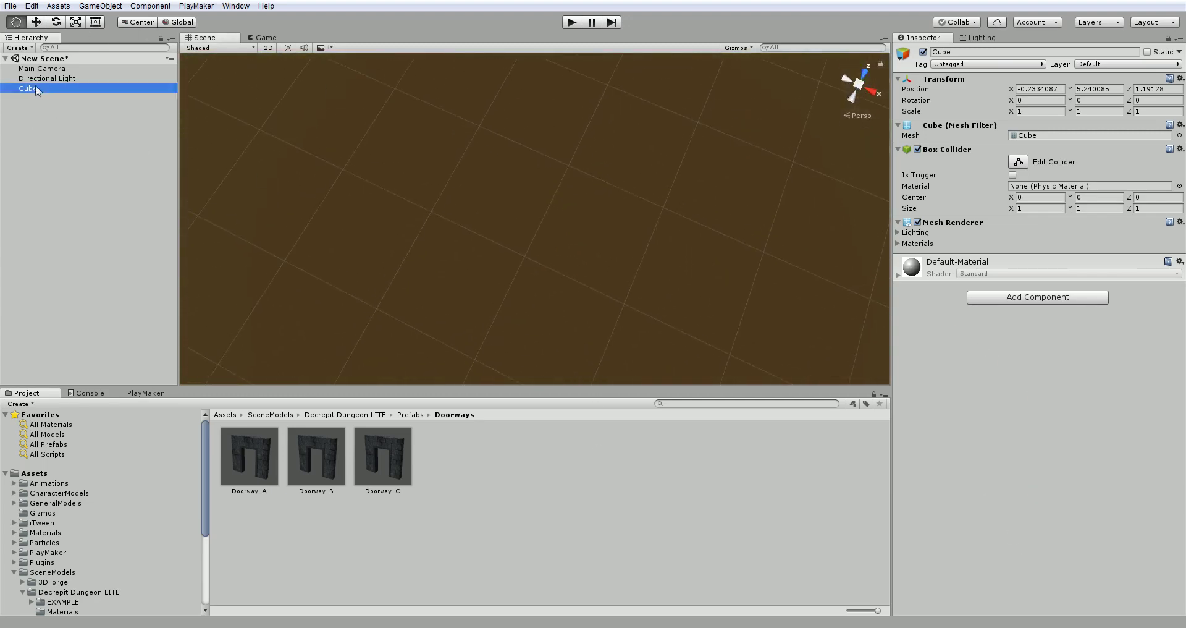
left_click_drag(575, 251, 556, 225, "alt")
scroll(556, 225, "down", 5)
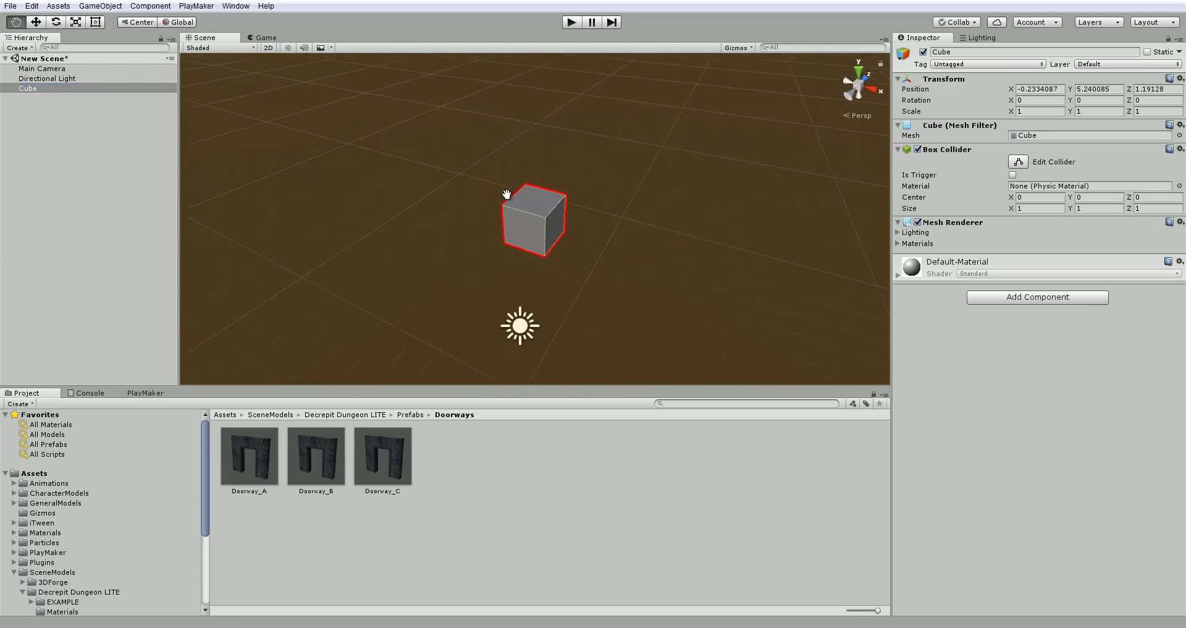
- Select Main Camera, Directional Light and Cube in turn, ending on the Directional Light
left_click(68, 69)
left_click(63, 79)
left_click(61, 87)
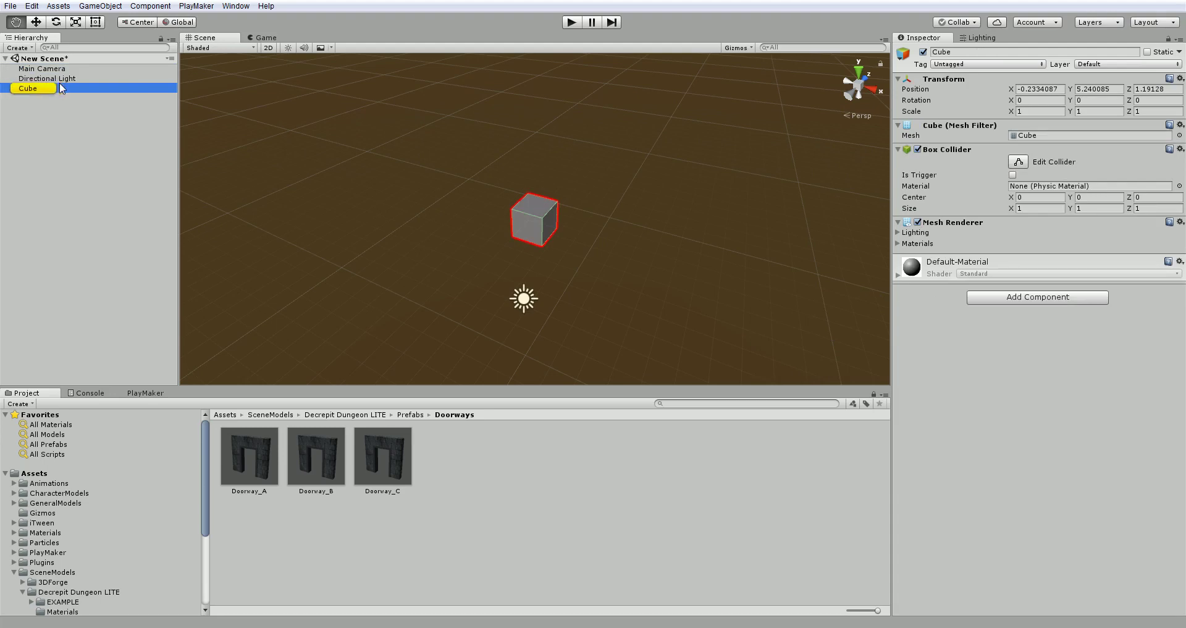
left_click(75, 78)
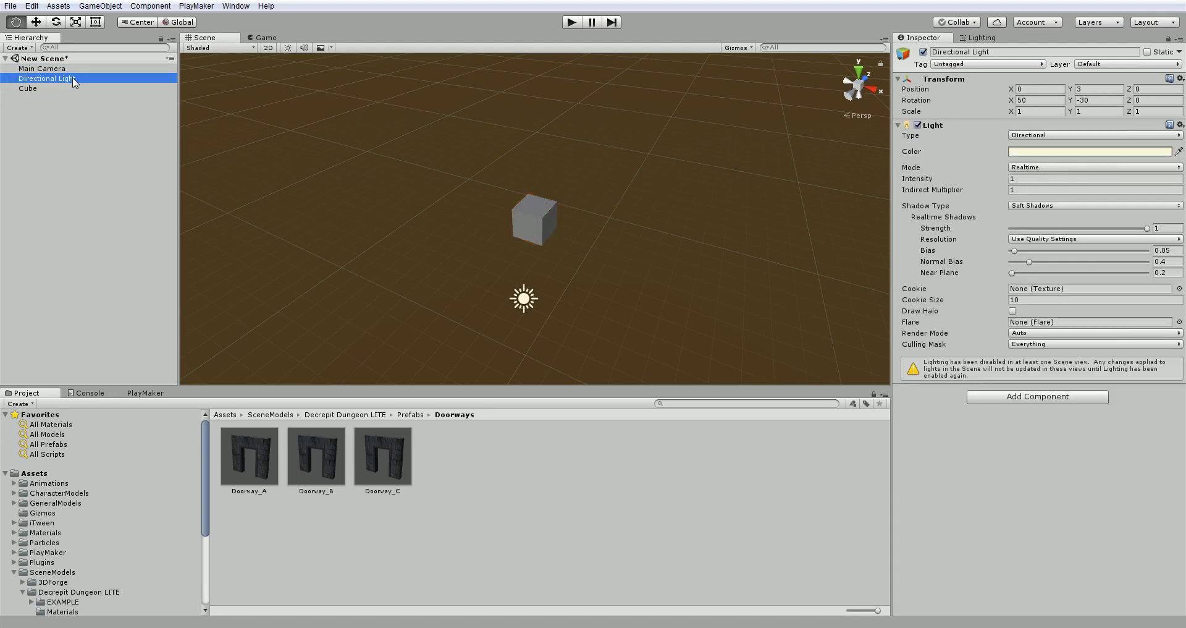
key("Up")
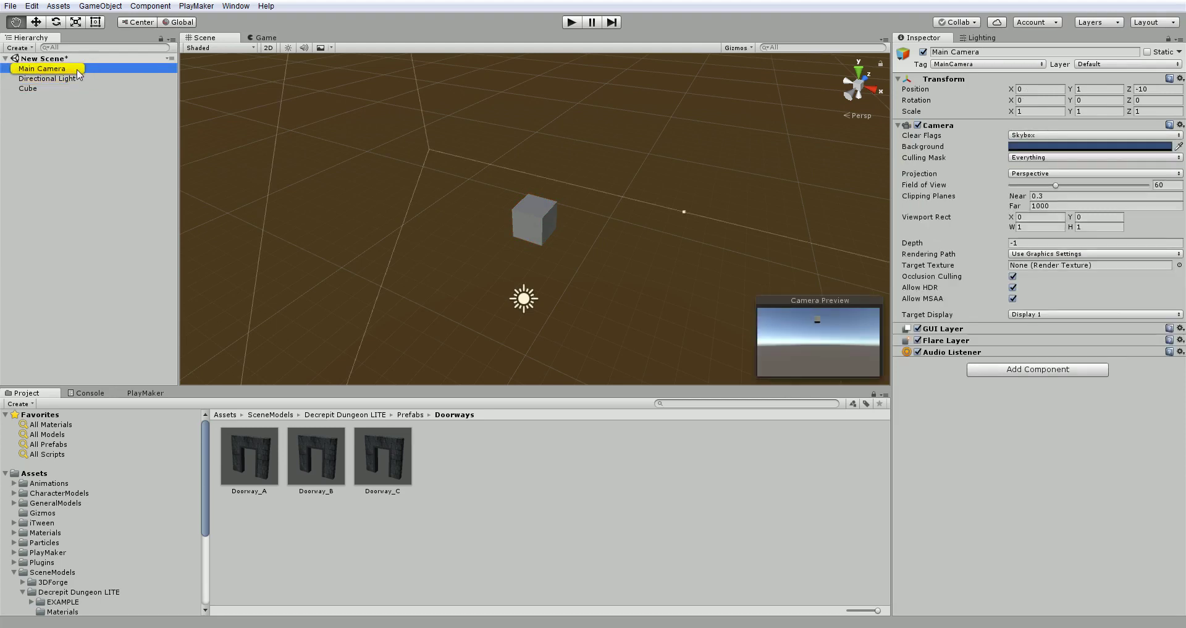
key("Down")
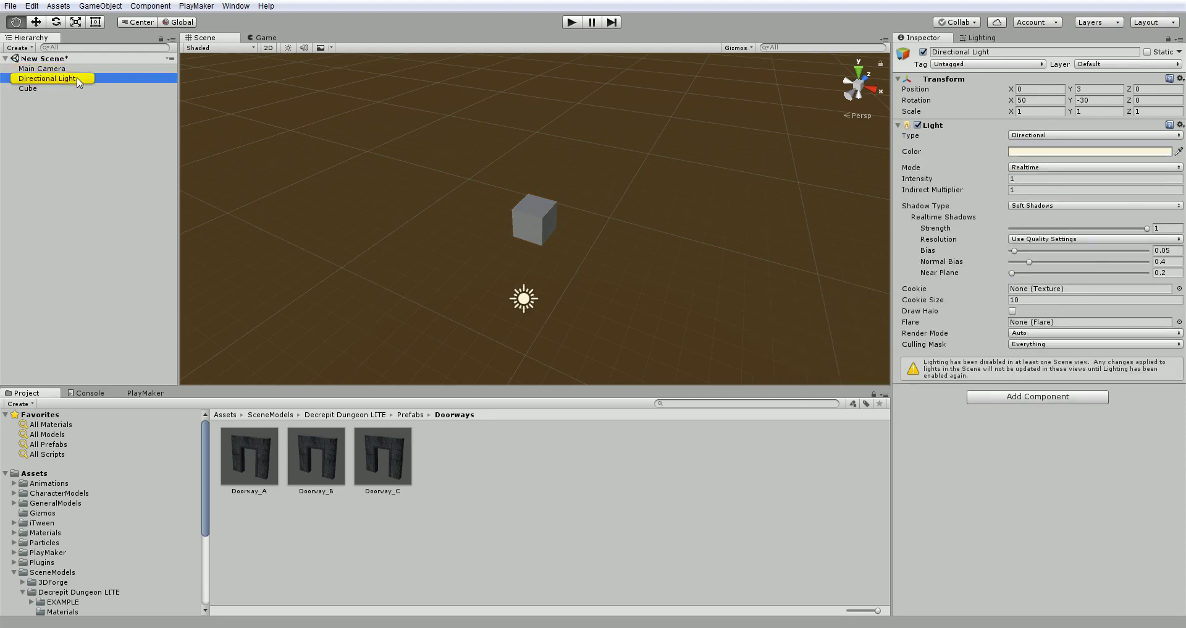
- Select the Cube with the Move tool and frame it with F
left_click(69, 88)
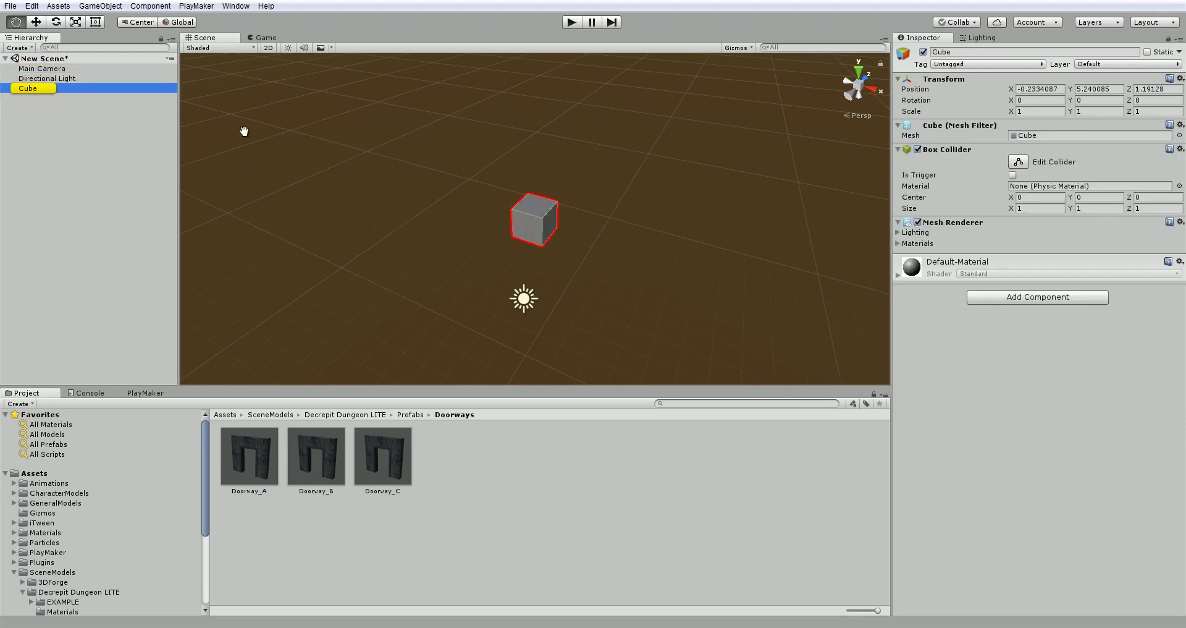
left_click(36, 23)
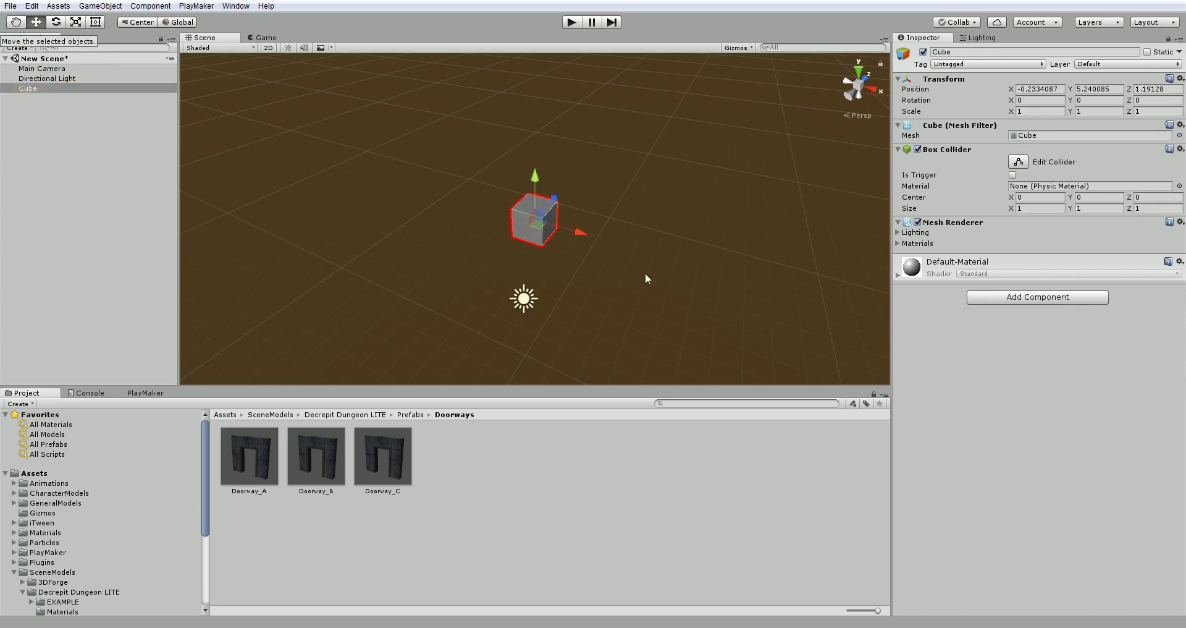
left_click_drag(470, 222, 581, 235, "alt")
left_click(15, 23)
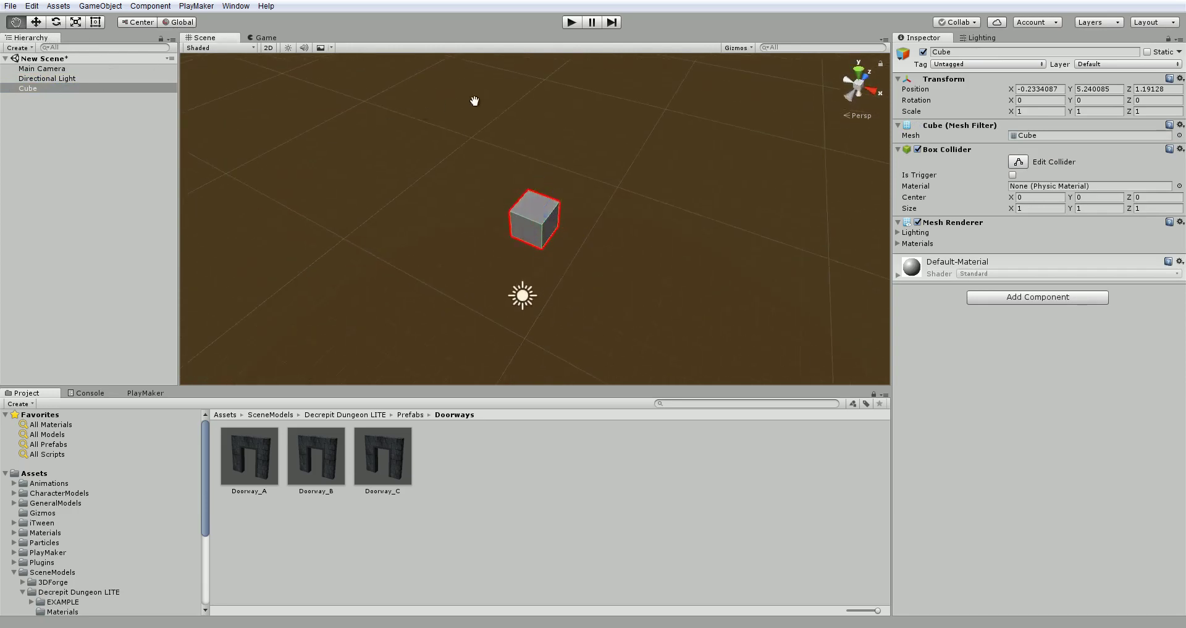
left_click_drag(474, 101, 511, 389)
left_click(44, 88)
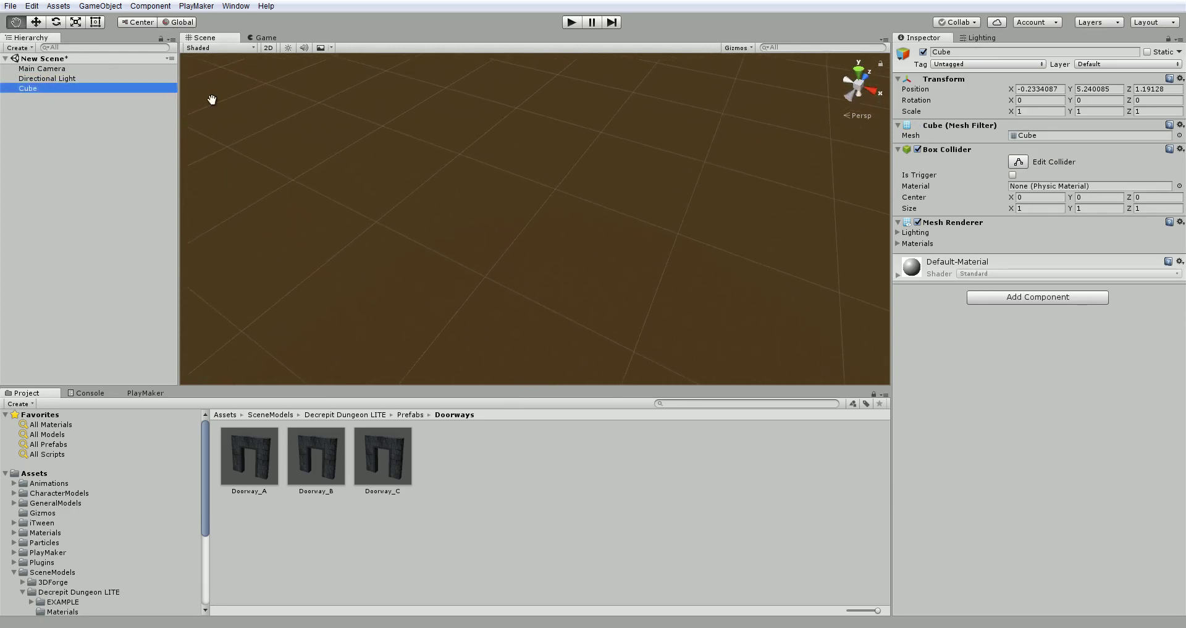
left_click(36, 22)
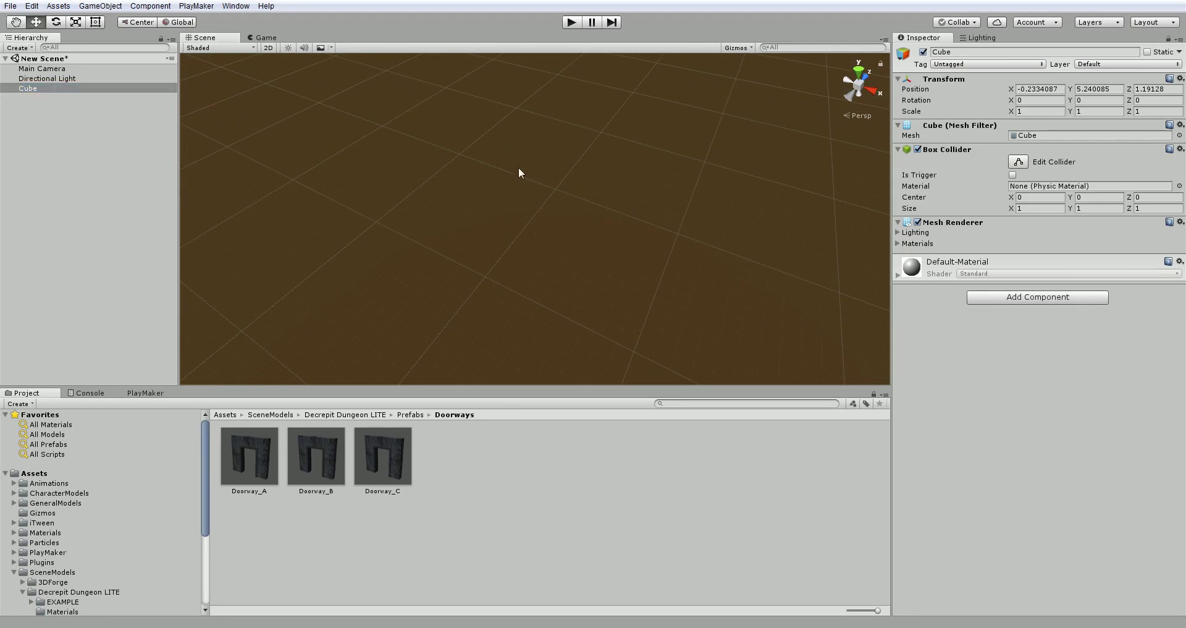
key("f")
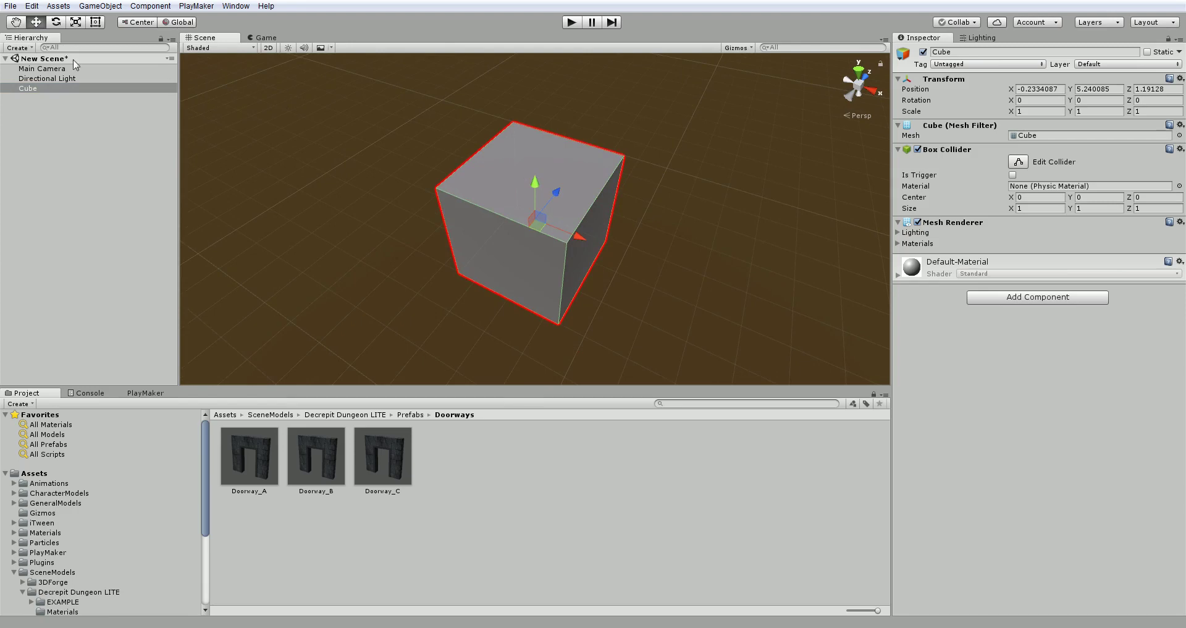
- Pan the Cube out of view, reselect it and re-centre it with W and F
left_click(17, 26)
left_click_drag(424, 132, 422, 405)
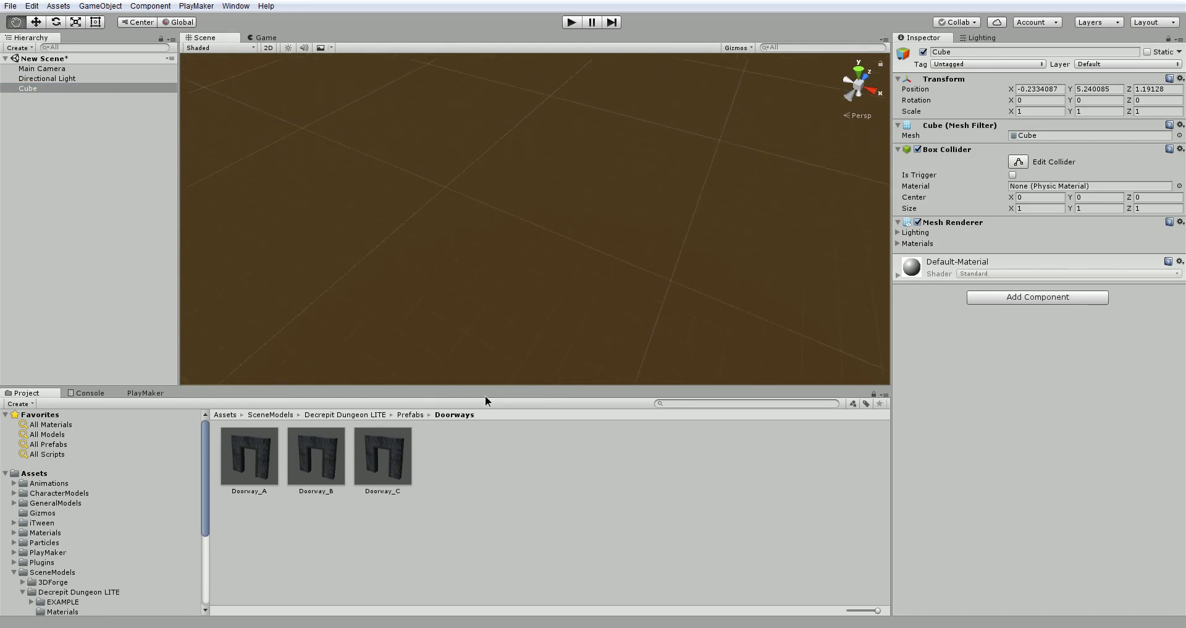
left_click(50, 89)
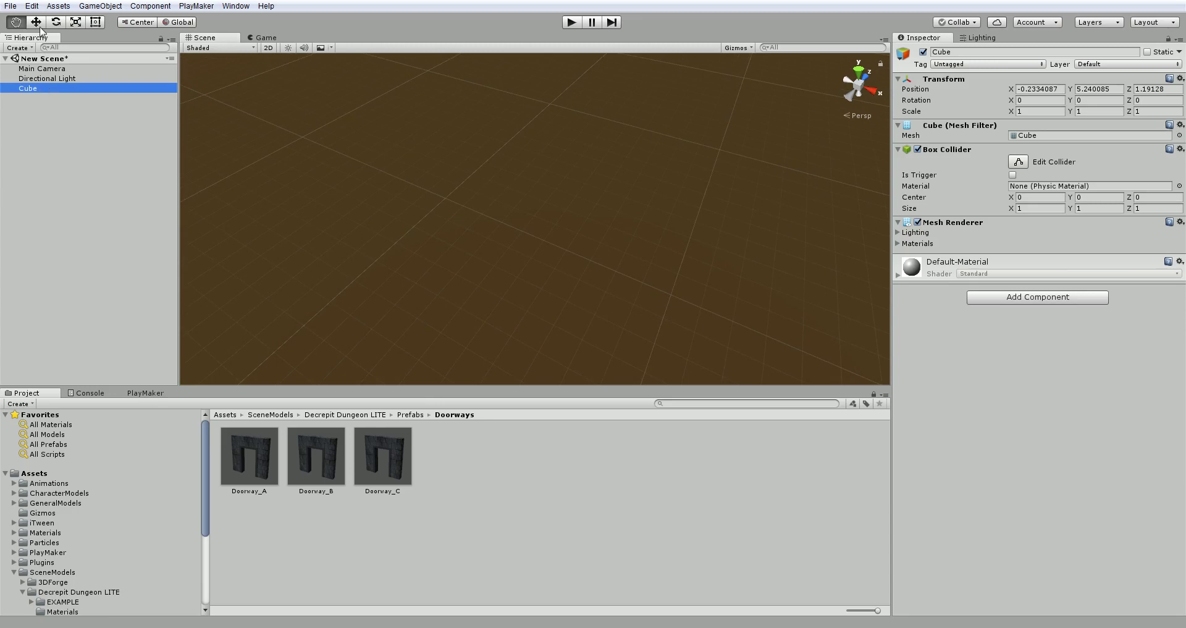
key("w")
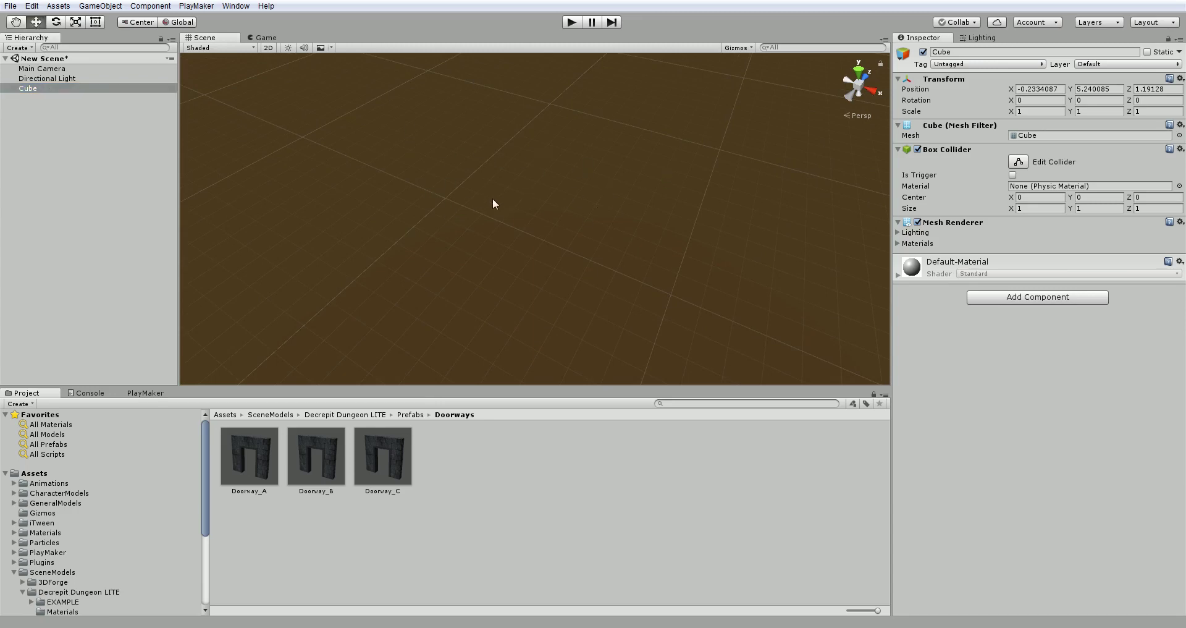
key("f")
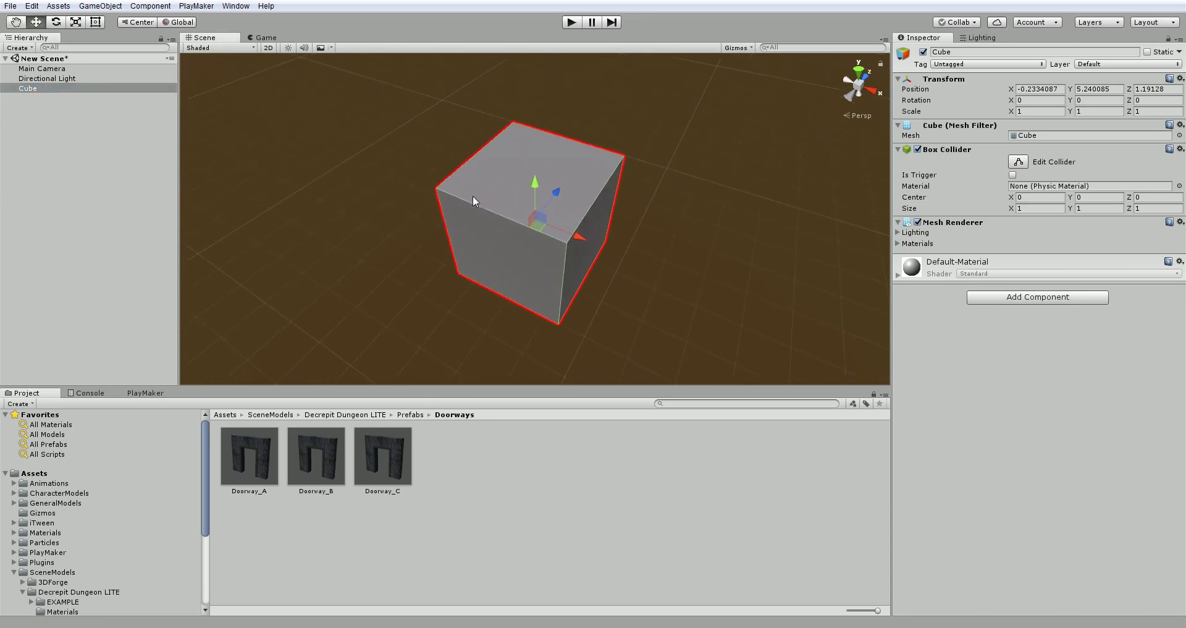
- Raise the Cube along Y to 5.596 and widen the Inspector panel
left_click_drag(551, 272, 606, 313, "alt")
scroll(612, 293, "up", 3)
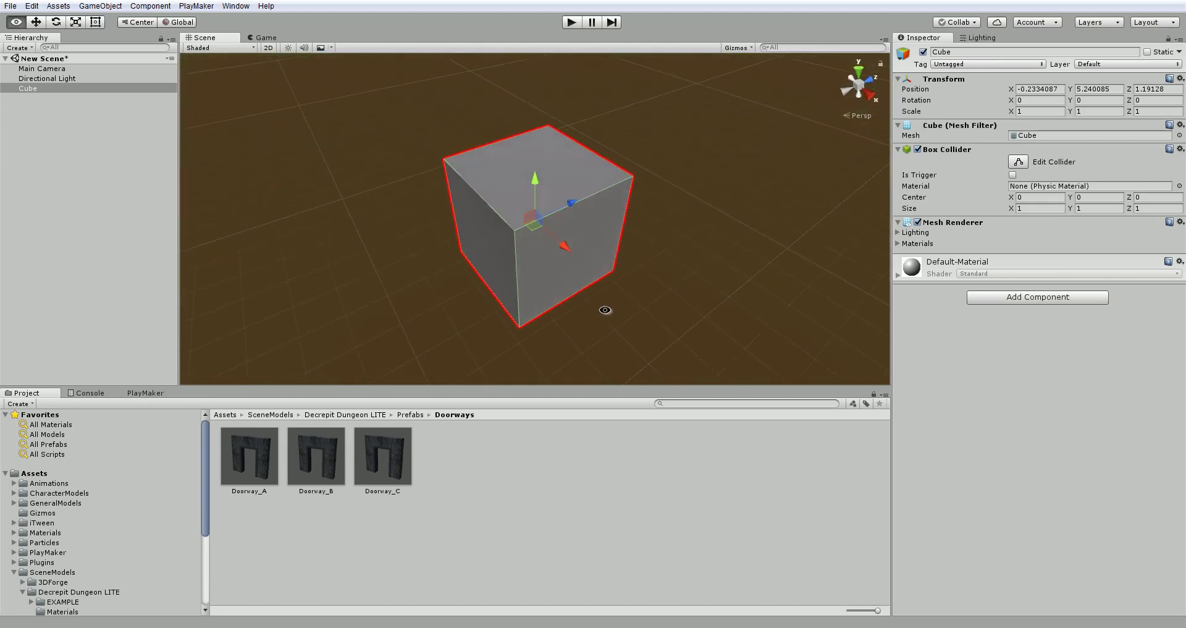
left_click_drag(533, 178, 659, 250)
scroll(543, 213, "down", 5)
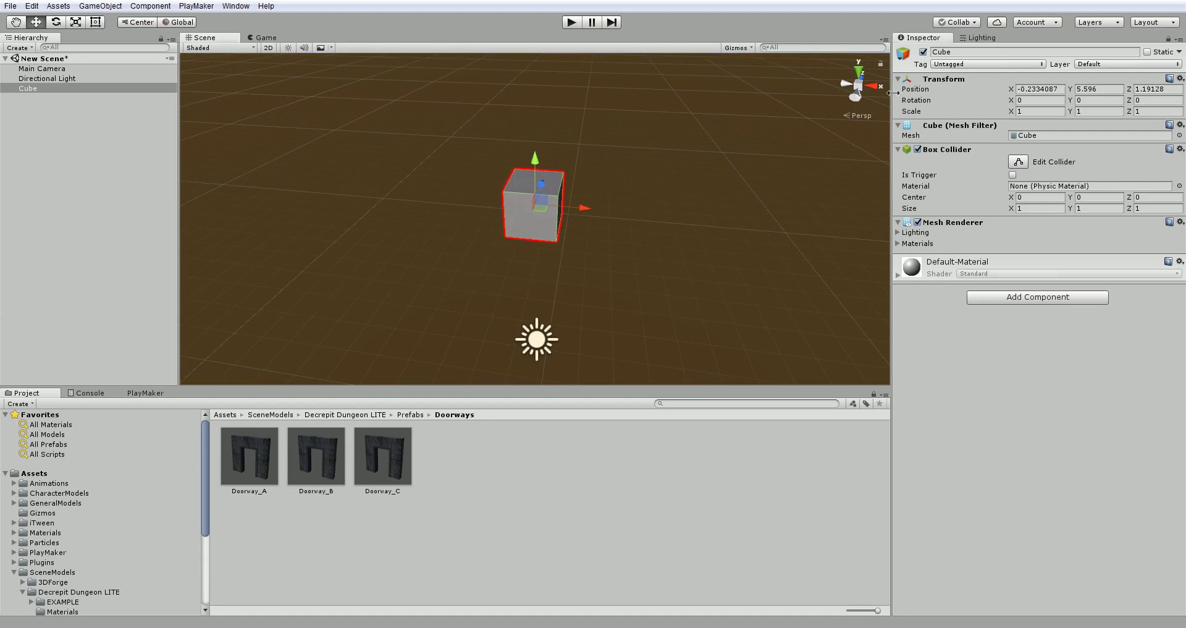
left_click_drag(889, 110, 763, 109)
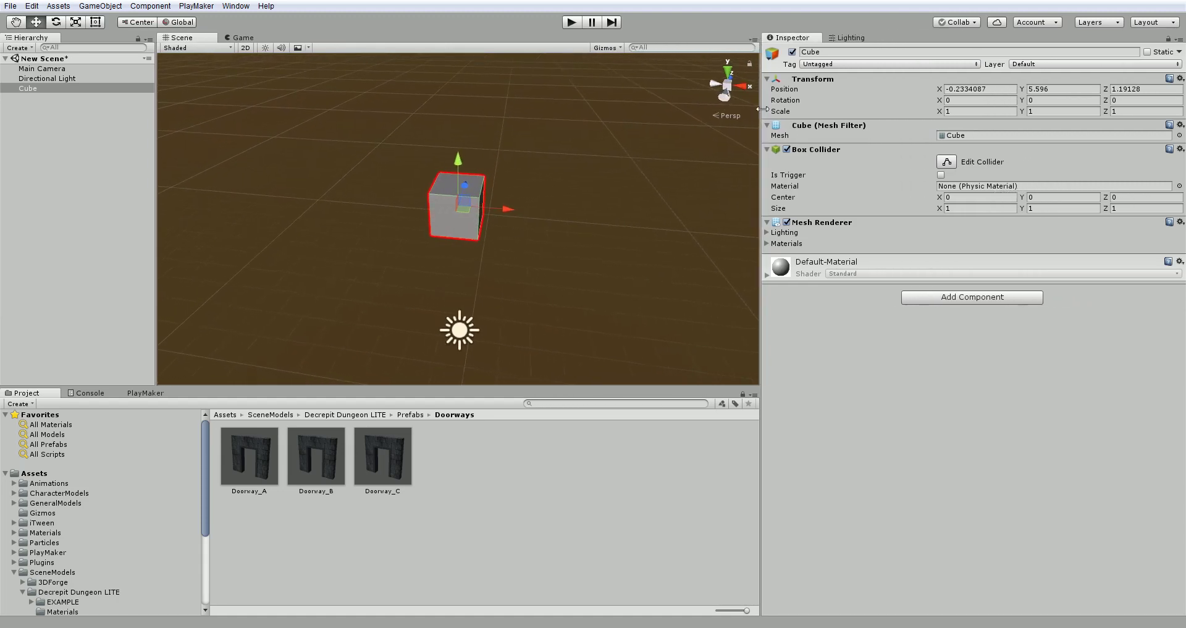
- Rename the Cube to 'Floor' and orbit the view around it
left_click(822, 53)
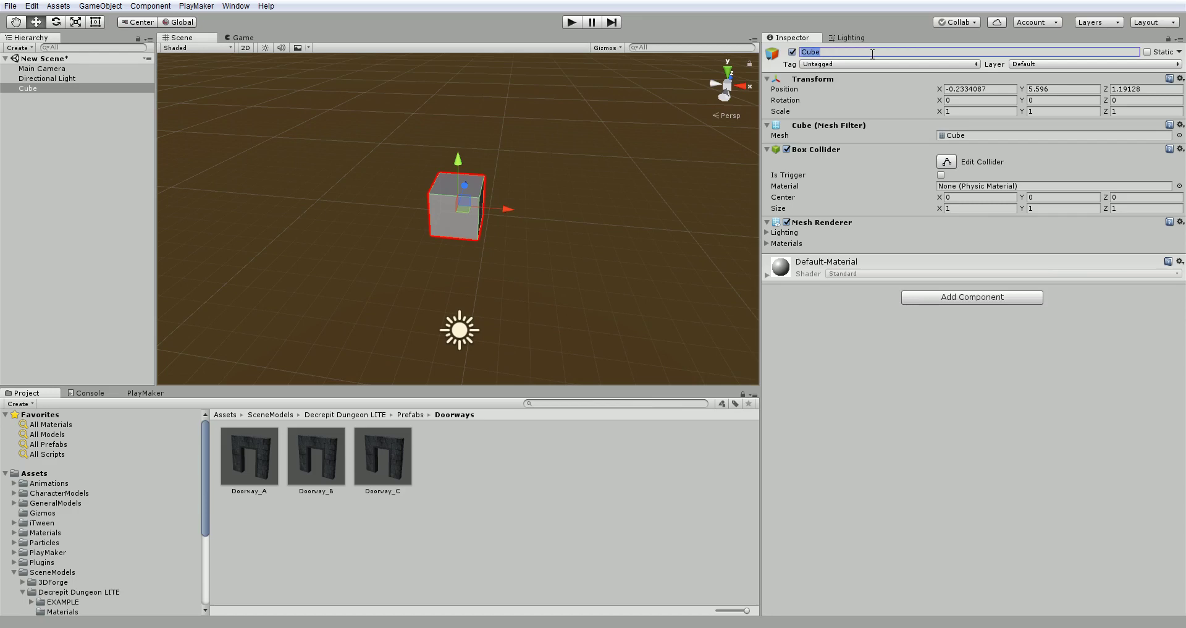
type("Floor")
left_click_drag(466, 213, 554, 301, "alt")
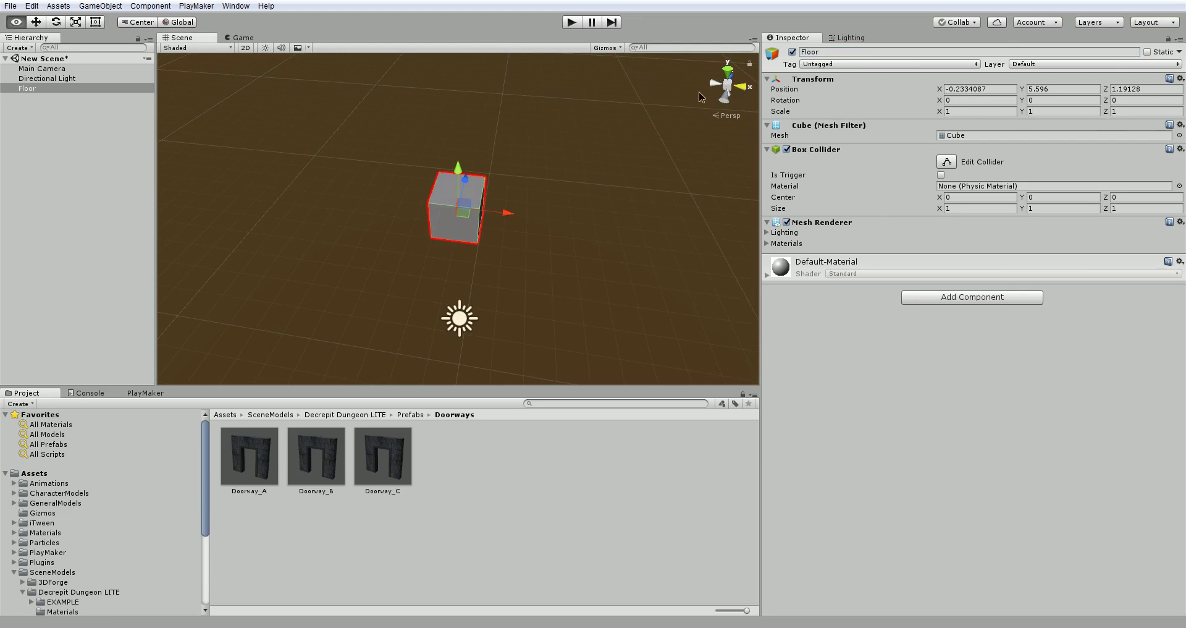
left_click_drag(686, 174, 628, 117, "alt")
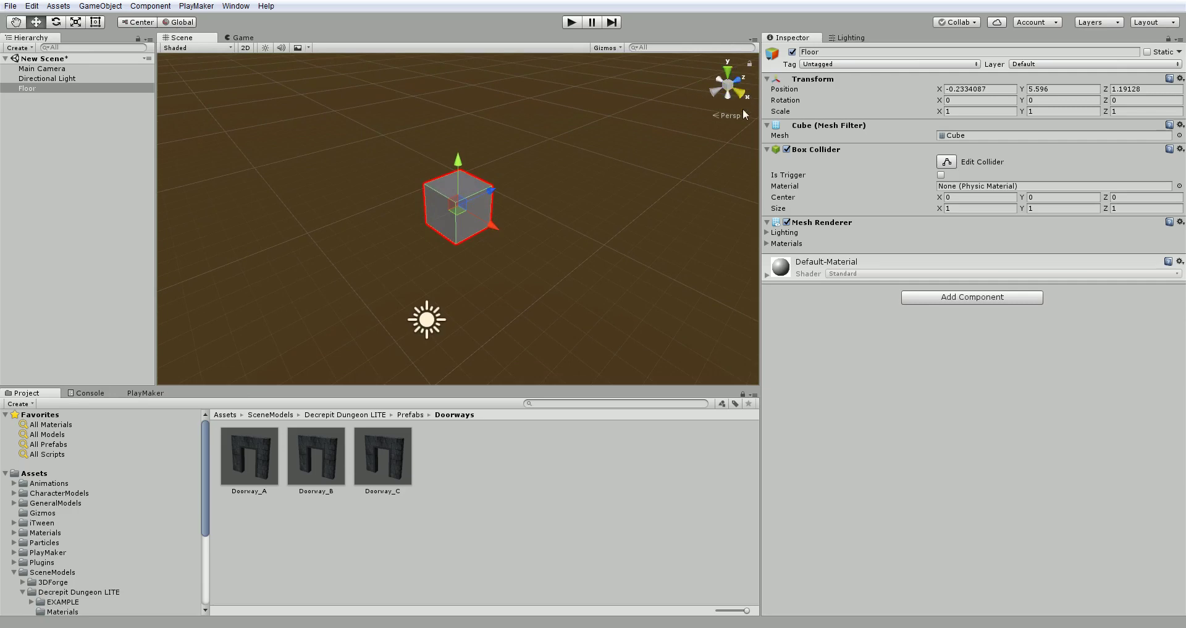
mouse_move(678, 209)
left_mouse_down("alt")
mouse_move(562, 117)
mouse_move(699, 215)
mouse_move(670, 186)
mouse_move(654, 201)
mouse_move(657, 174)
mouse_move(665, 192)
left_mouse_up("alt")
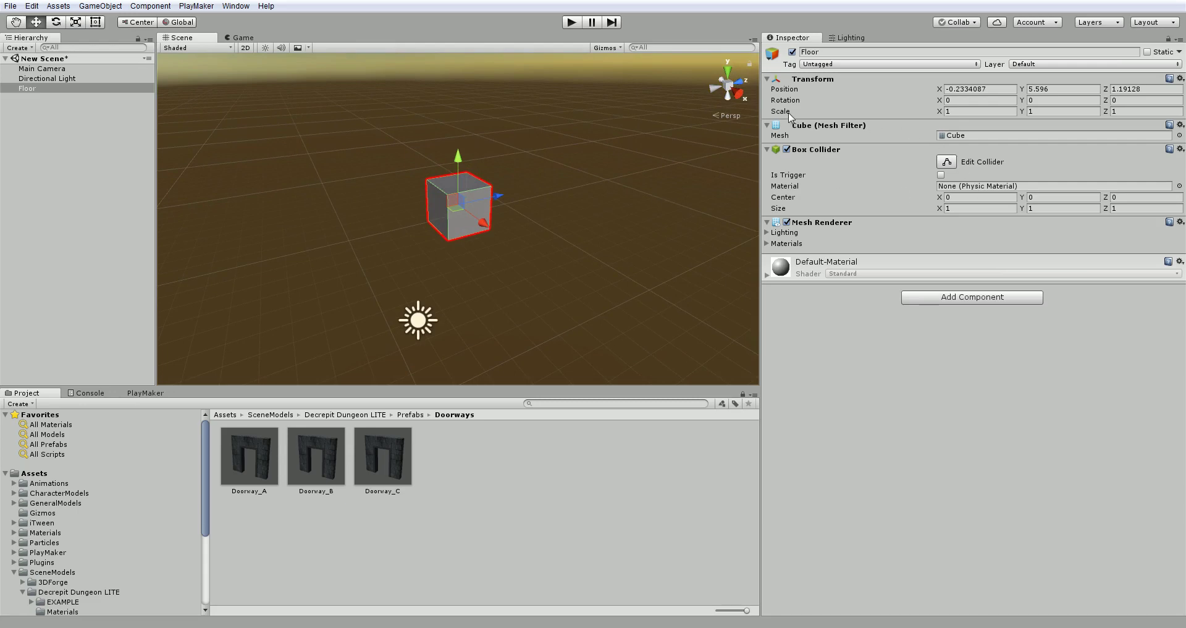
left_click(966, 110)
- Scale the Floor to 10, 0.1, 10 in the Inspector
type("0")
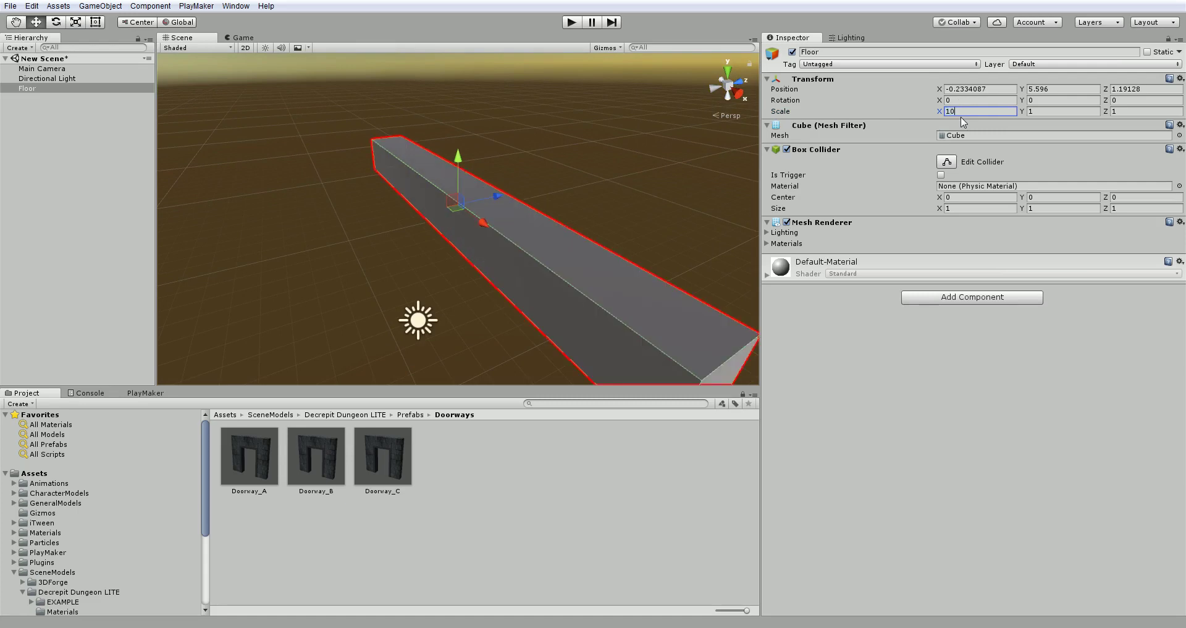
key("Tab")
type(".1")
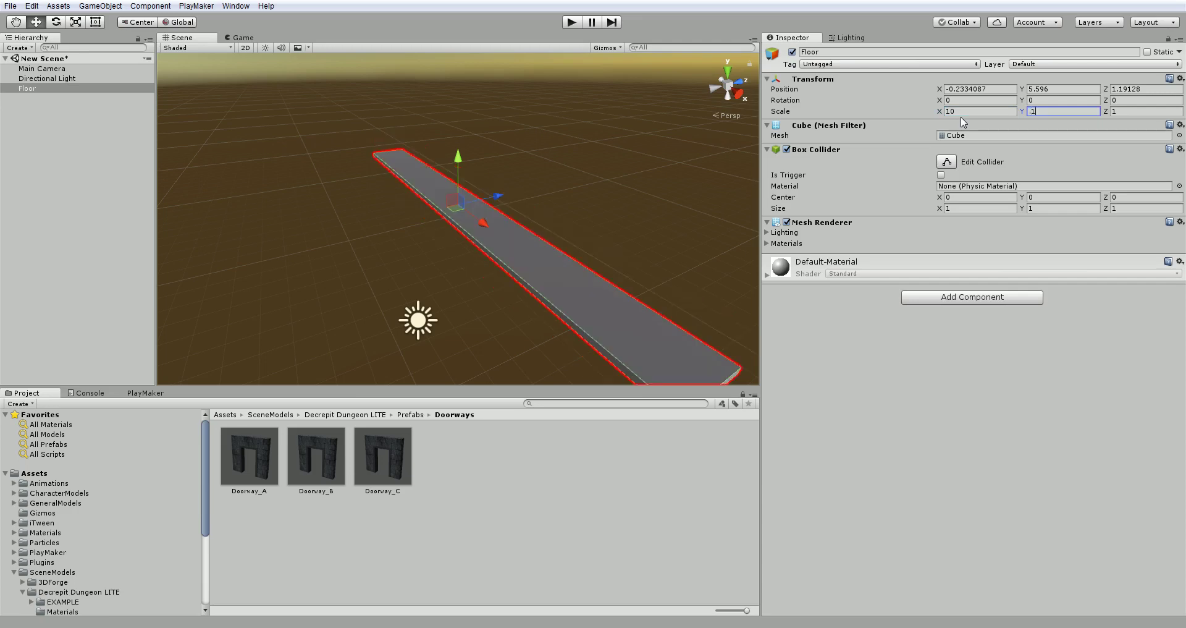
key("Tab")
type("10")
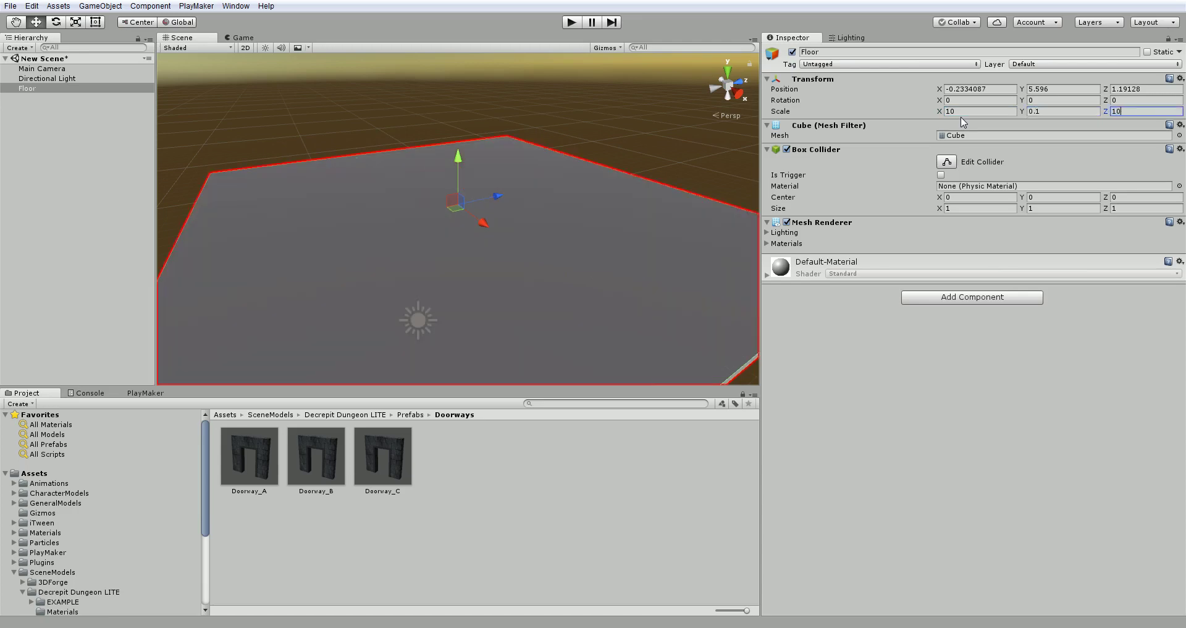
- Move the Floor with the gizmo to about X -0.79, Y 4.63, Z 6.06
left_click_drag(463, 281, 486, 356, "alt")
scroll(473, 289, "down", 5)
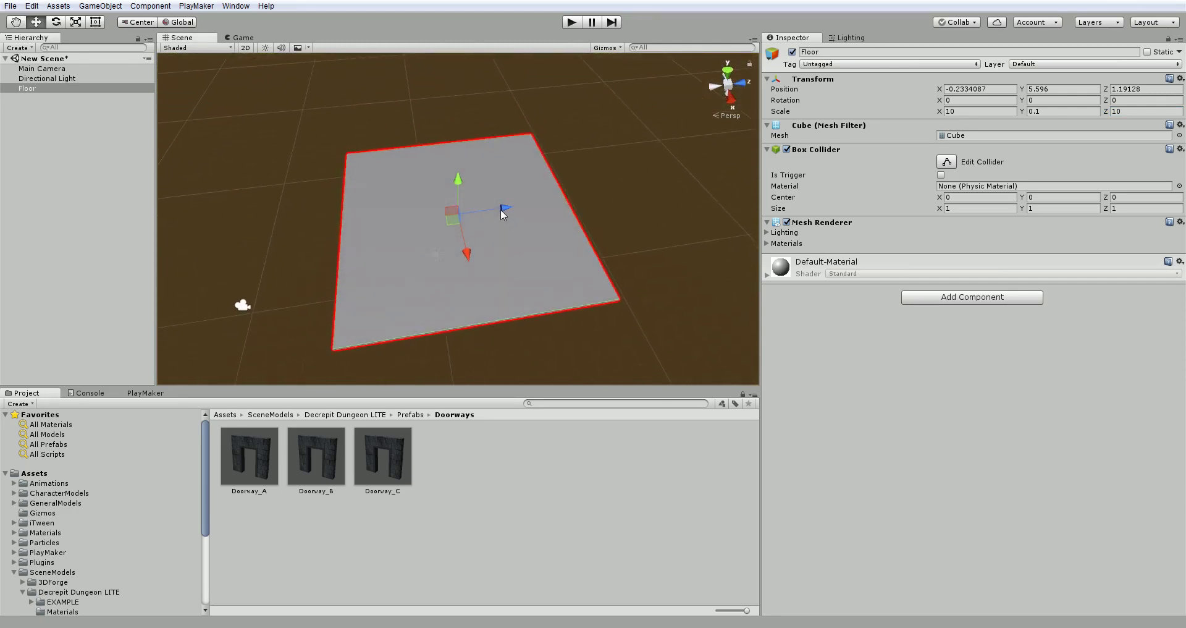
mouse_move(505, 212)
left_mouse_down()
mouse_move(617, 207)
mouse_move(511, 211)
left_mouse_up()
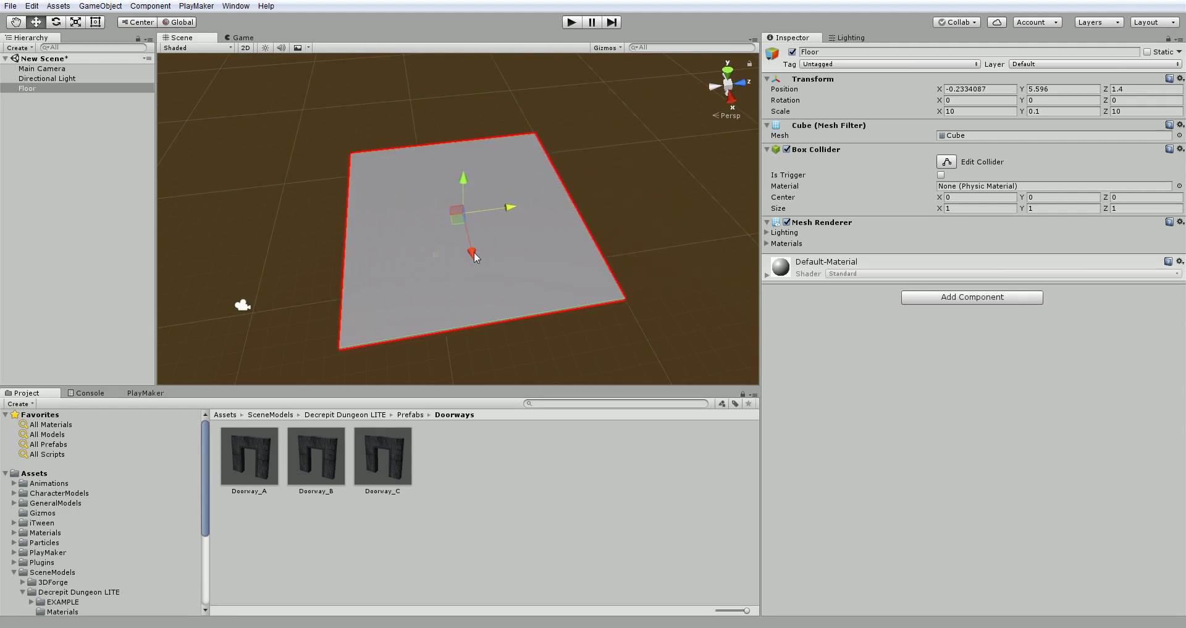
mouse_move(474, 257)
left_mouse_down()
mouse_move(466, 188)
mouse_move(470, 238)
left_mouse_up()
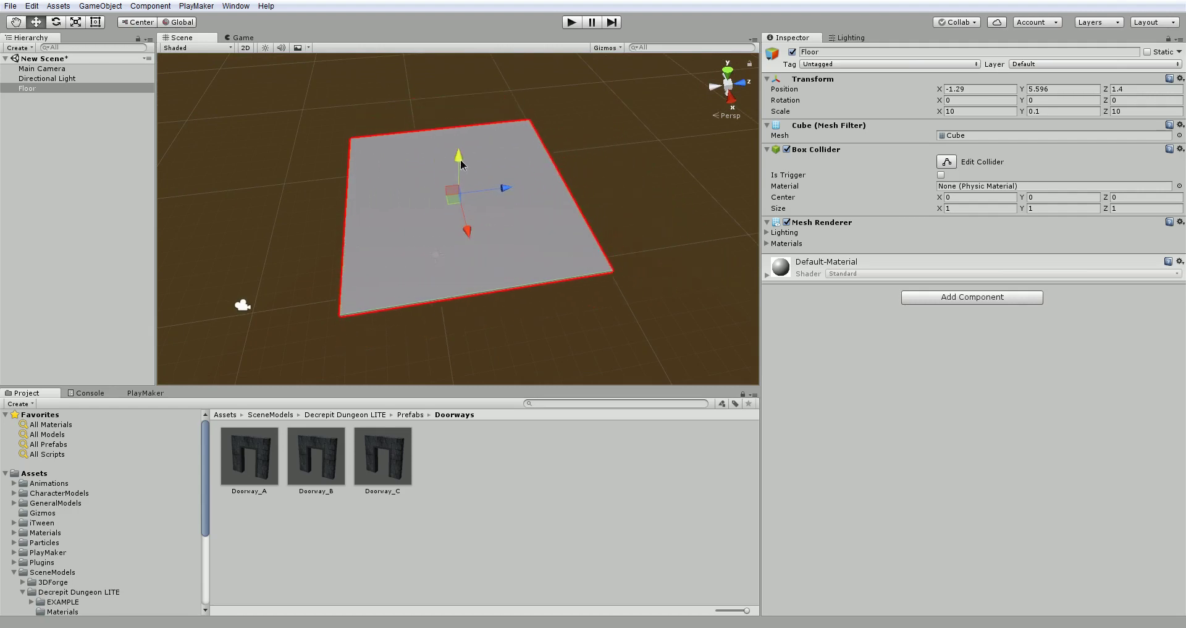
mouse_move(461, 165)
left_mouse_down()
mouse_move(460, 128)
mouse_move(463, 169)
left_mouse_up()
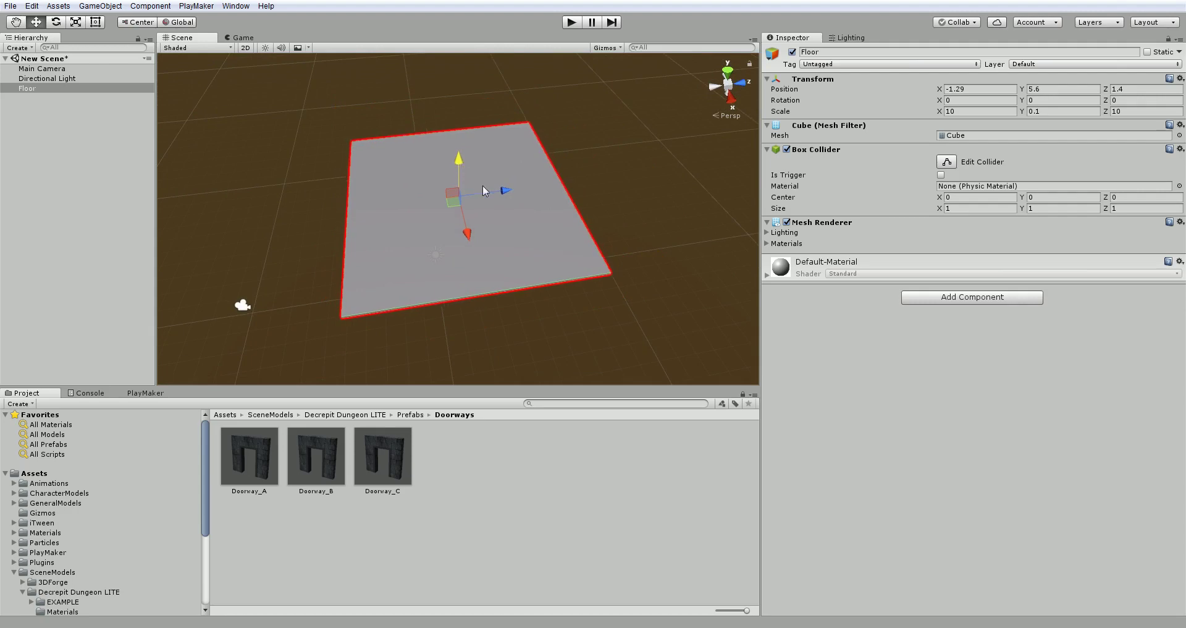
key("alt")
left_click_drag(528, 346, 604, 239, "alt")
left_click_drag(476, 216, 635, 227)
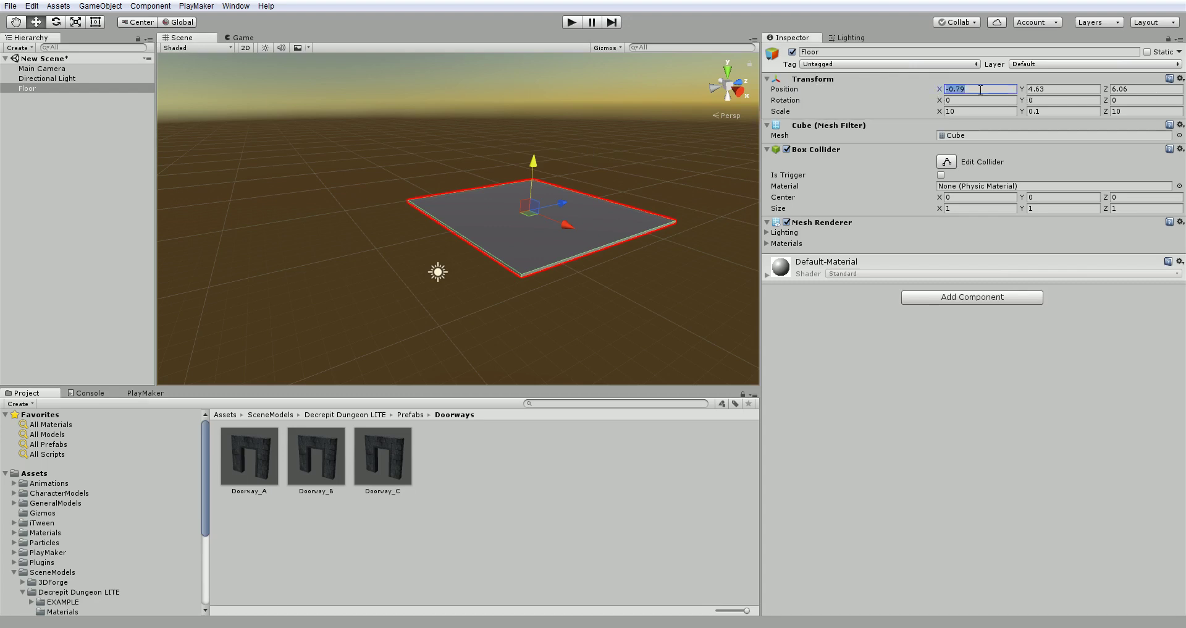
- Set the Floor's position to 0, 0, 0 and reframe the view around it
type("0")
key("Tab")
type("0")
key("Tab")
type("0")
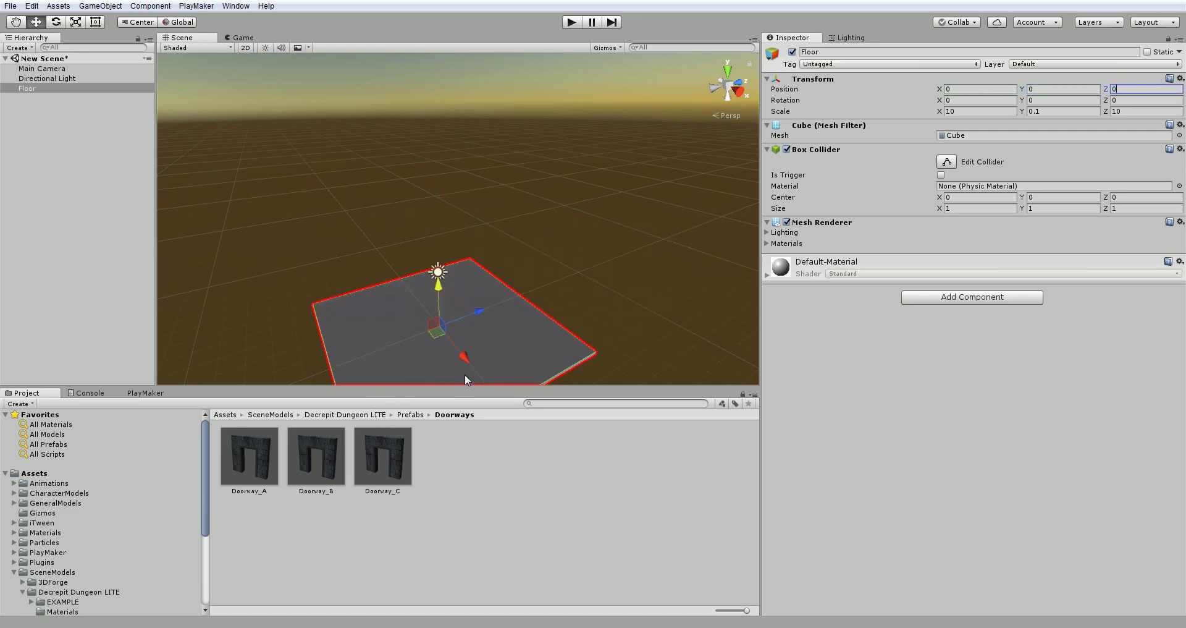
left_click_drag(549, 231, 483, 320, "alt")
scroll(485, 238, "down", 2)
scroll(457, 227, "up", 8)
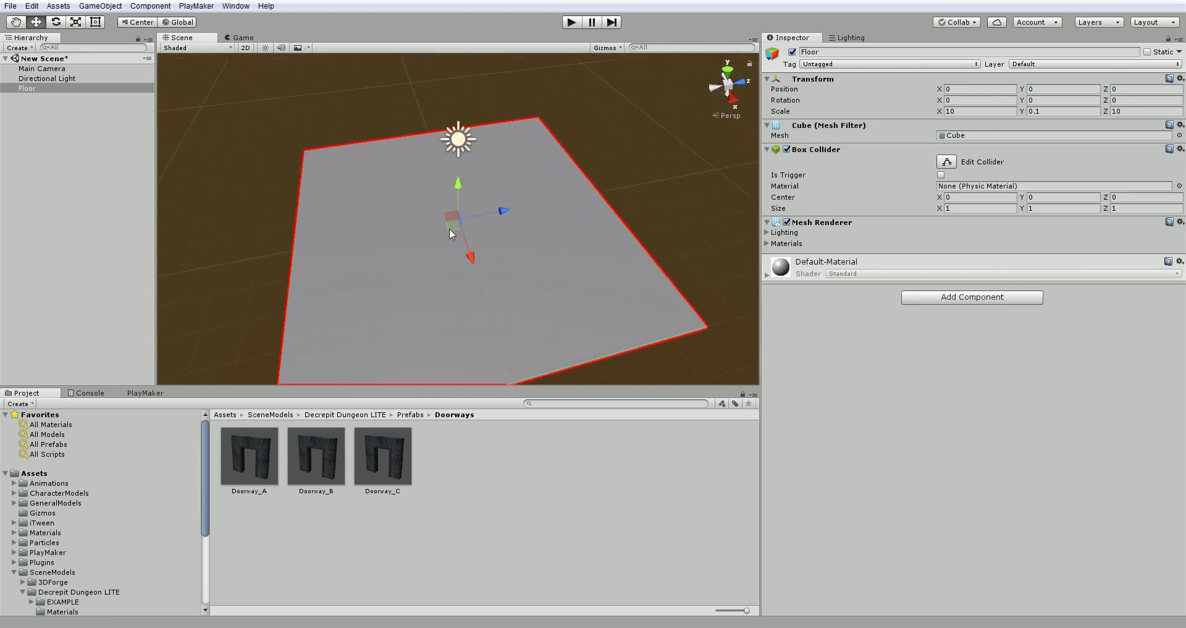
left_click_drag(449, 241, 481, 221, "alt")
scroll(481, 221, "down", 5)
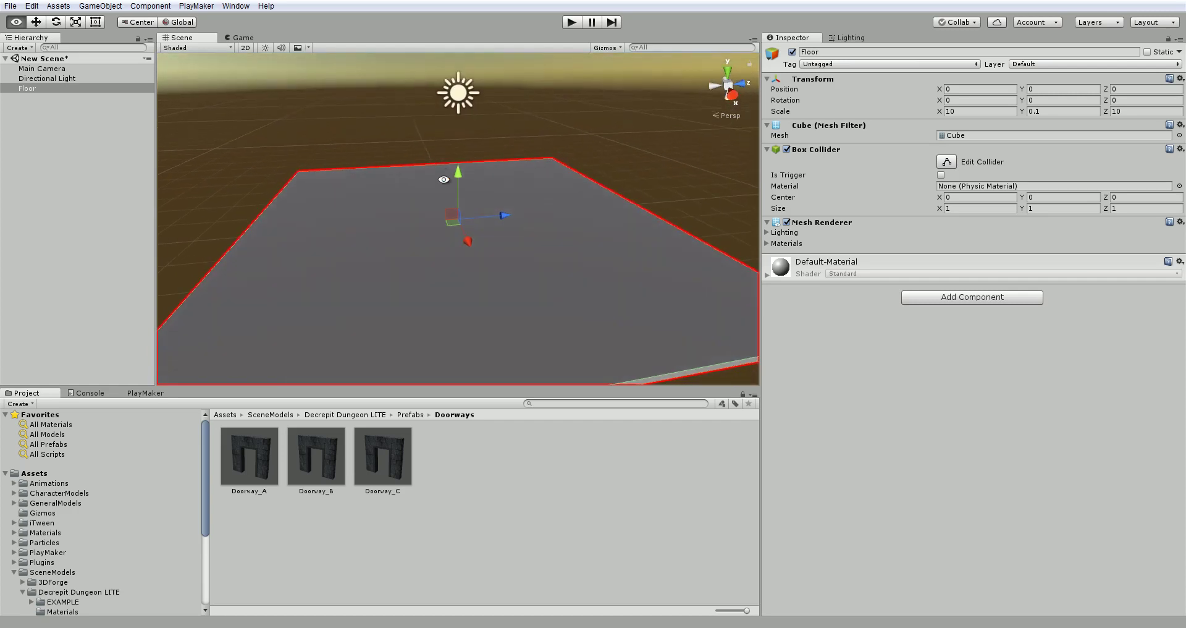
left_click_drag(455, 214, 402, 250, "alt")
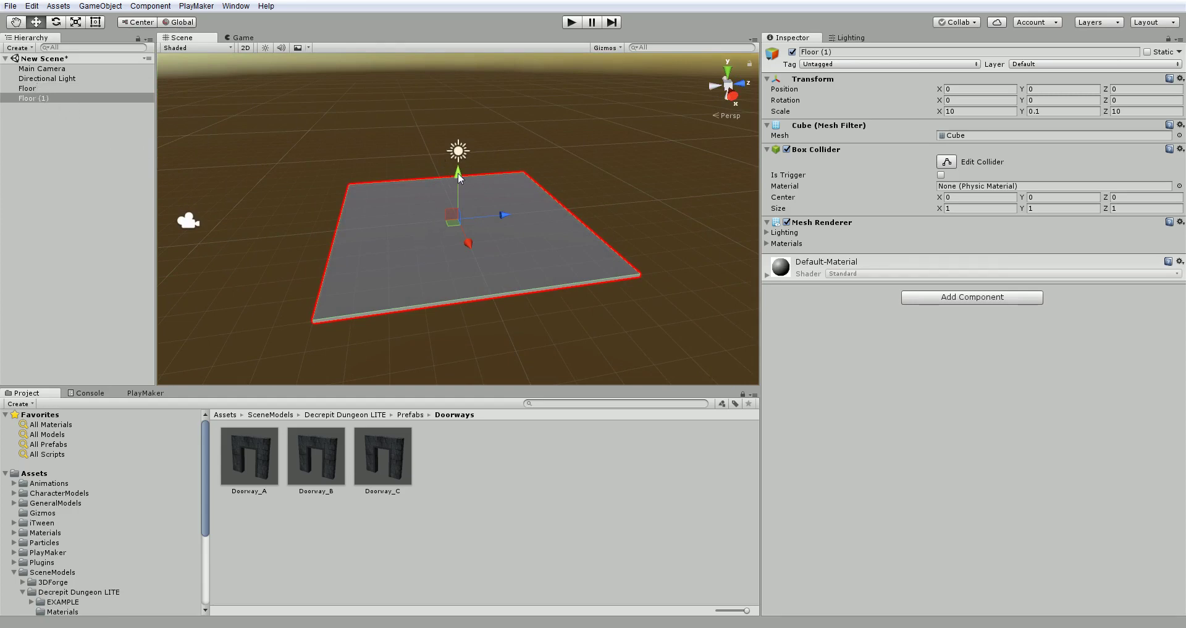
left_click_drag(458, 178, 458, 149)
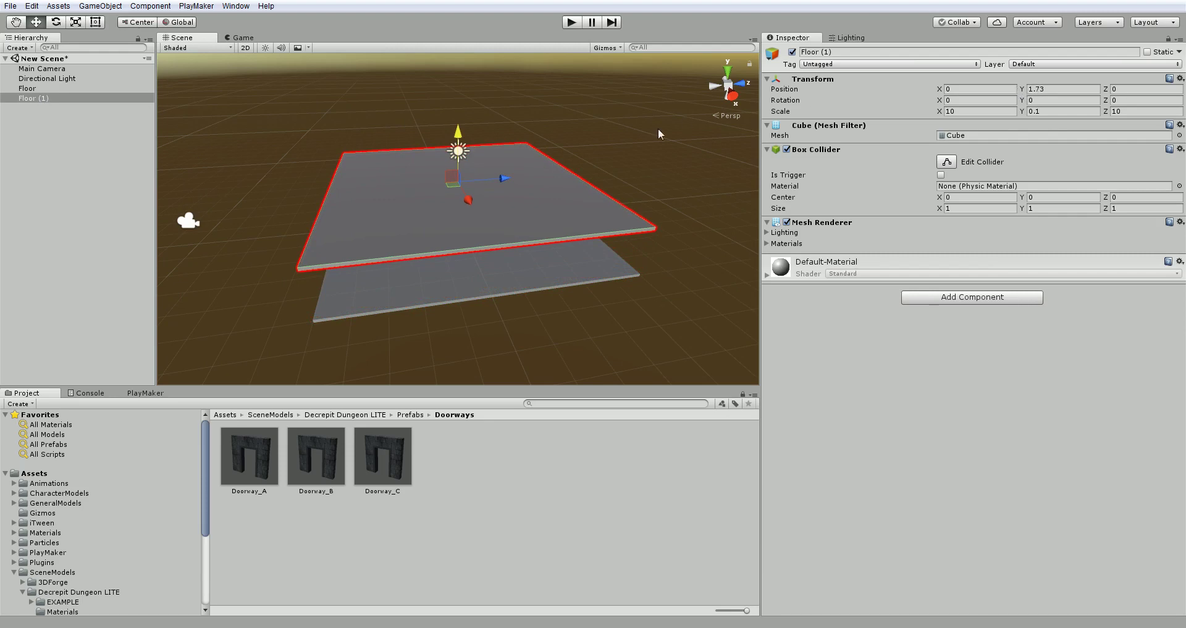
left_click_drag(458, 131, 469, 96)
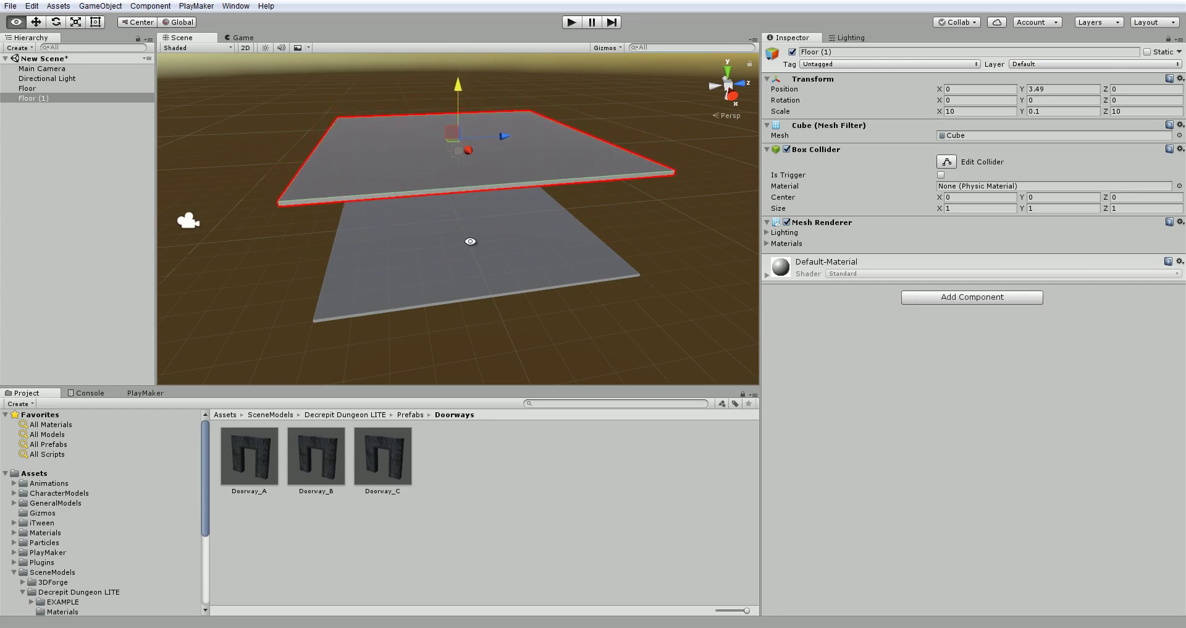
left_click_drag(471, 242, 873, 120, "alt")
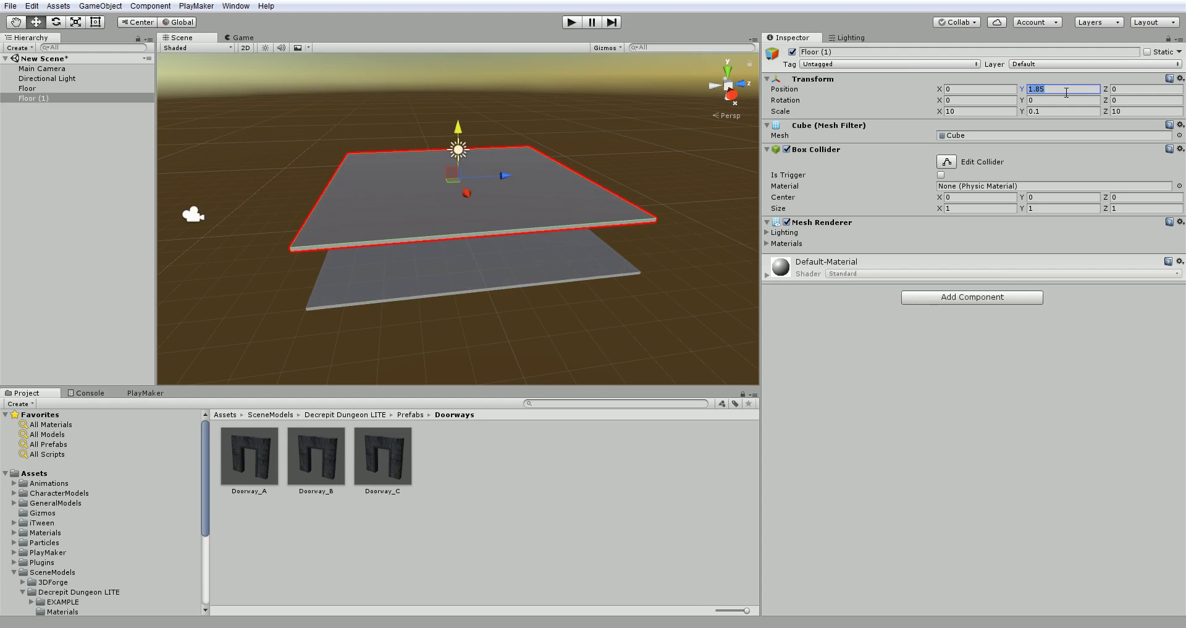
type("2")
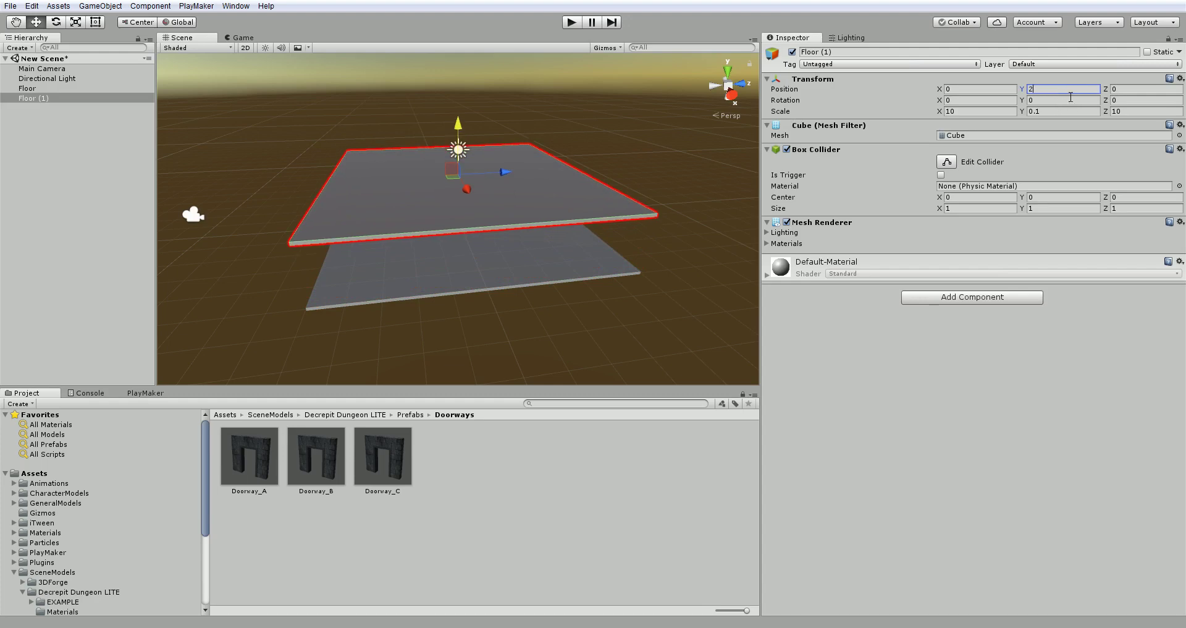
left_click(979, 89)
type("1")
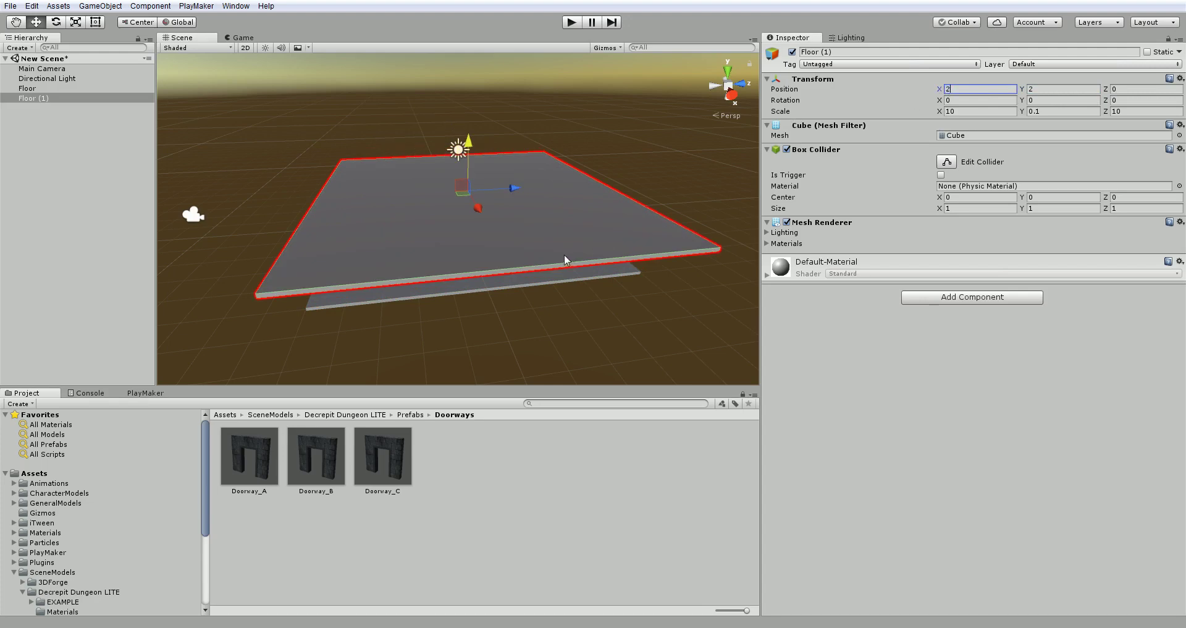
left_click_drag(566, 260, 828, 218, "alt")
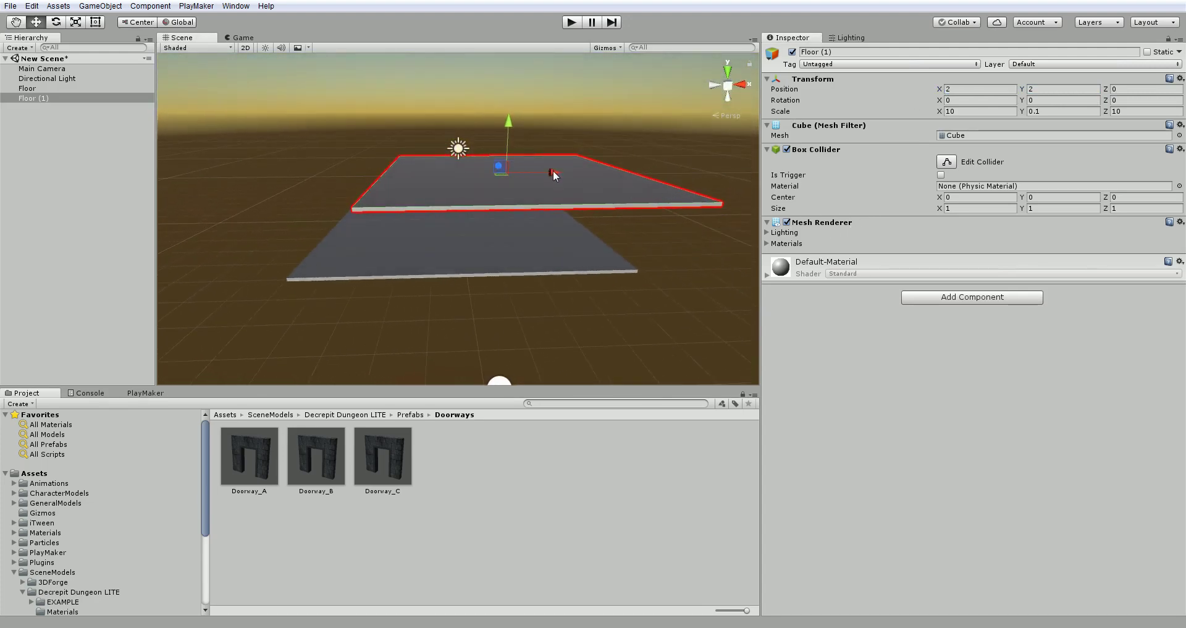
left_click_drag(553, 169, 375, 155)
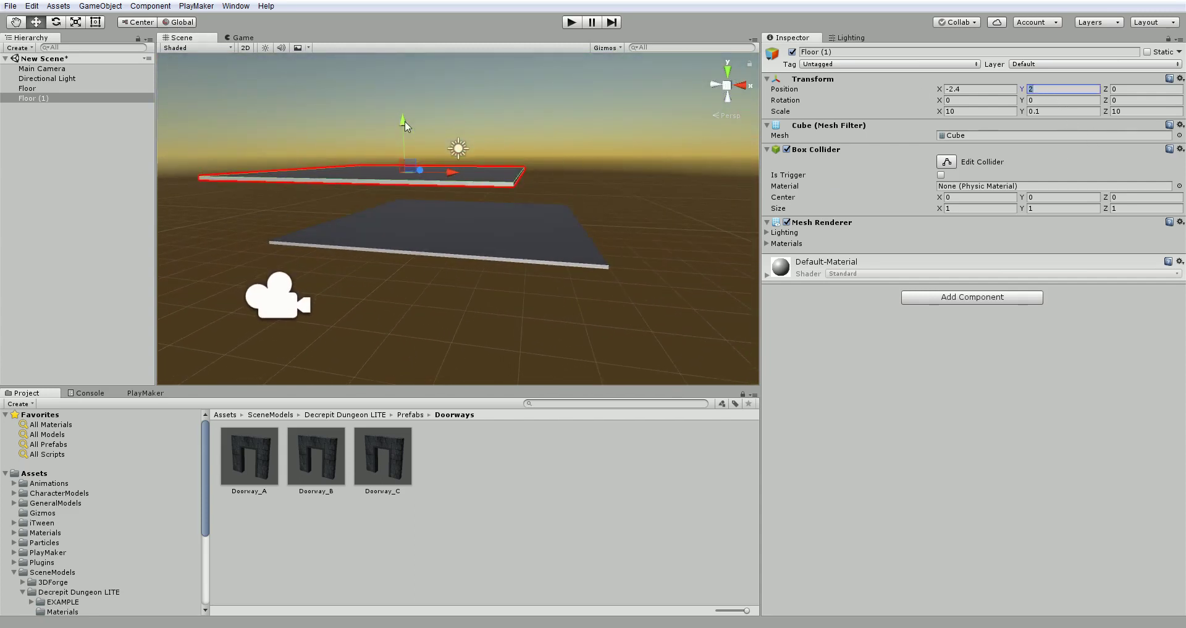
left_click_drag(405, 123, 416, 201)
left_click(59, 103)
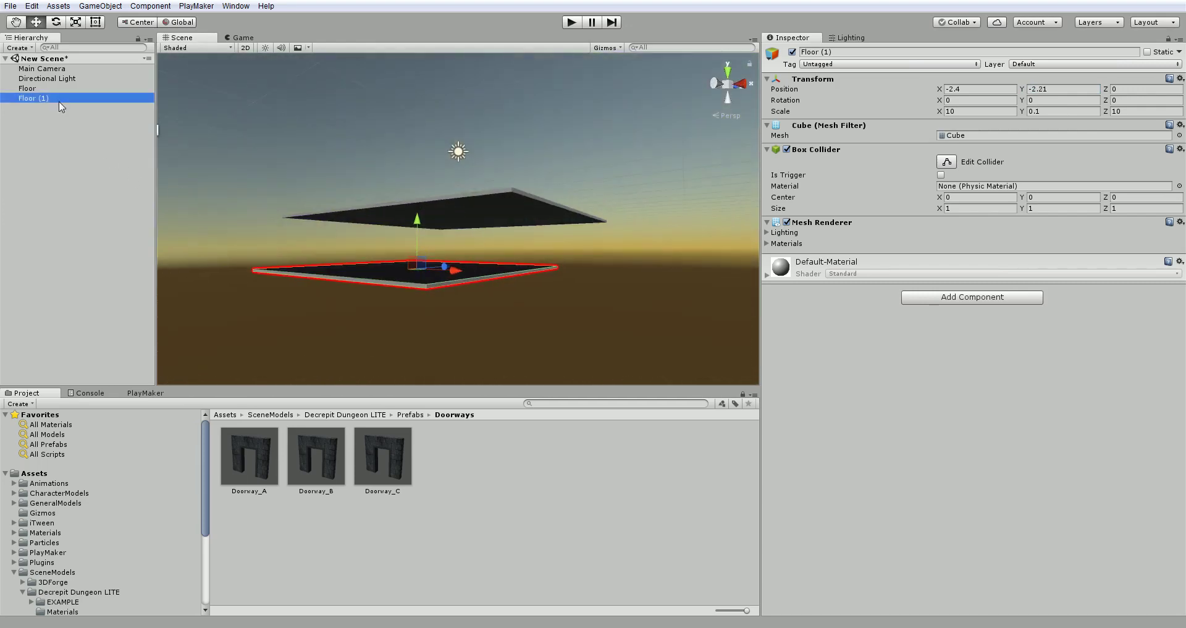
key("Delete")
- Add a new Cube and place it on the floor near the far edge at Z 4.06
left_click_drag(400, 154, 341, 288, "alt")
left_click(29, 89)
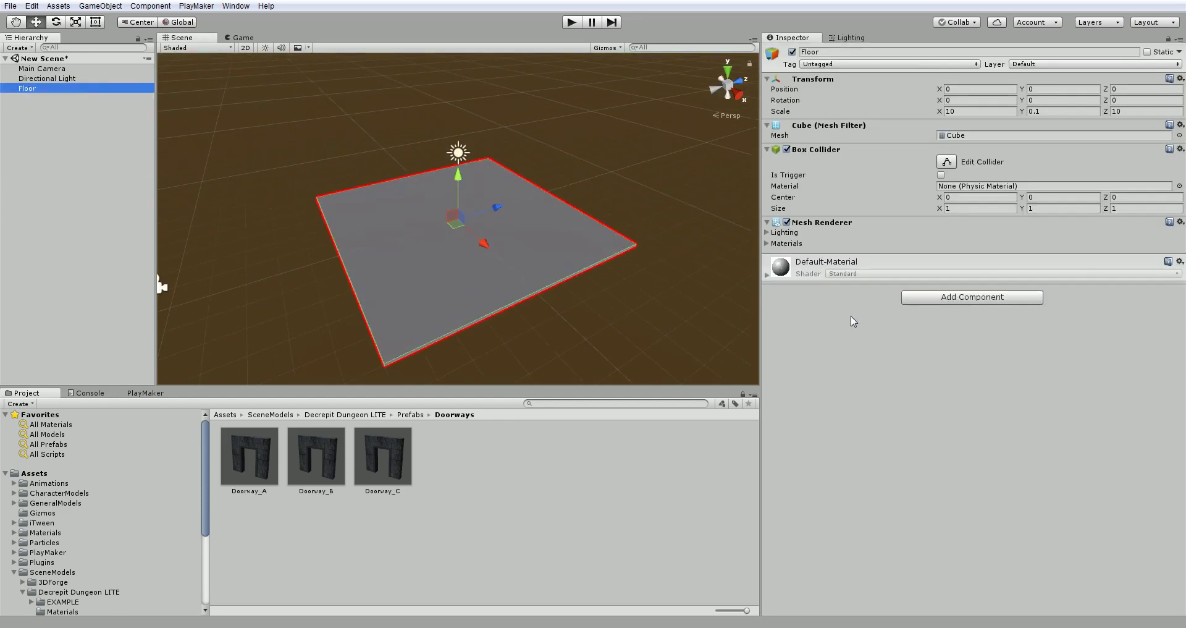
scroll(480, 279, "up", 10)
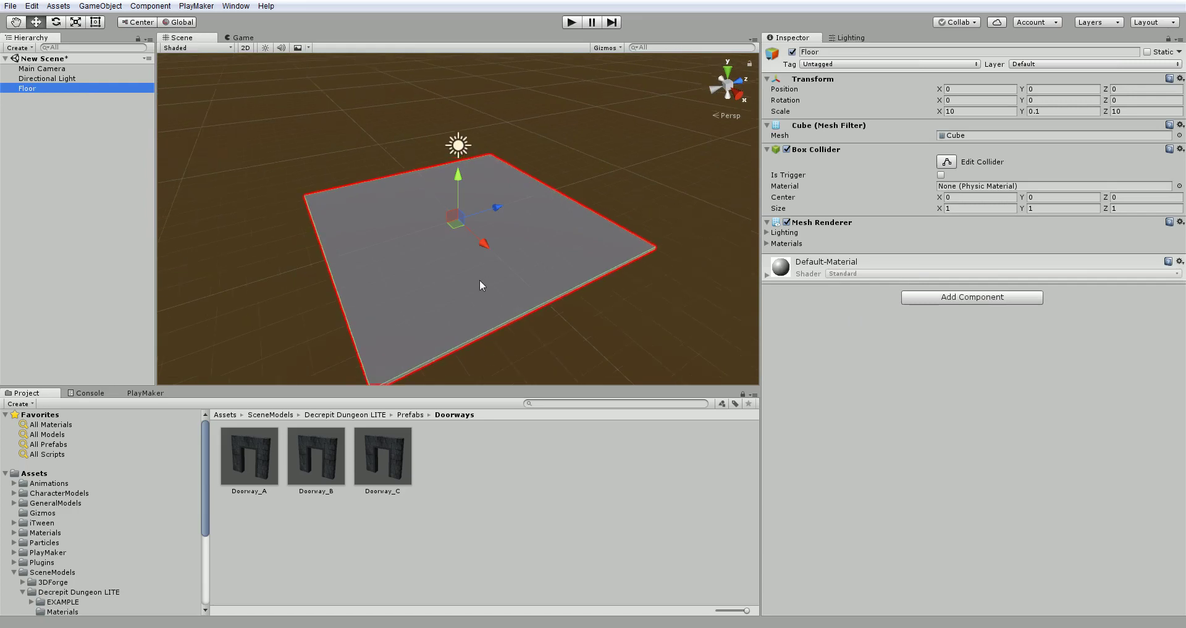
left_click_drag(484, 274, 532, 247, "alt")
right_click(45, 126)
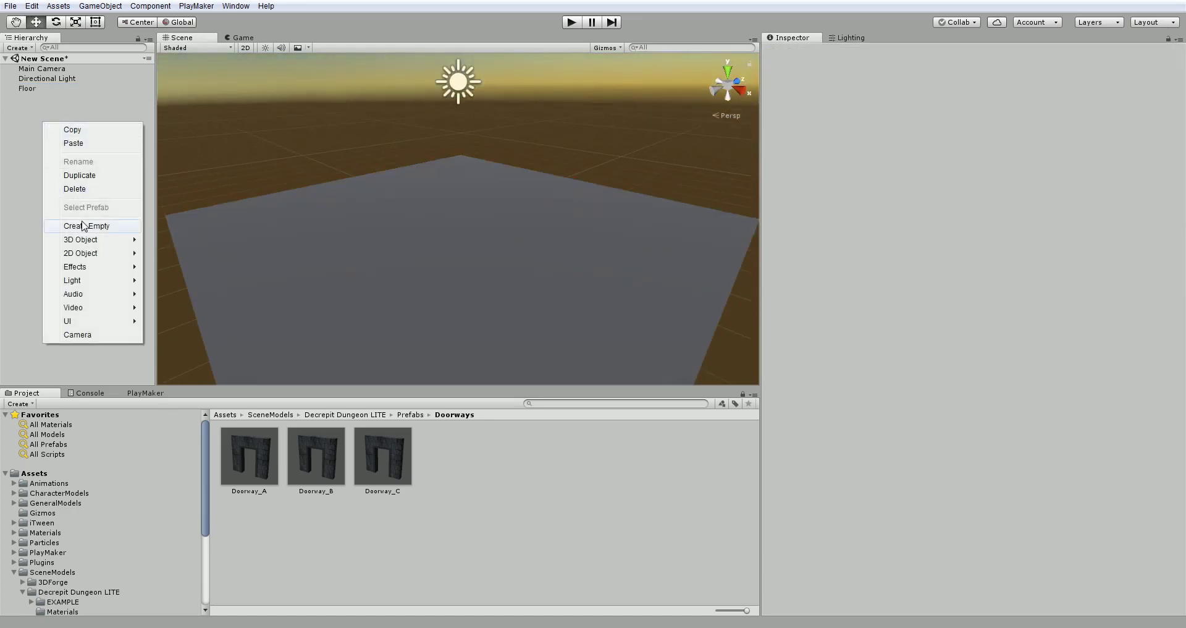
mouse_move(98, 242)
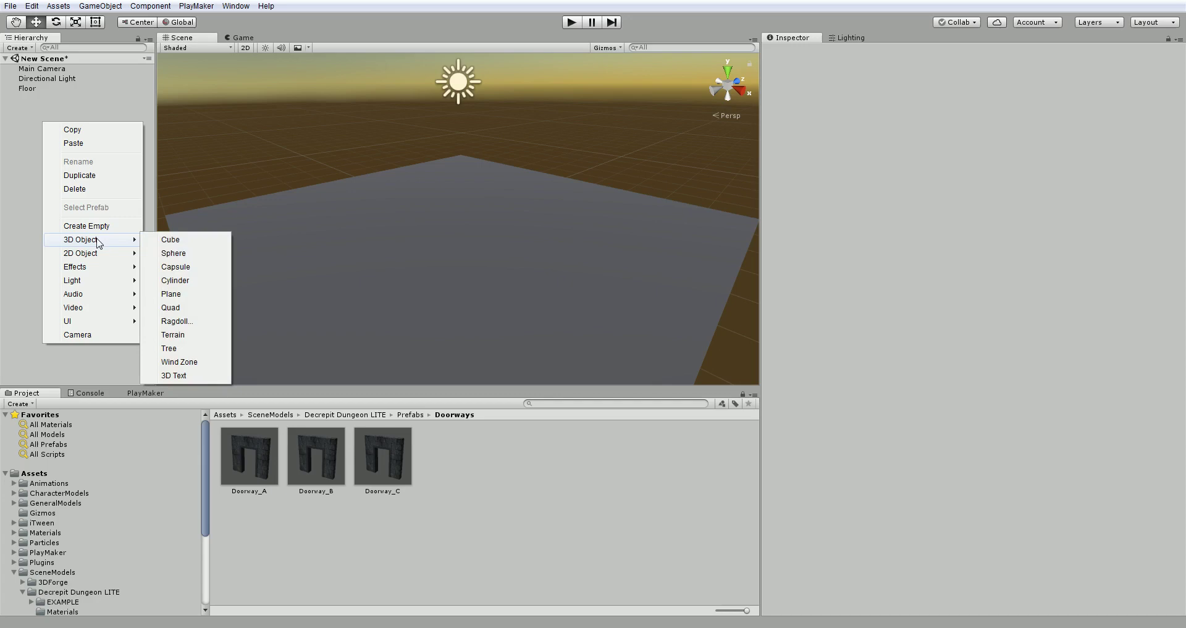
left_click(167, 239)
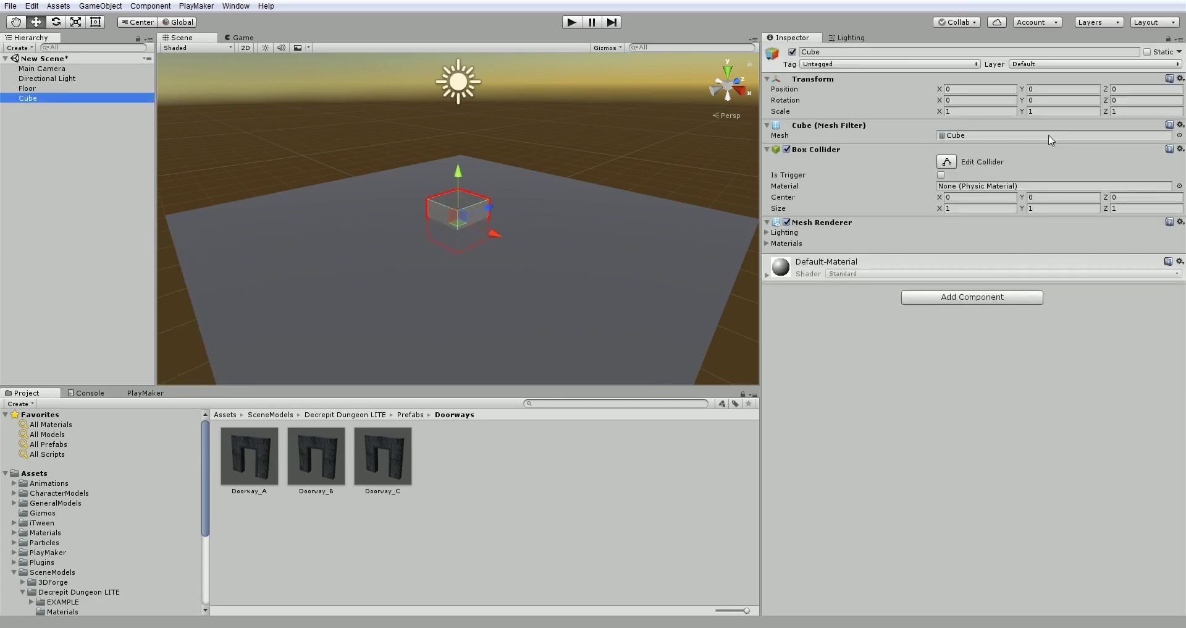
left_click_drag(469, 283, 389, 314, "alt")
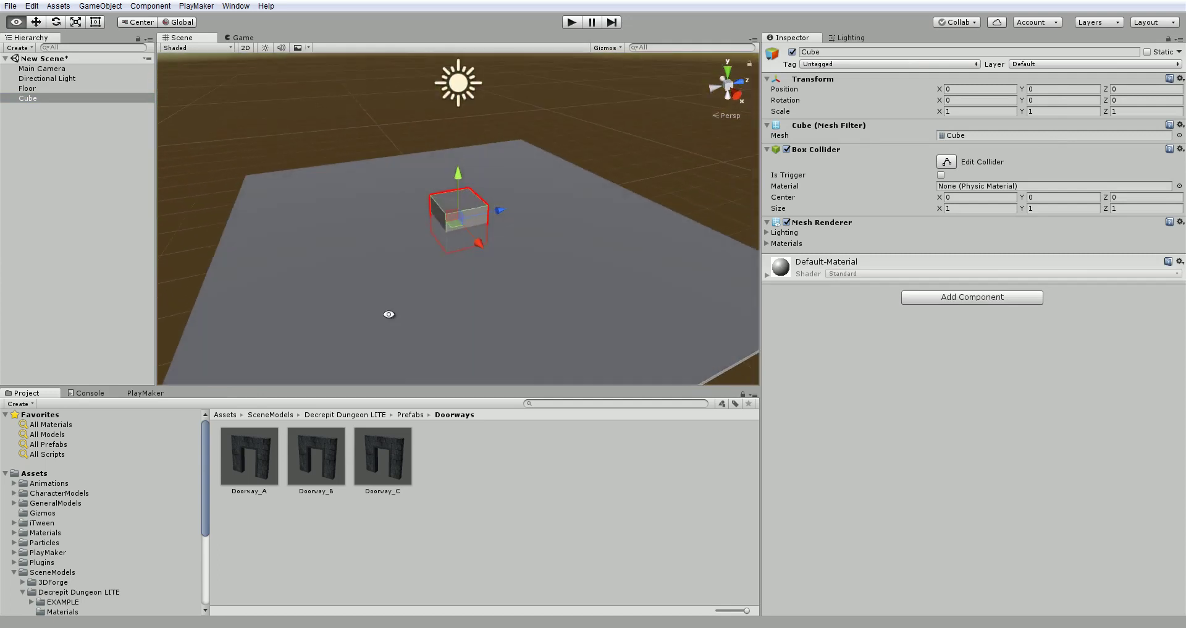
left_click_drag(460, 175, 183, 323)
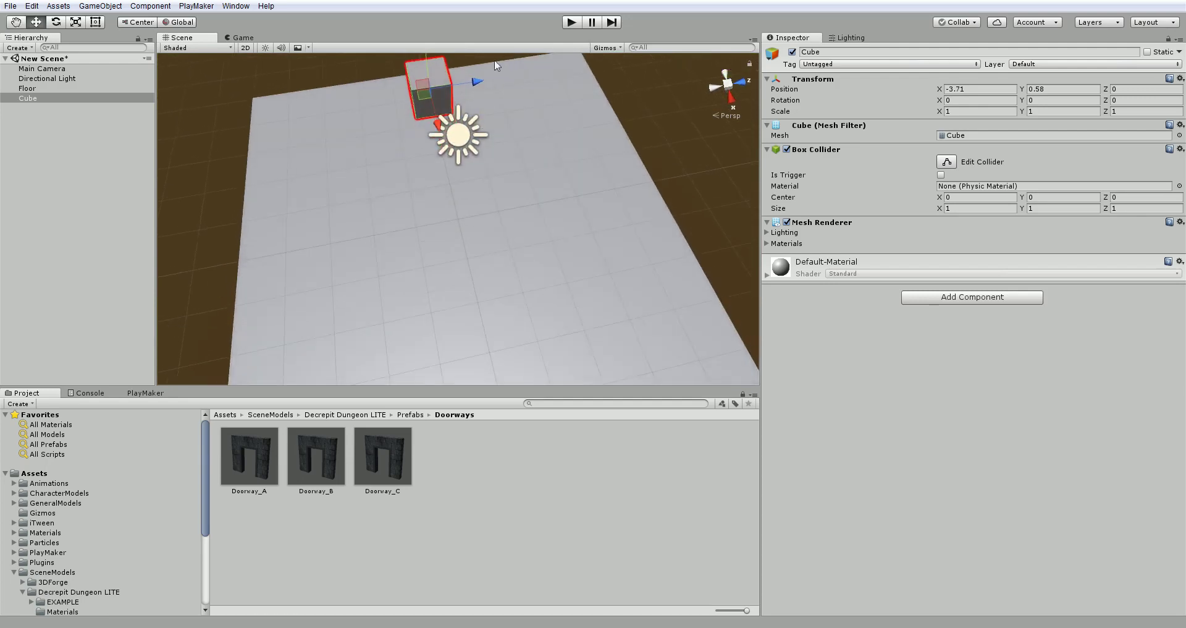
left_click_drag(478, 86, 613, 59)
scroll(606, 123, "down", 4)
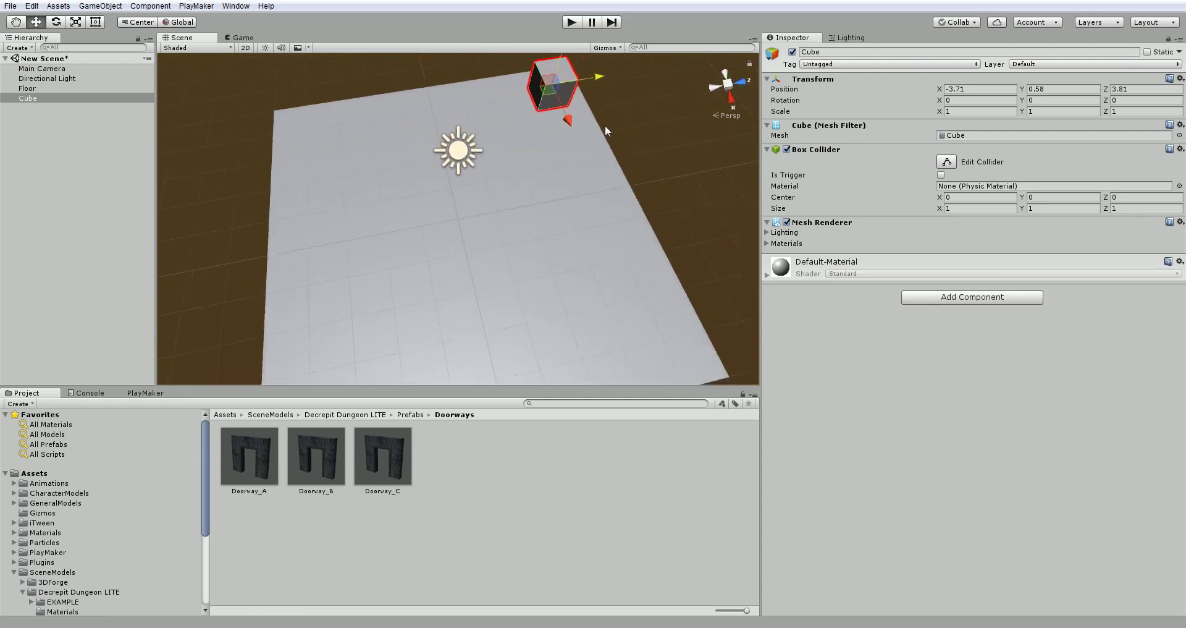
left_click_drag(573, 110, 580, 107)
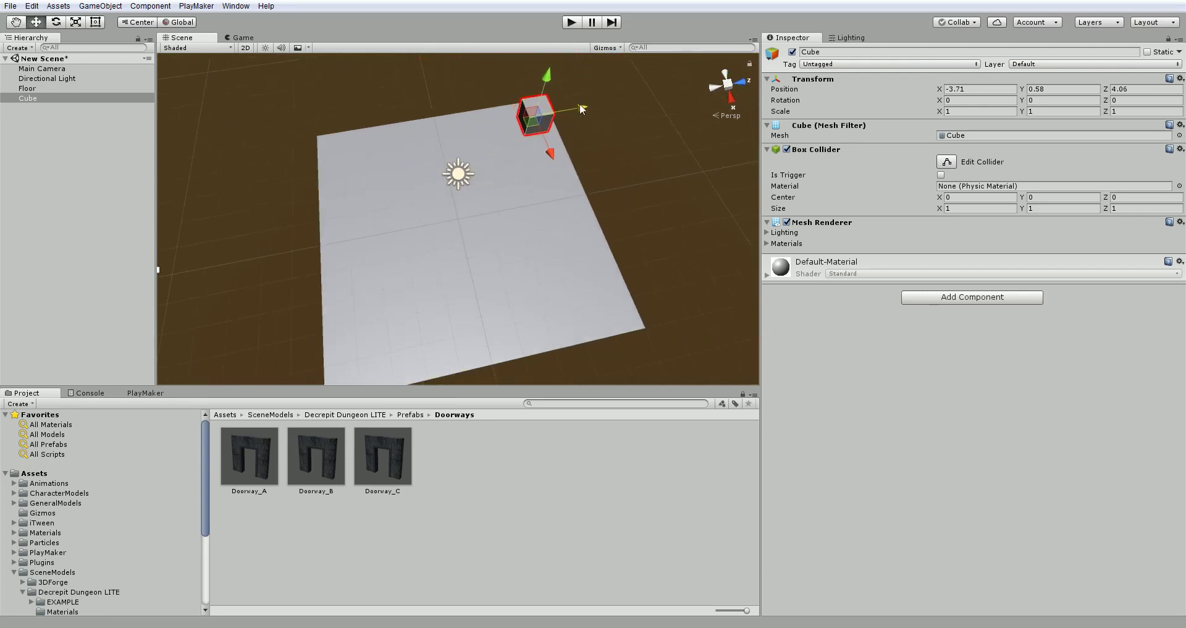
- Duplicate the cube repeatedly with Ctrl+D, sliding copies along X and Z into an L-shaped row
key("ctrl+d")
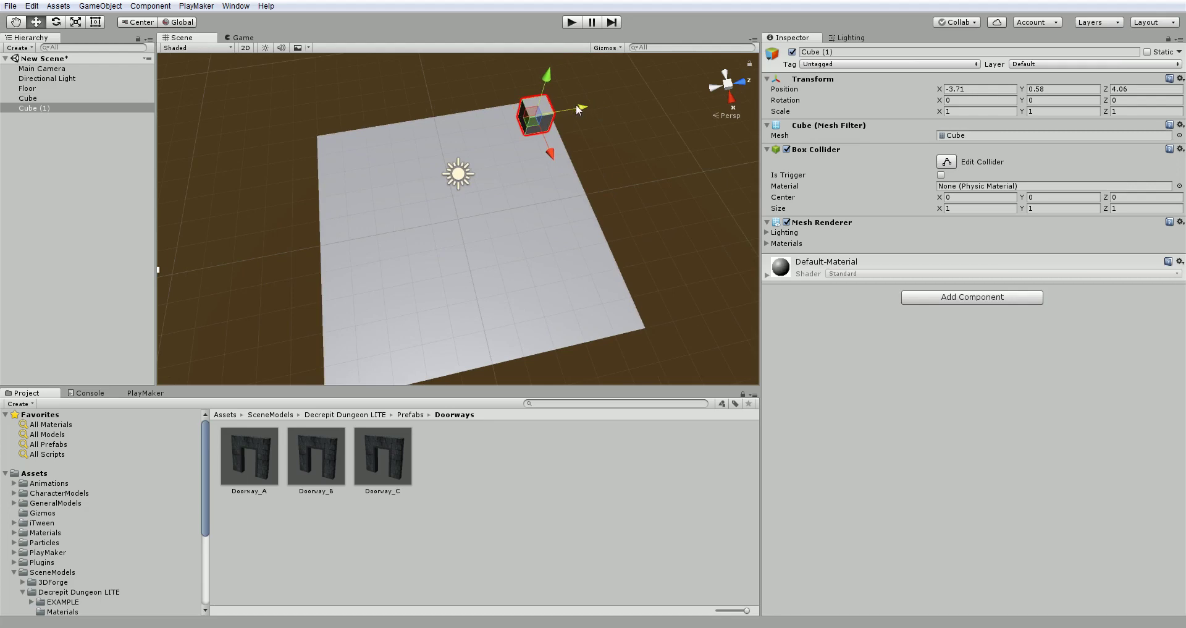
left_click_drag(582, 109, 501, 136)
key("ctrl+d")
key("ctrl+d")
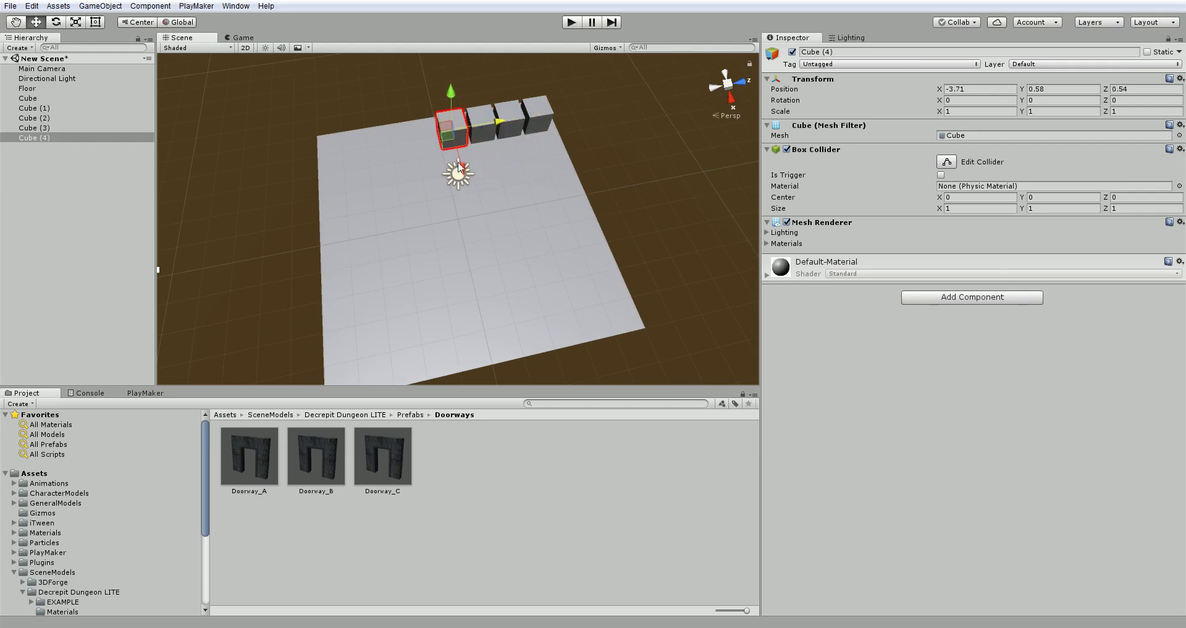
left_click_drag(459, 167, 485, 253)
key("ctrl+d")
key("ctrl+d")
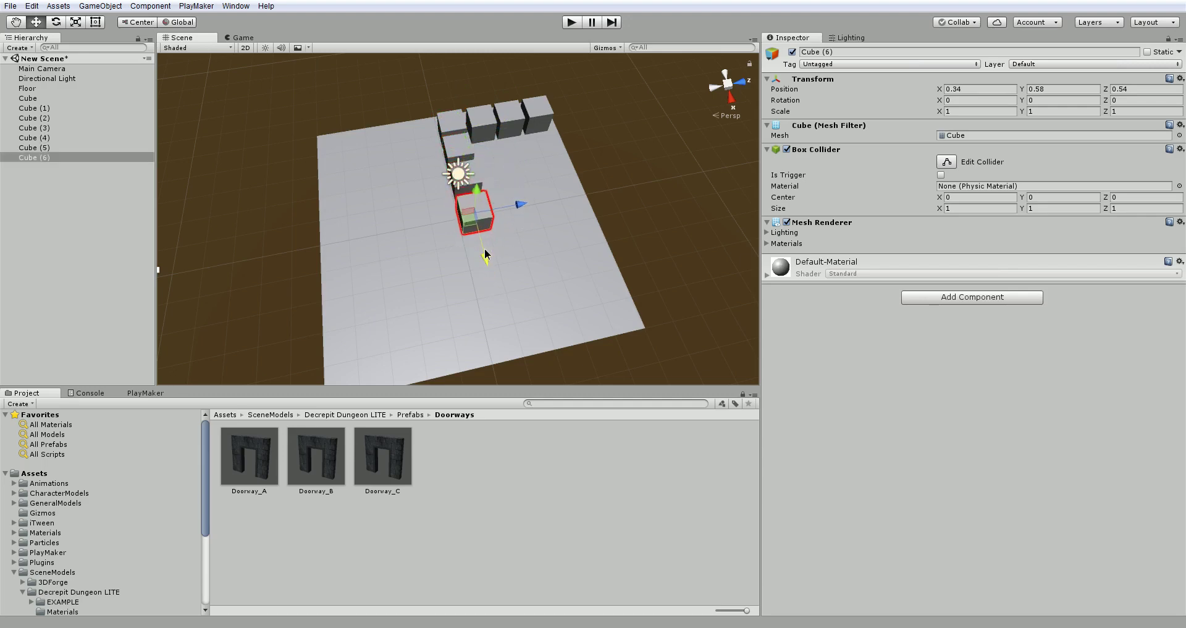
key("ctrl+d")
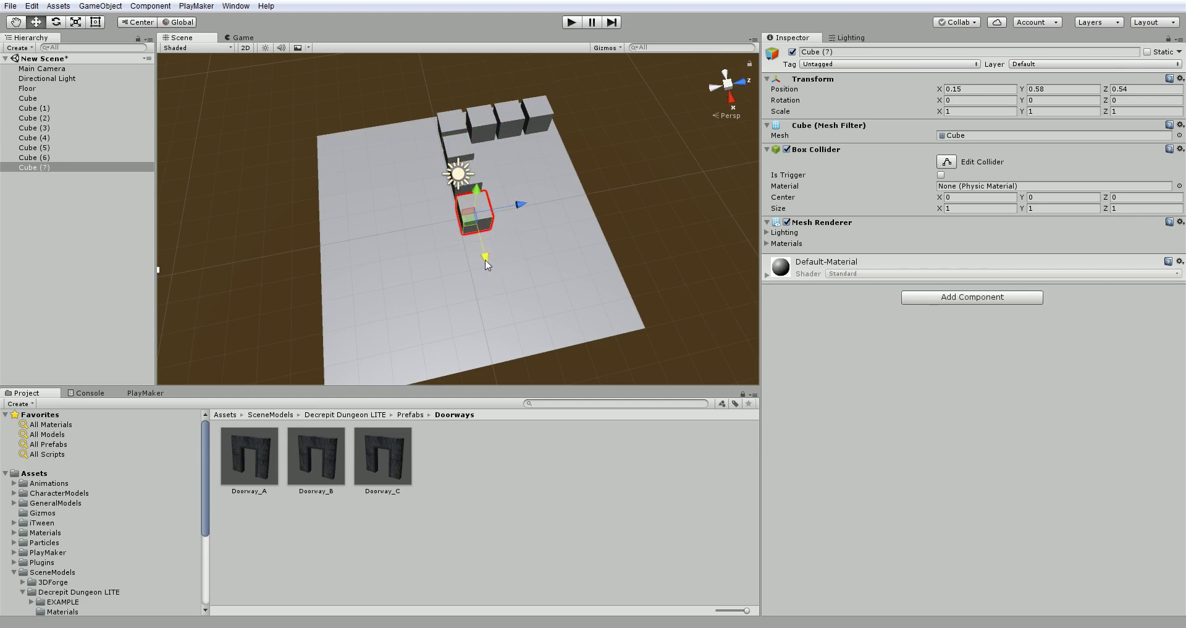
left_click_drag(485, 262, 486, 286)
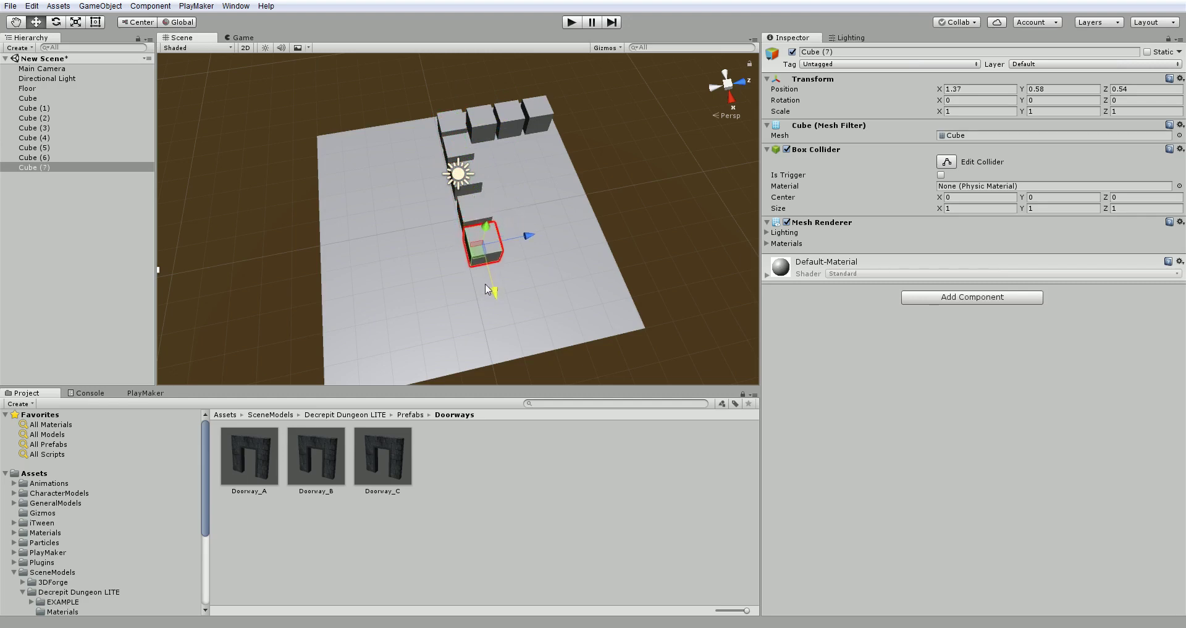
key("ctrl+d")
left_click_drag(528, 240, 317, 226)
key("ctrl+d")
key("ctrl+d")
key("ctrl+d")
left_click(290, 187)
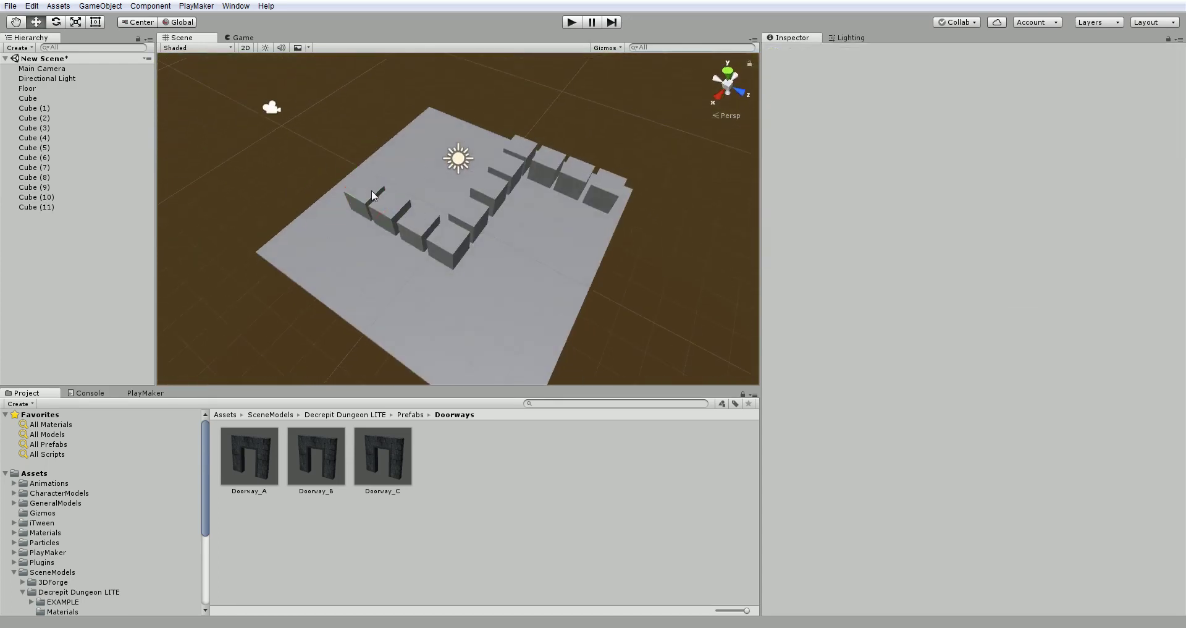
- Add a Sphere and raise it above the floor
right_click(35, 249)
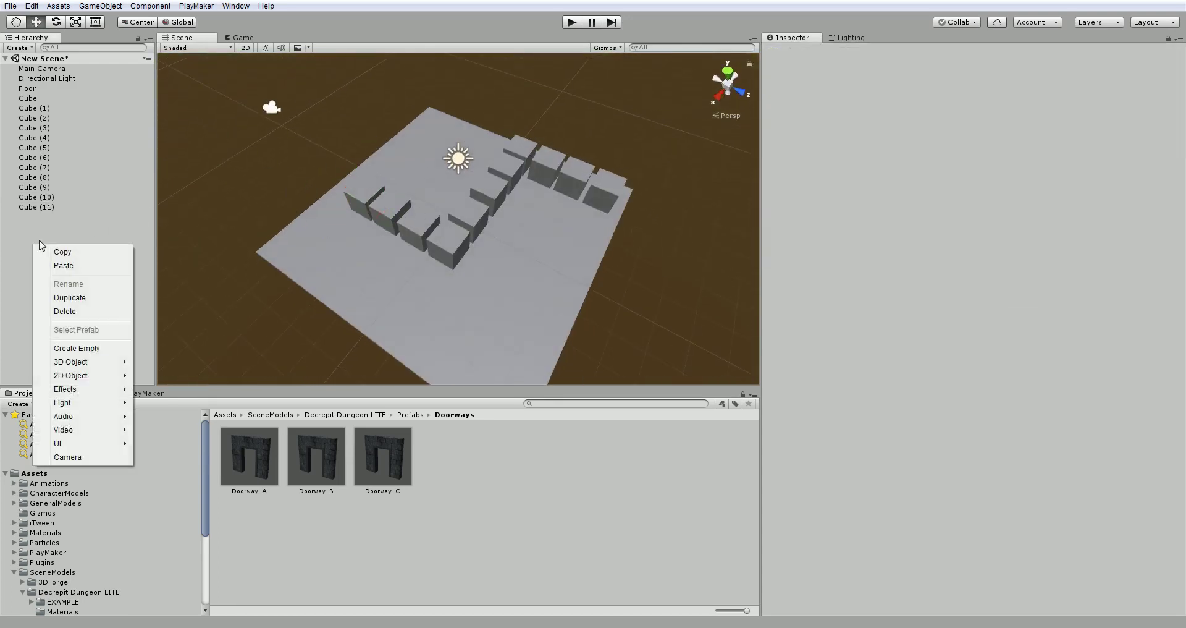
mouse_move(103, 362)
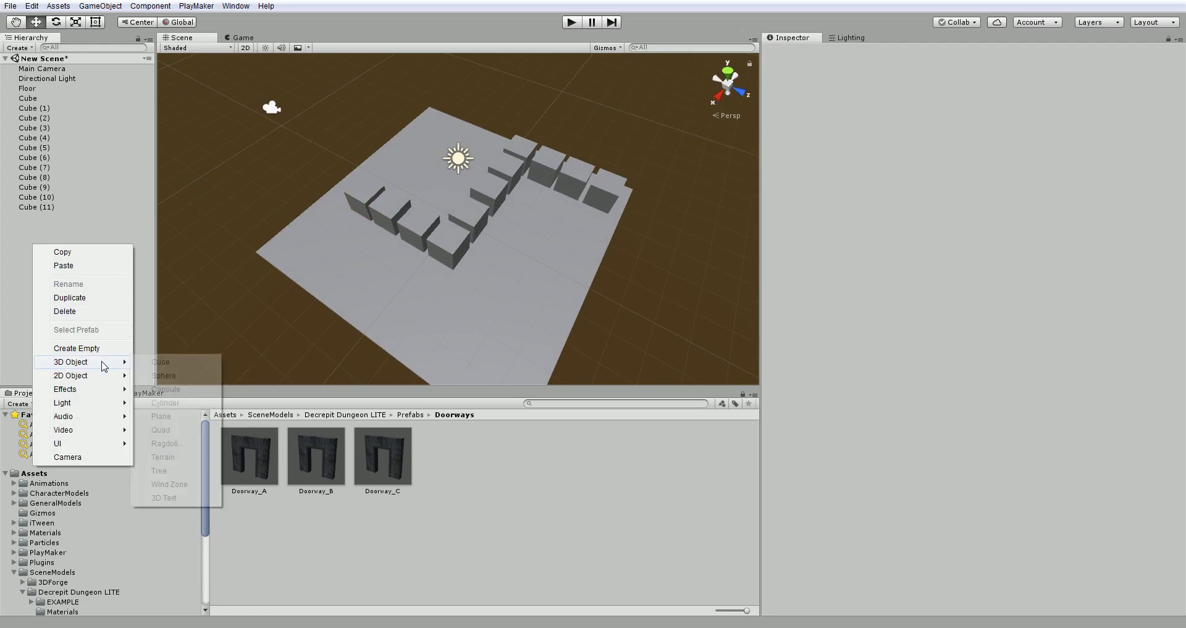
left_click(164, 376)
left_click_drag(458, 188, 183, 236)
- Add a Capsule, lifting it and moving it along Z
right_click(34, 242)
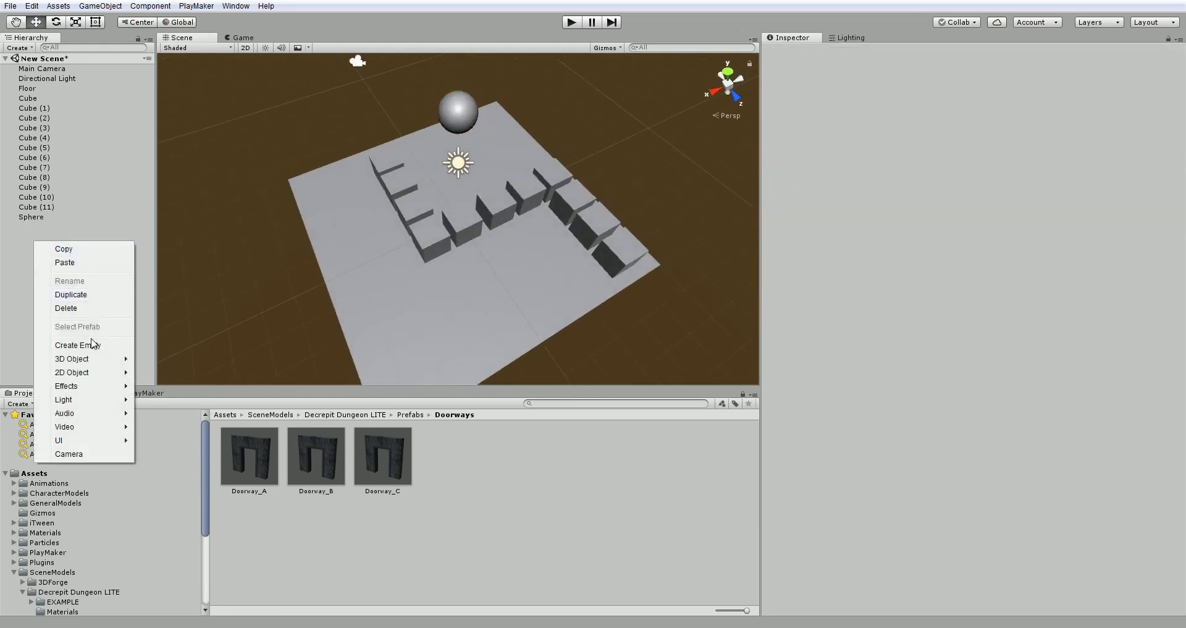
mouse_move(87, 358)
left_click(180, 386)
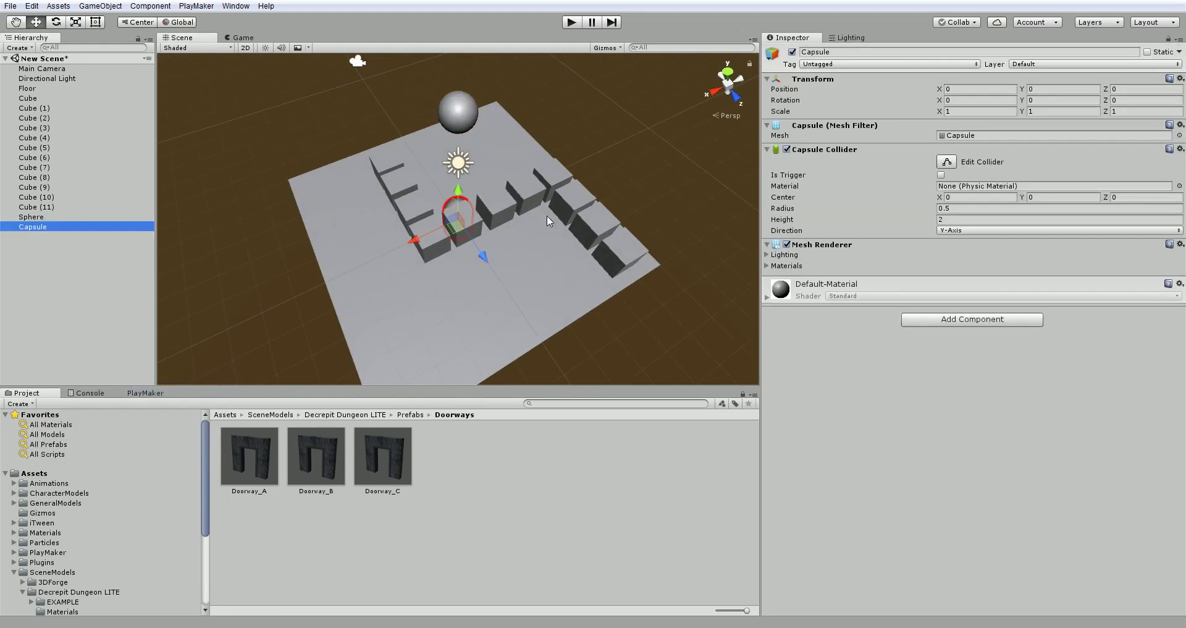
left_click_drag(547, 217, 458, 107, "alt")
left_click_drag(493, 156, 519, 198)
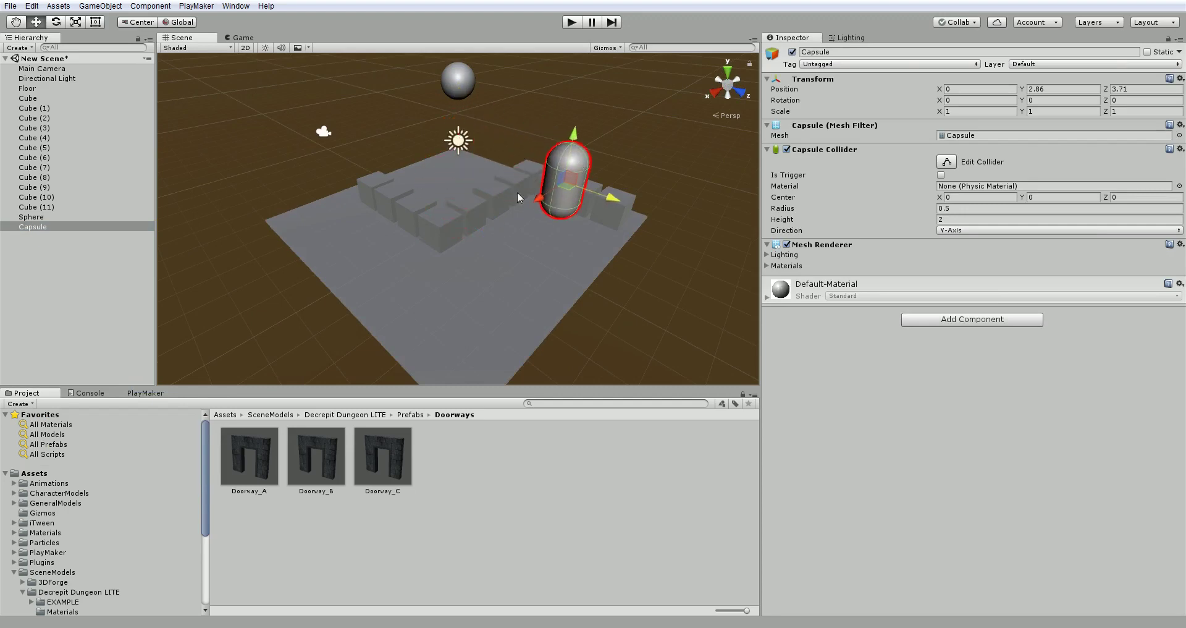
left_click(57, 251)
- Add a Cylinder, raising it along Y and moving it along Z
right_click(56, 251)
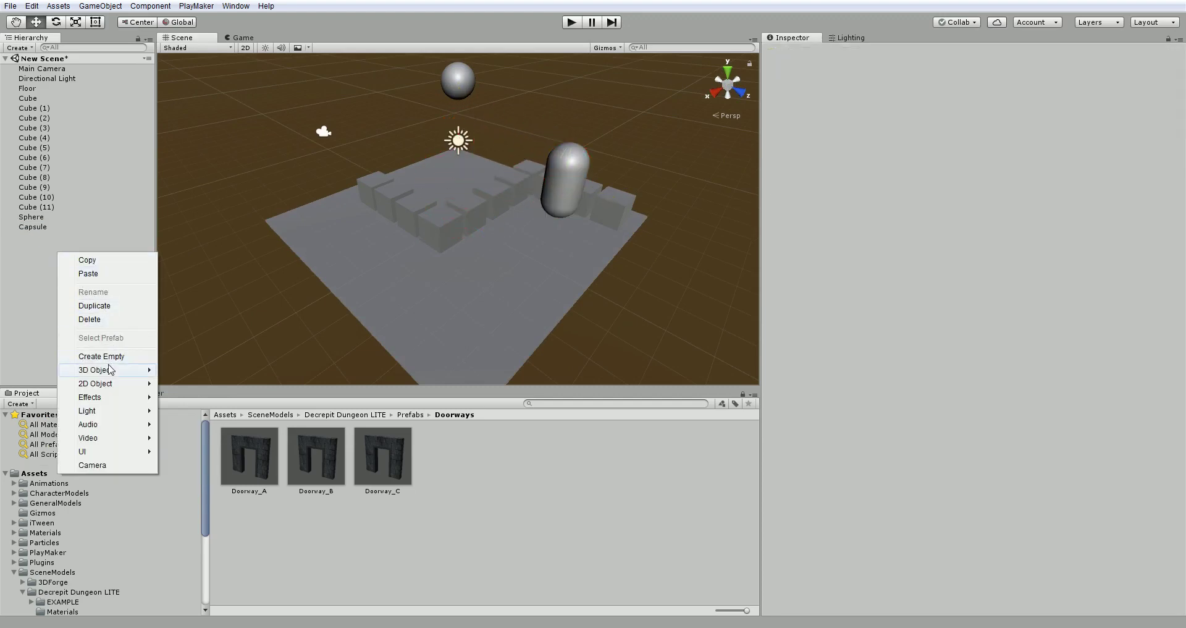
mouse_move(110, 369)
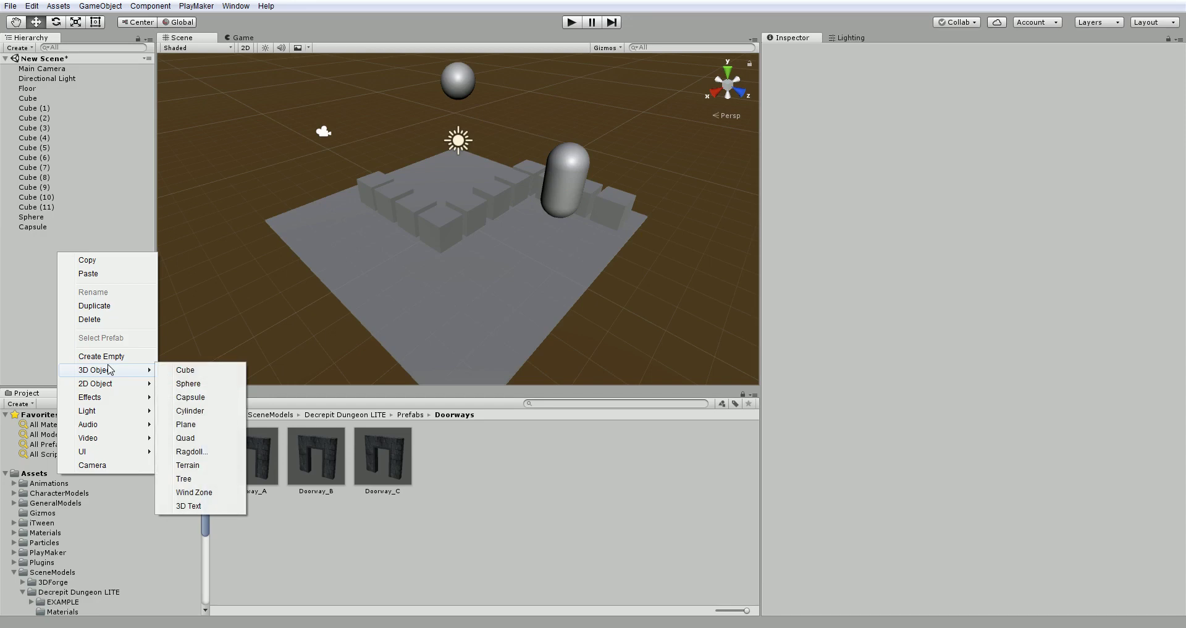
left_click(182, 411)
left_click_drag(458, 177, 458, 116)
left_click_drag(495, 178, 595, 231)
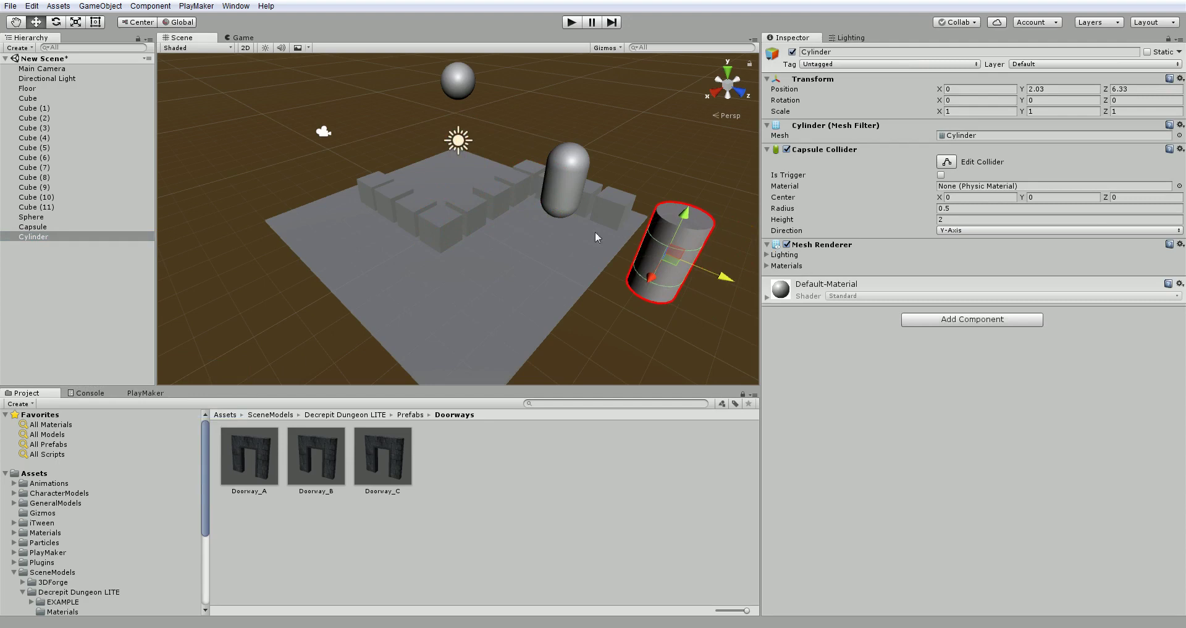
- Add a Plane and lift it above the floor to Y 7.36
right_click(31, 276)
mouse_move(86, 393)
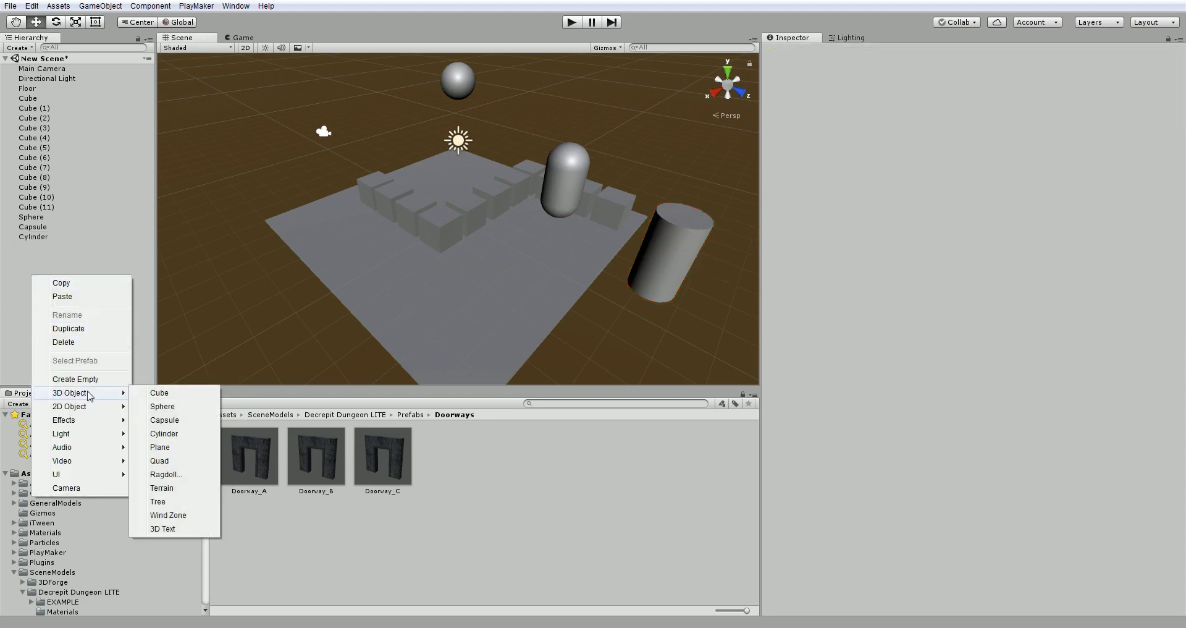
left_click(181, 451)
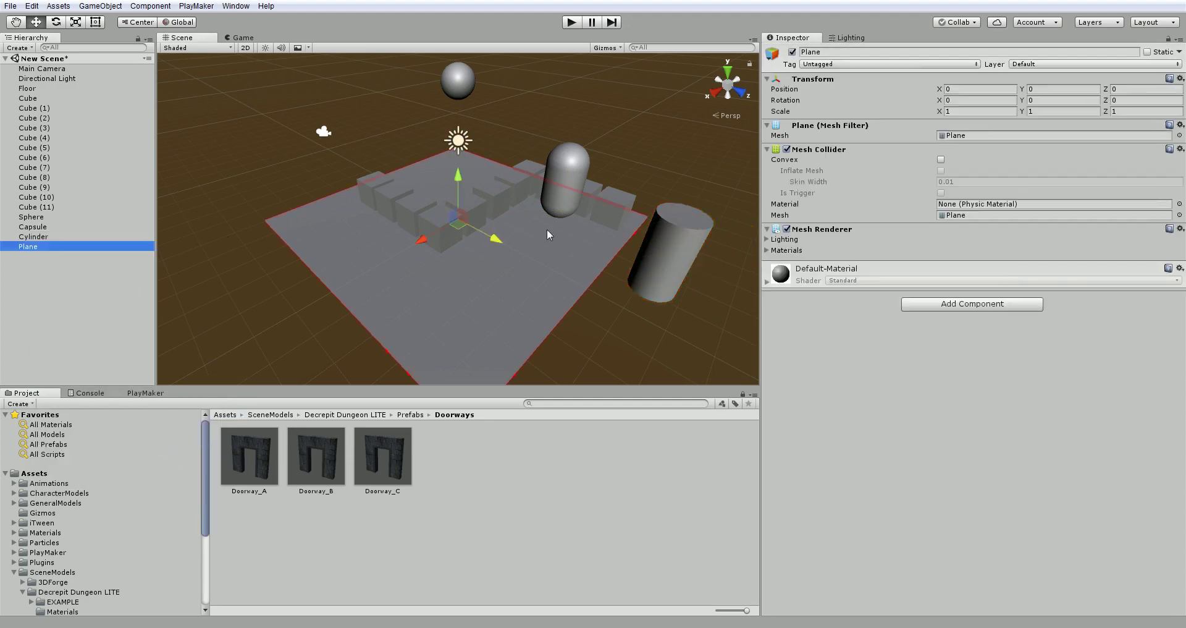
left_click_drag(465, 184, 485, 42)
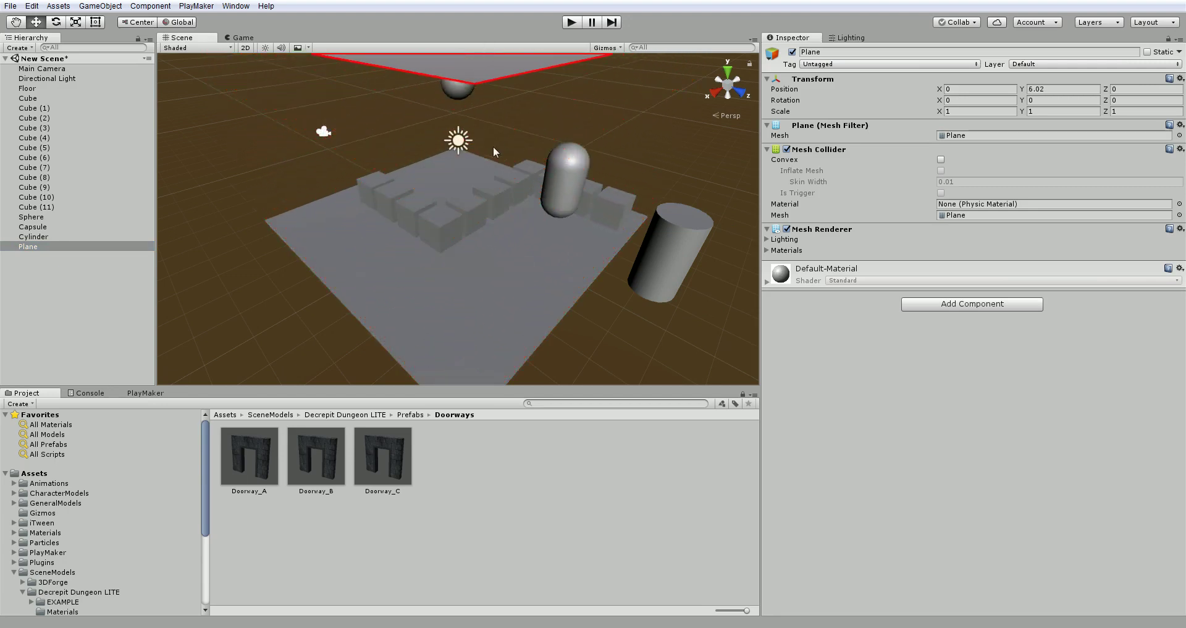
scroll(494, 179, "down", 8)
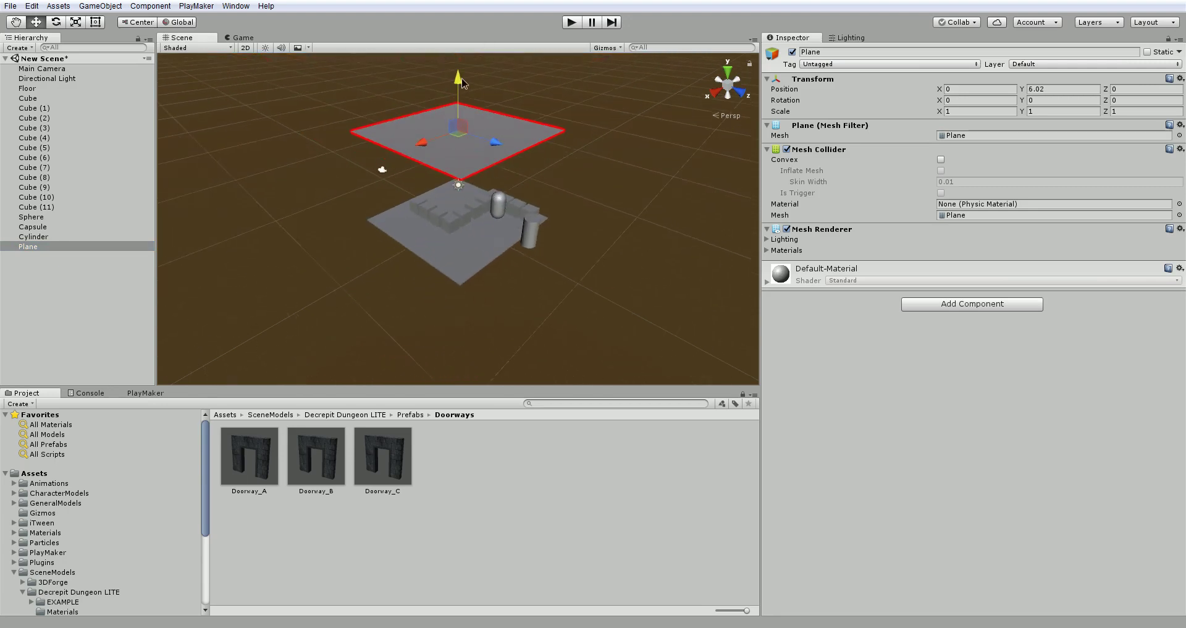
left_click_drag(462, 81, 461, 76)
left_click_drag(505, 263, 547, 80, "alt")
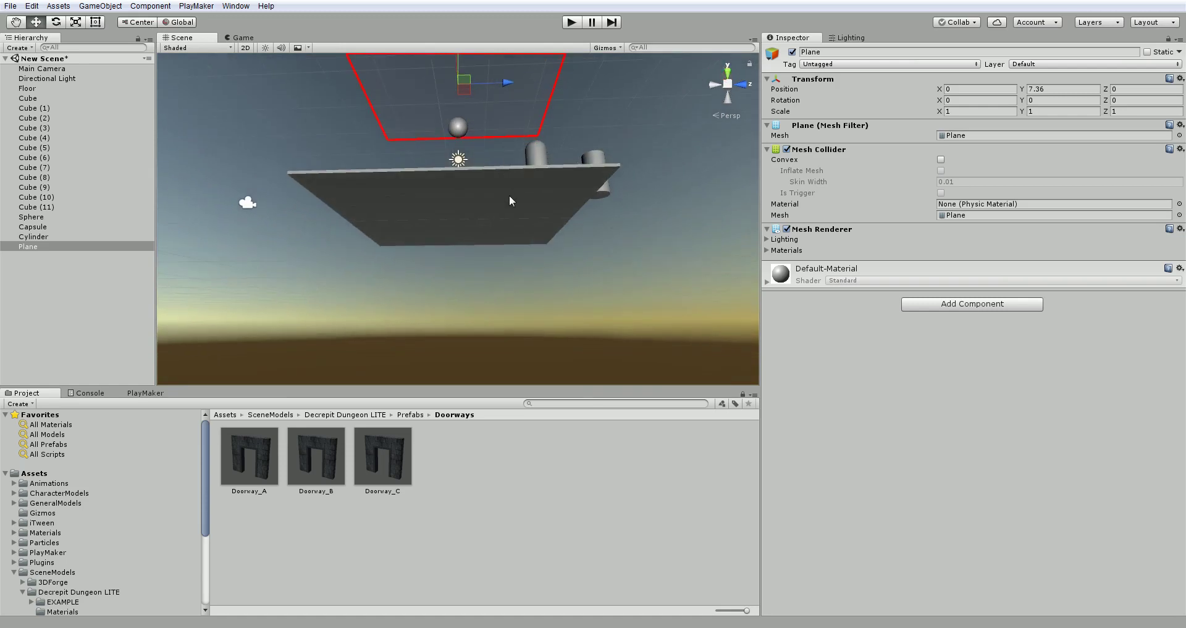
left_click_drag(429, 166, 416, 244, "alt")
scroll(419, 213, "down", 5)
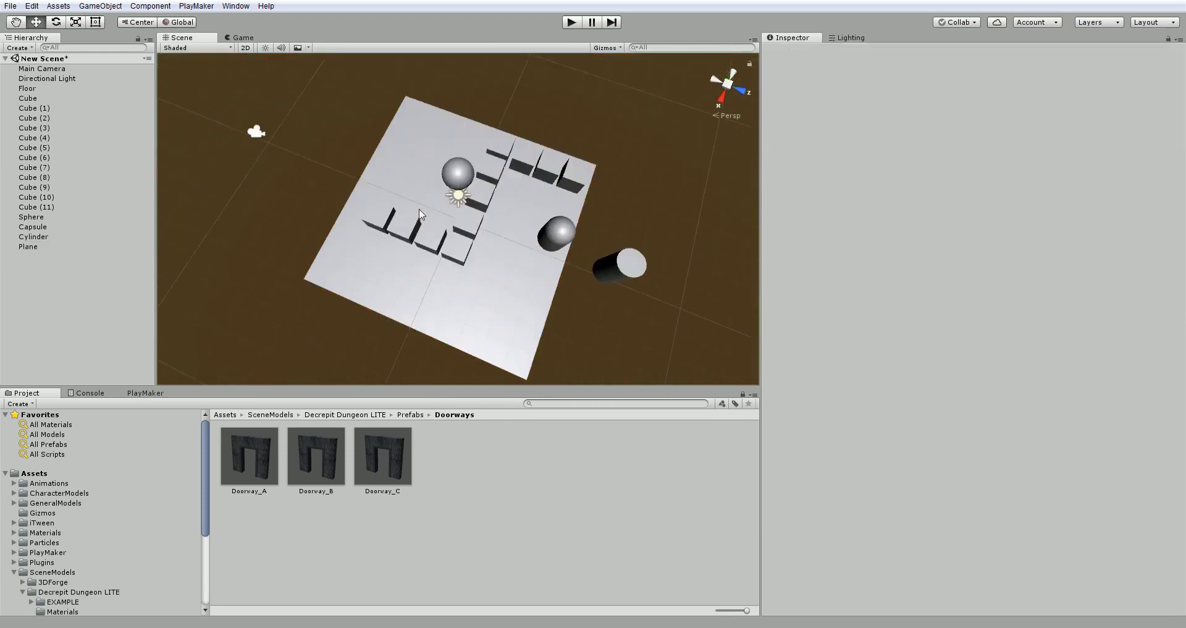
- Add a trial Quad, lift it high above the floor, then delete it
right_click(21, 264)
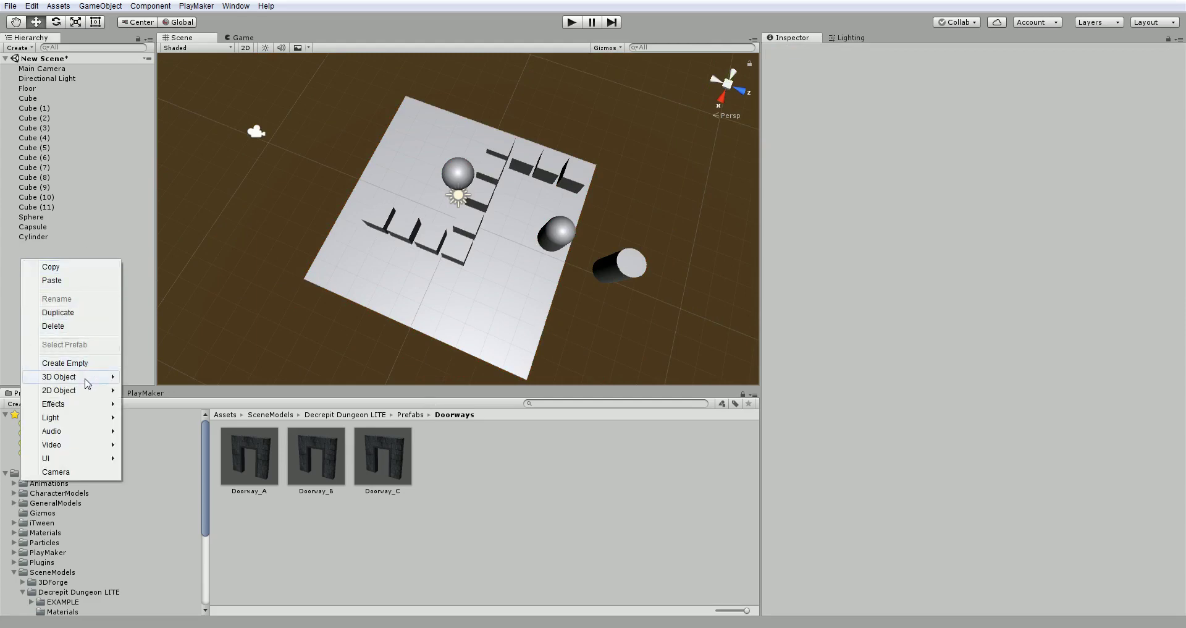
mouse_move(93, 382)
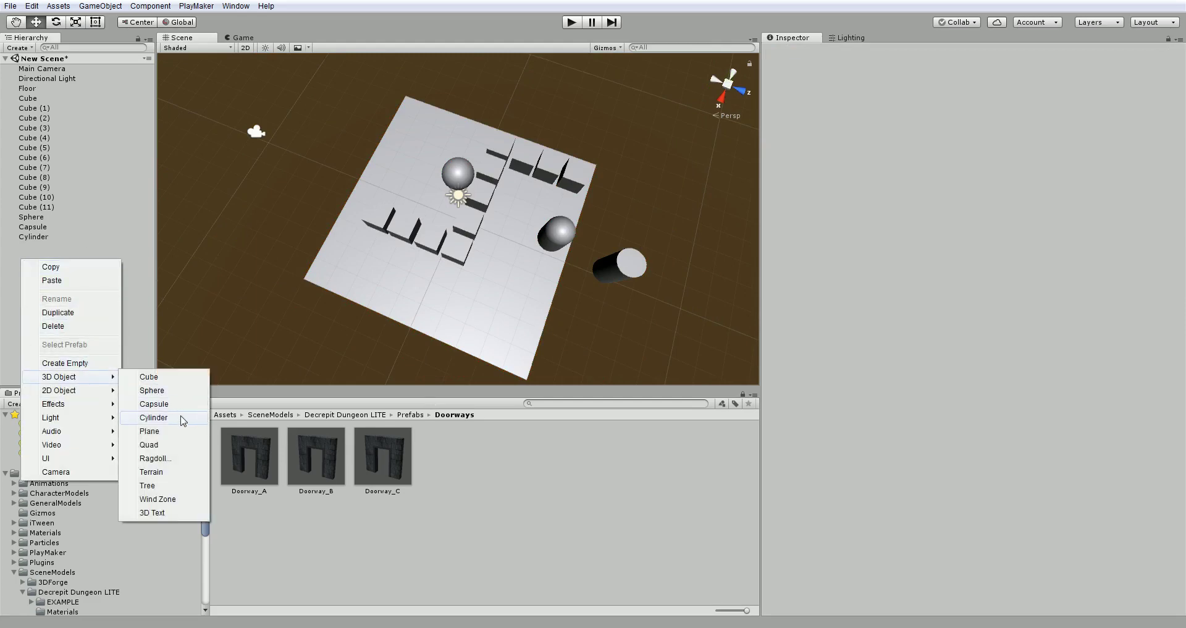
left_click(188, 446)
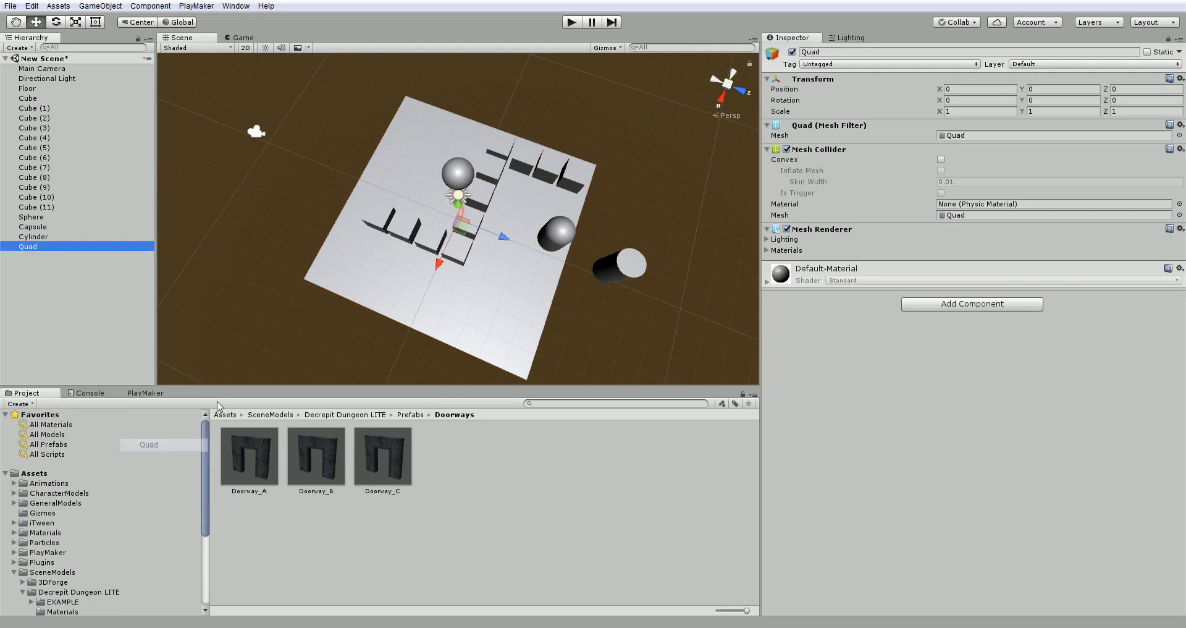
scroll(488, 247, "down", 2)
left_click_drag(461, 212, 749, 199)
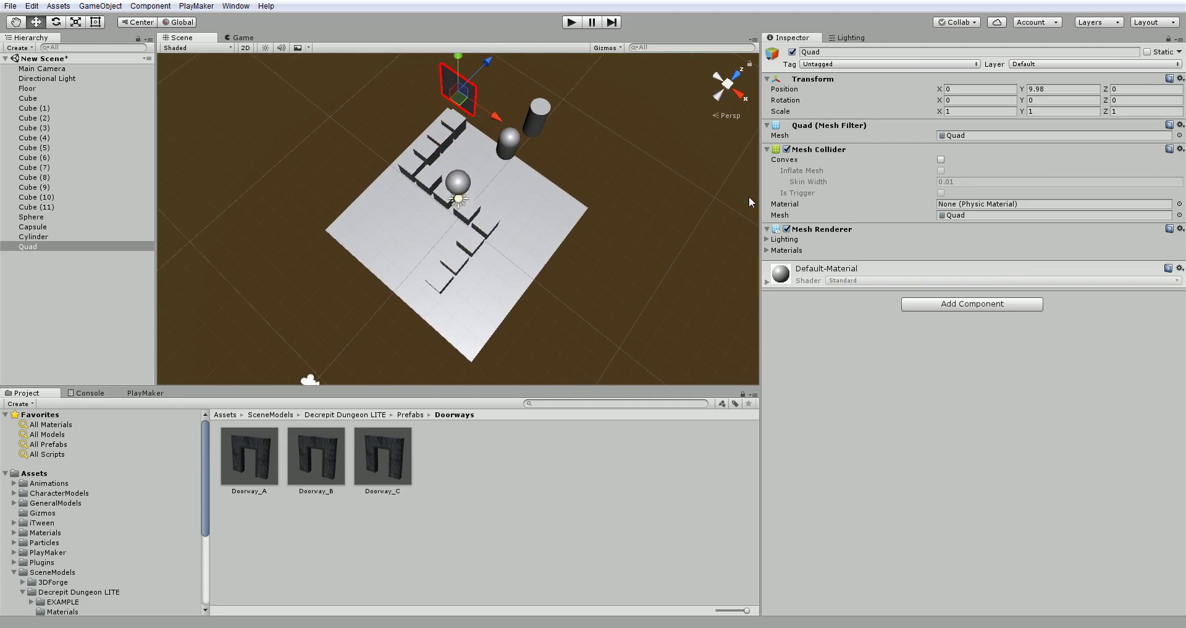
key("Delete")
- Dismiss the reopened create menu and select the Floor
right_click(77, 254)
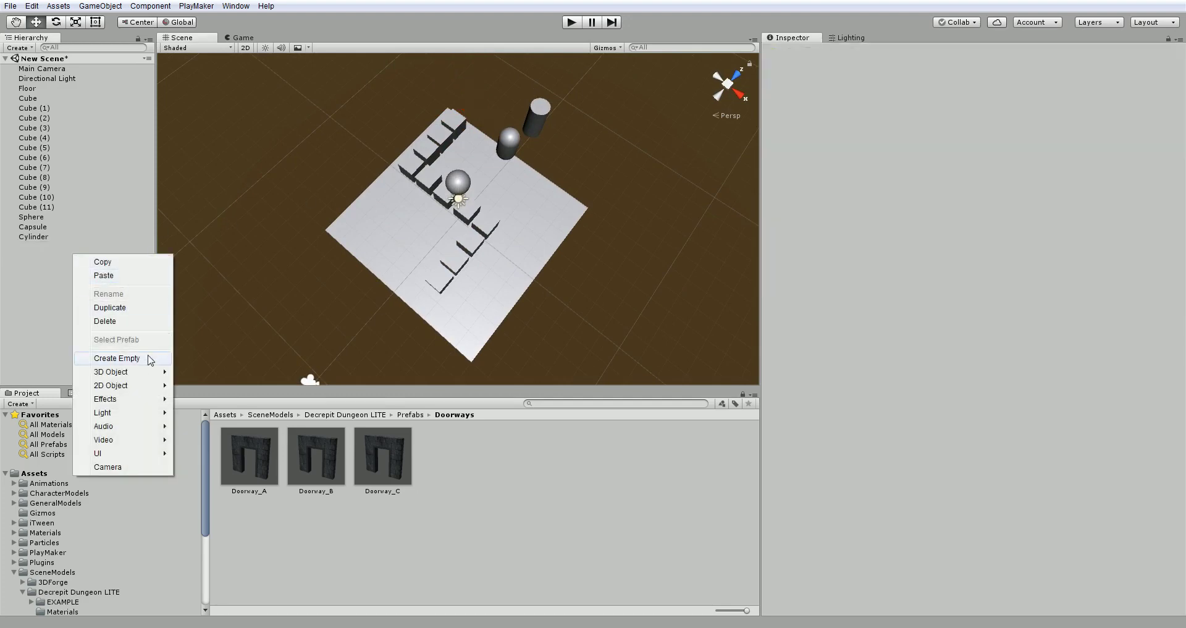
mouse_move(148, 371)
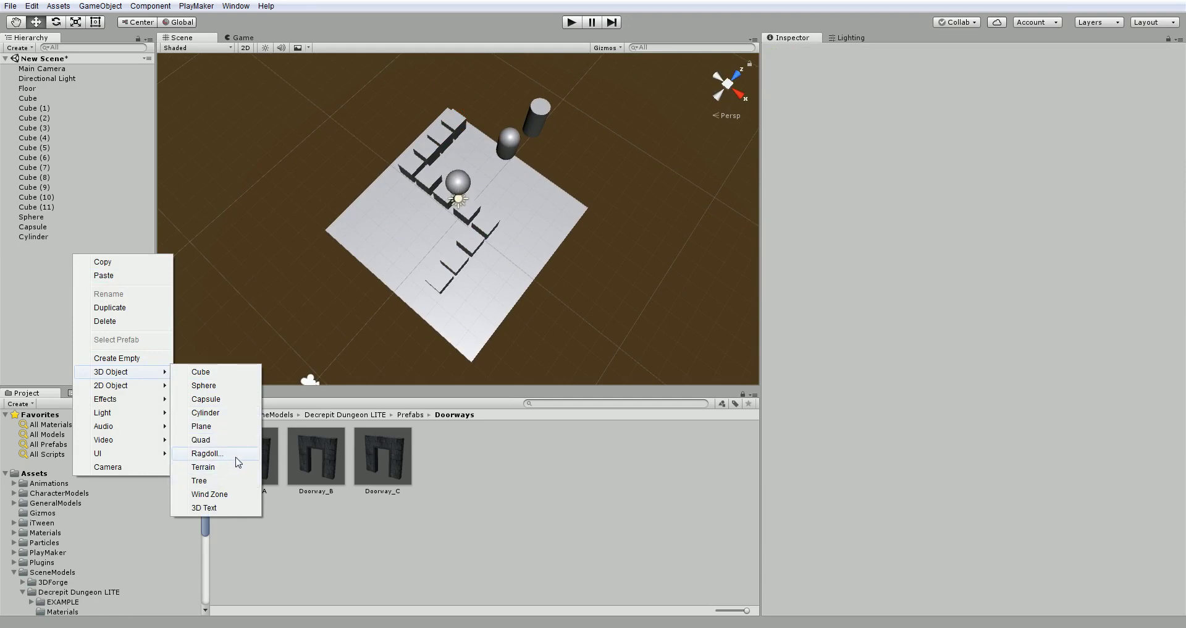
left_click(485, 283)
- Delete the five extra cubes, Cubes (7) to (11)
left_click_drag(485, 283, 513, 262, "alt")
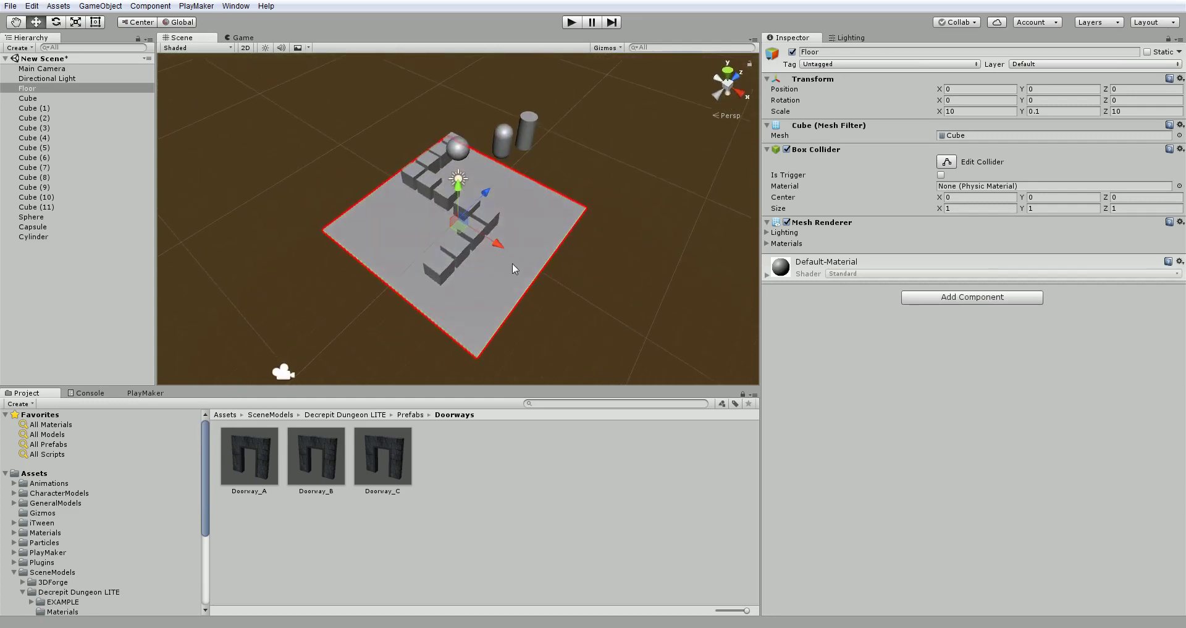
scroll(498, 306, "up", 3)
left_click_drag(500, 311, 313, 267, "alt")
left_click(270, 238)
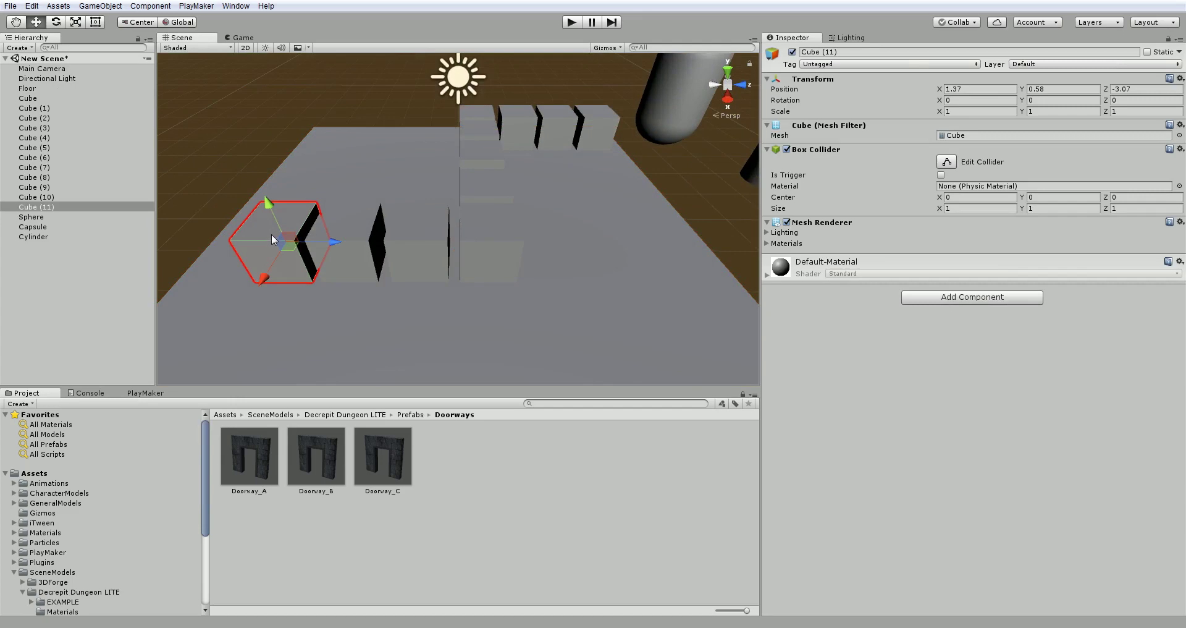
key("Delete")
left_click(371, 242)
key("Delete")
left_click(448, 240)
key("Delete")
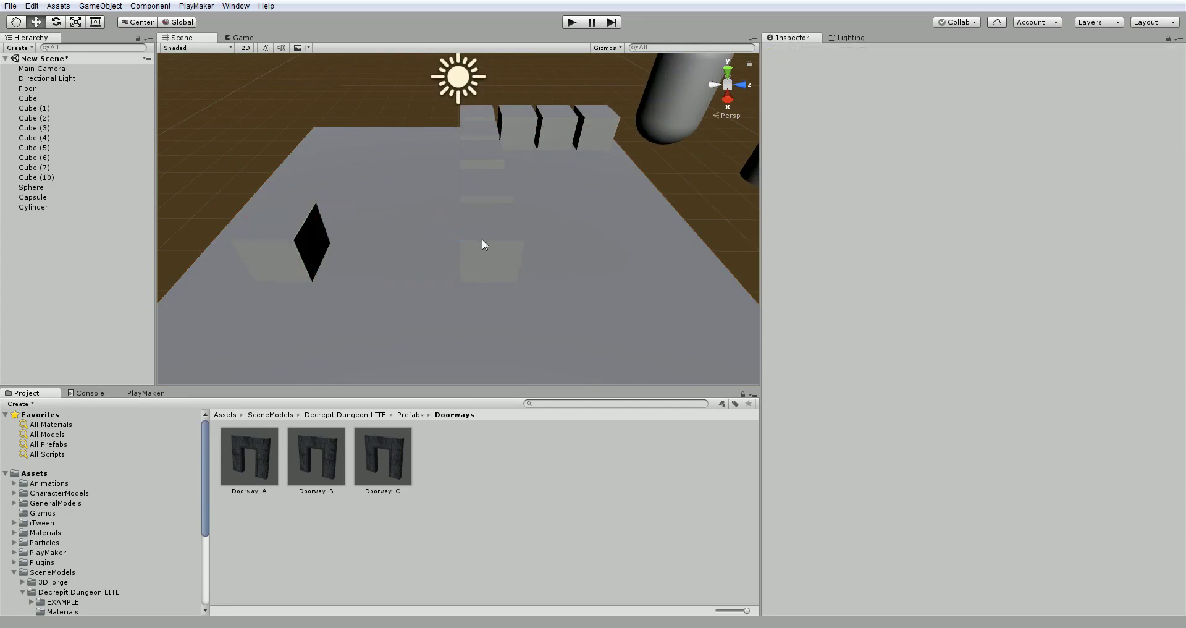
left_click(484, 244)
key("Delete")
left_click(302, 257)
key("Delete")
- Slide Cube (6) along X to 2.115
left_click(484, 201)
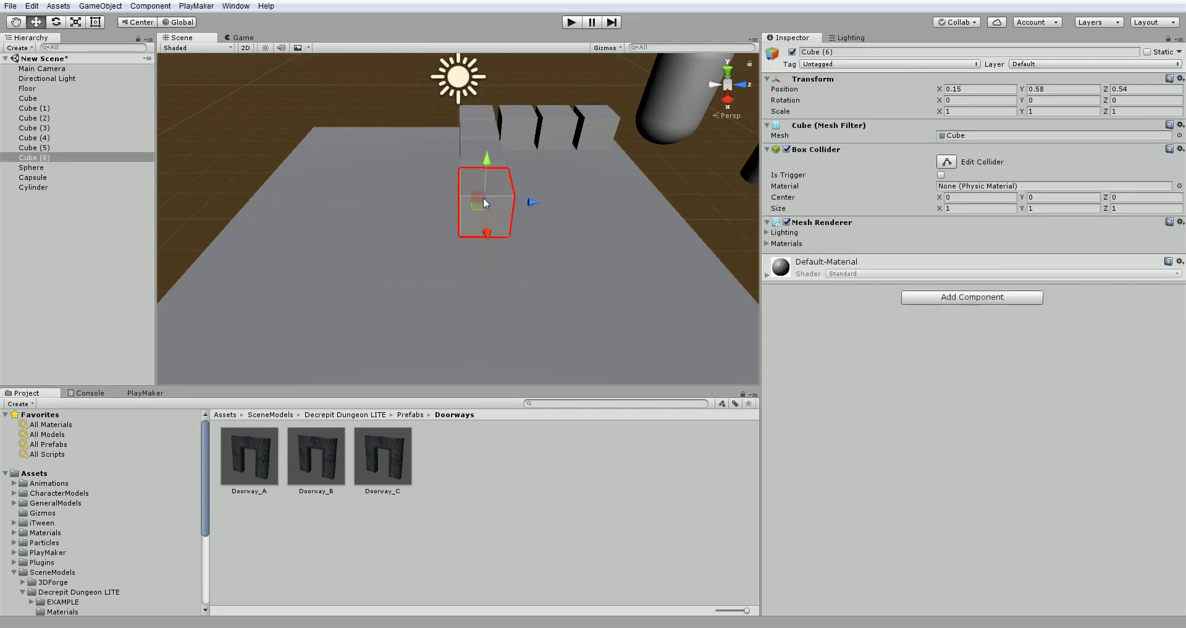
left_click_drag(491, 231, 487, 280)
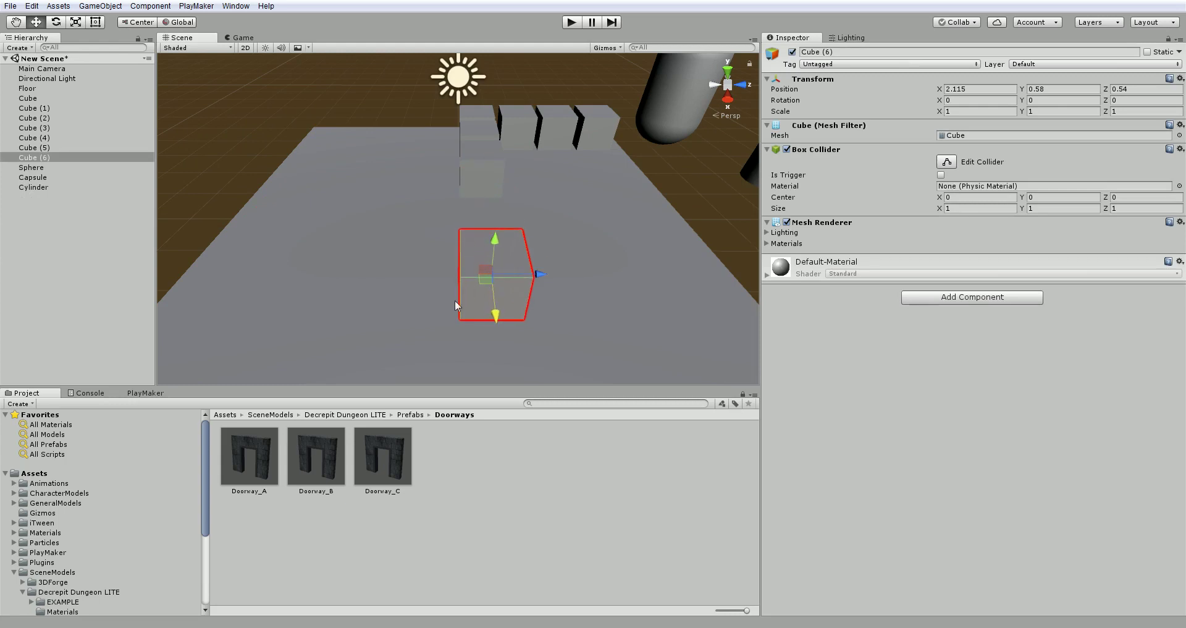
left_click_drag(440, 317, 294, 165, "alt")
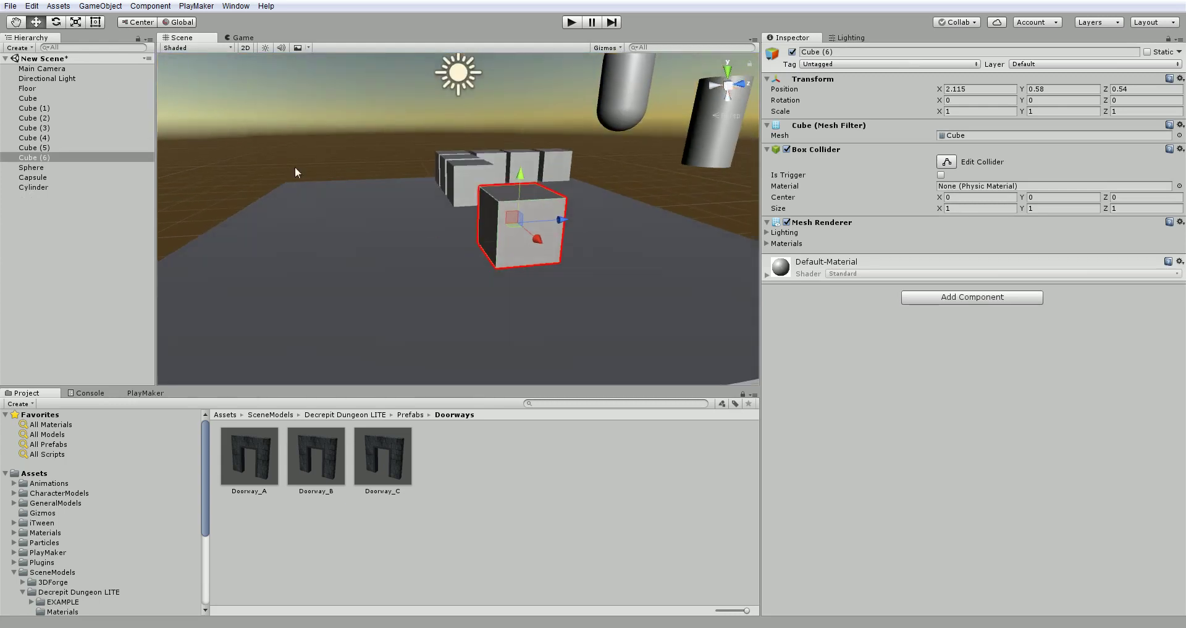
- Stretch Cube (6) into a wall about 8 long and 1.94 high, raised to Y 1.1
left_click(75, 23)
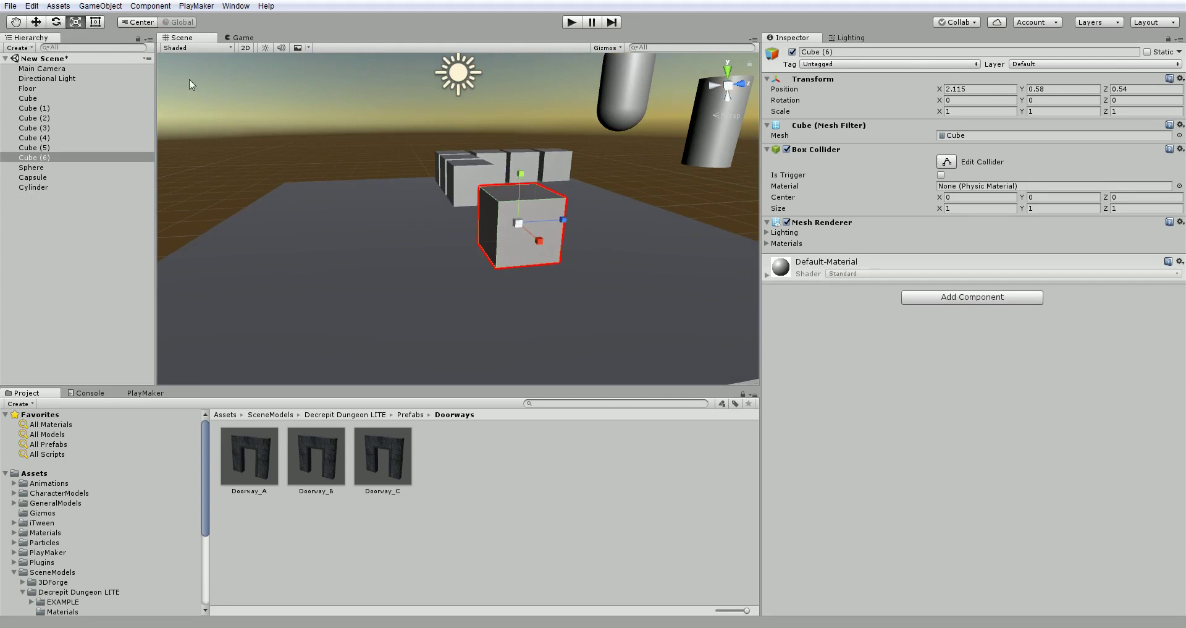
left_click_drag(587, 263, 630, 331, "alt")
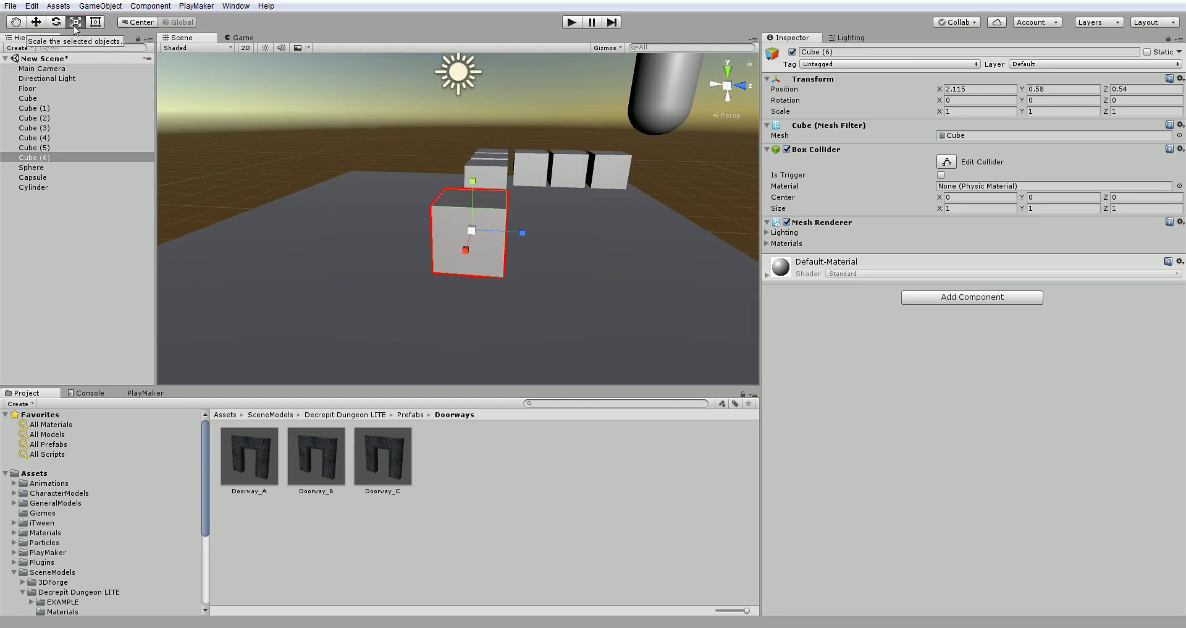
left_click_drag(523, 233, 855, 303)
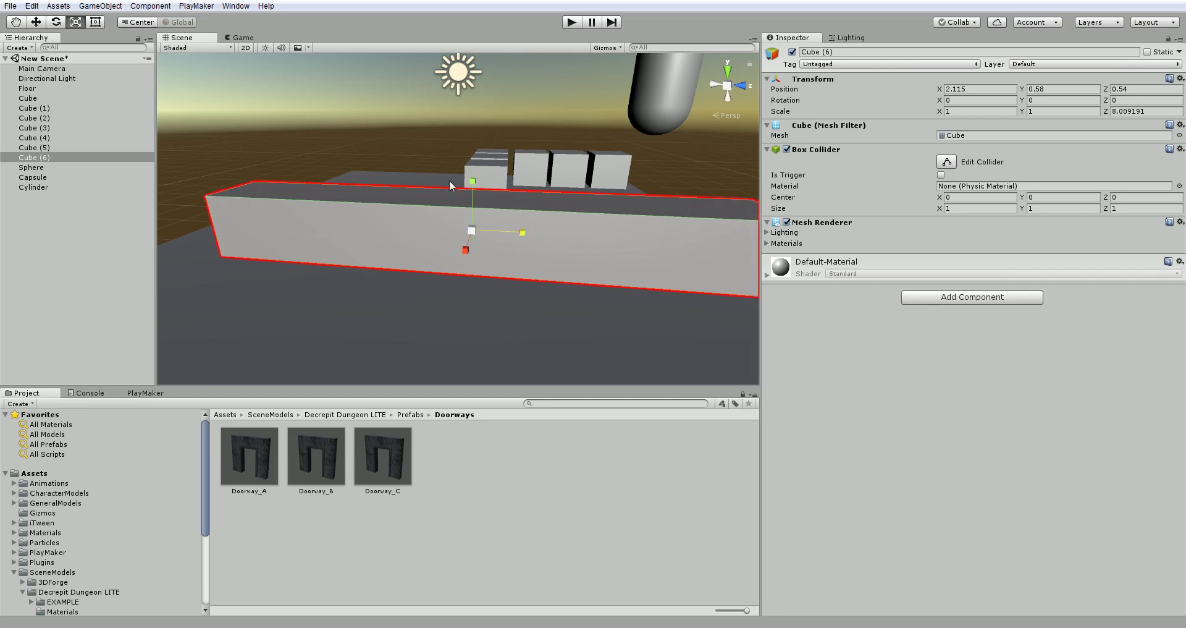
left_click_drag(472, 182, 472, 128)
key("w")
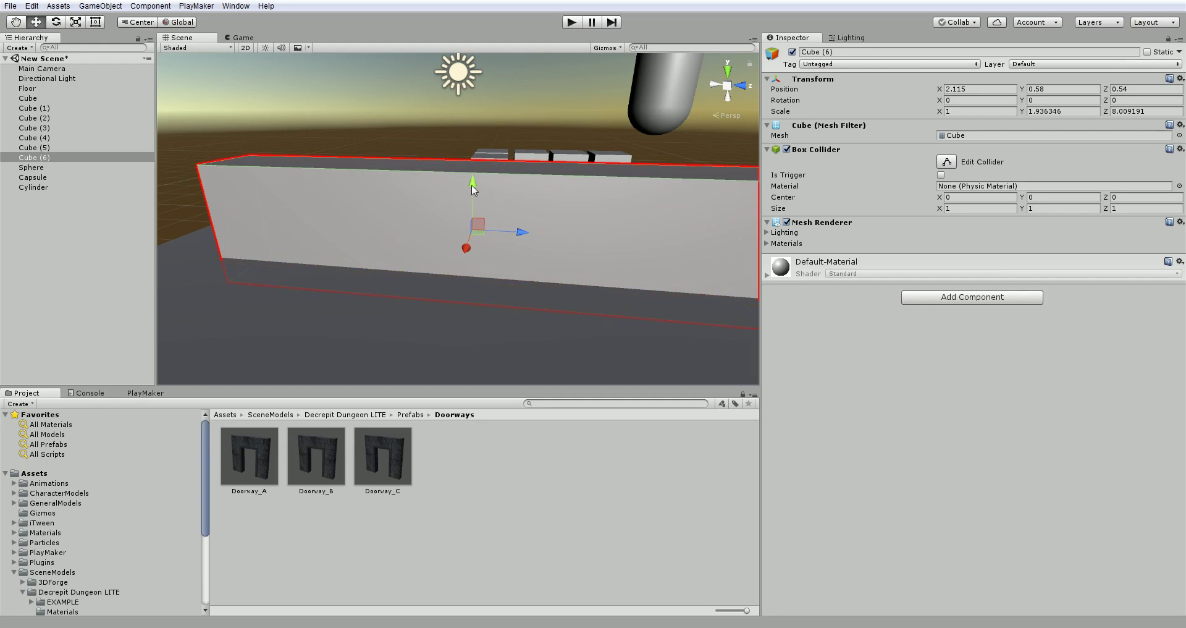
left_click_drag(472, 184, 472, 158)
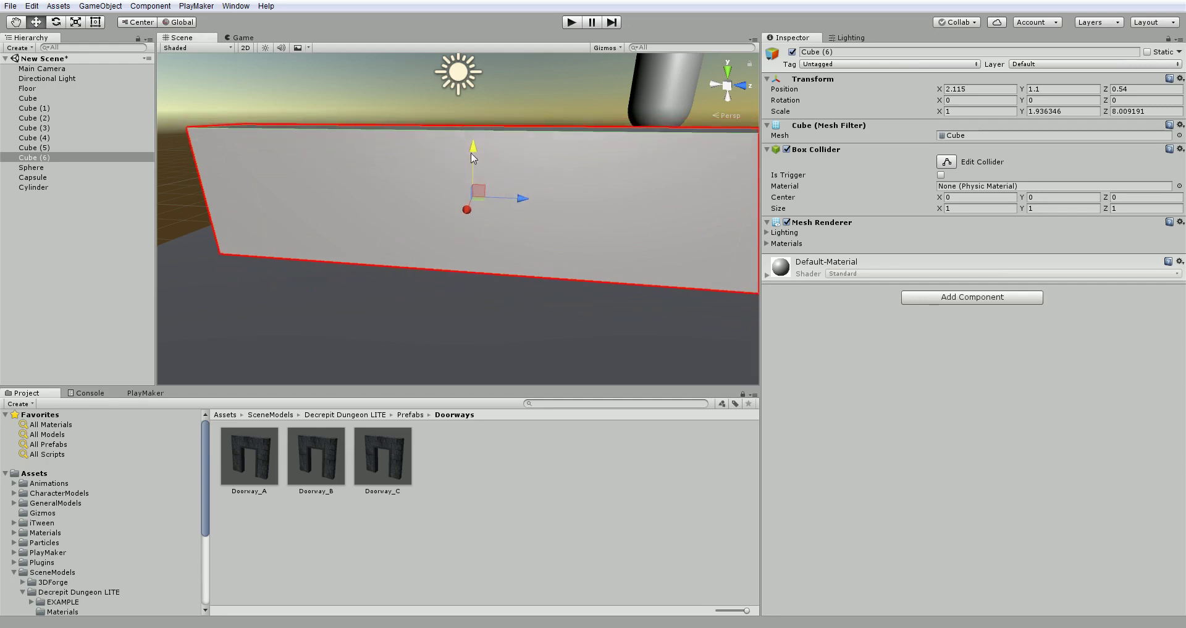
scroll(495, 272, "down", 3)
left_click_drag(495, 272, 517, 197, "alt")
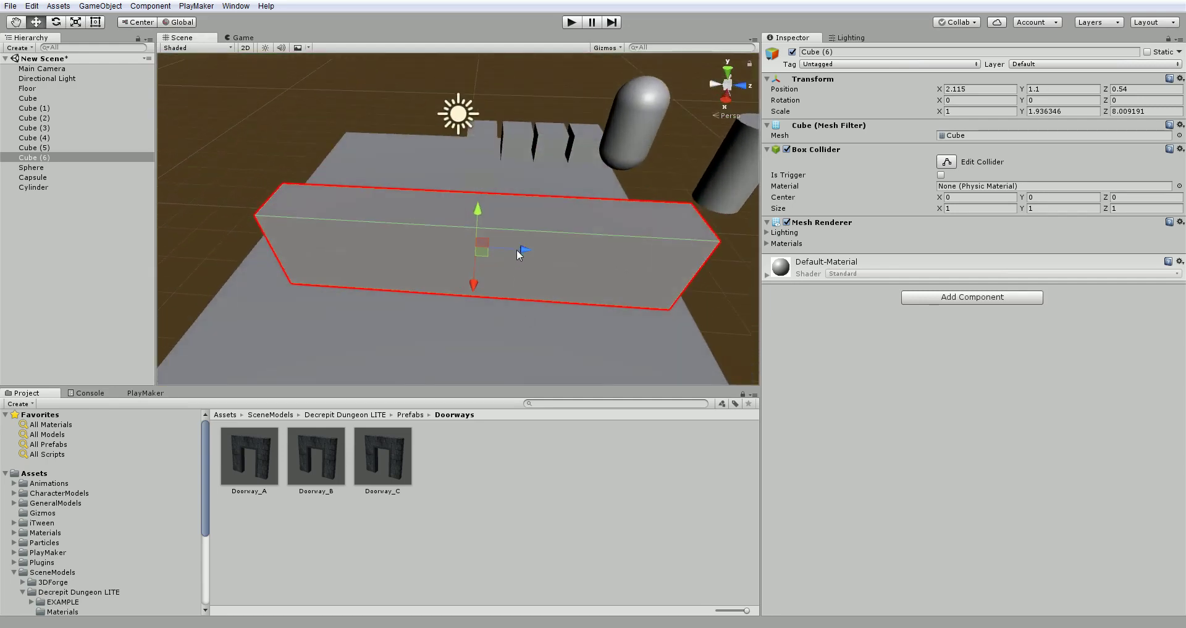
scroll(434, 338, "down", 2)
left_click(483, 164)
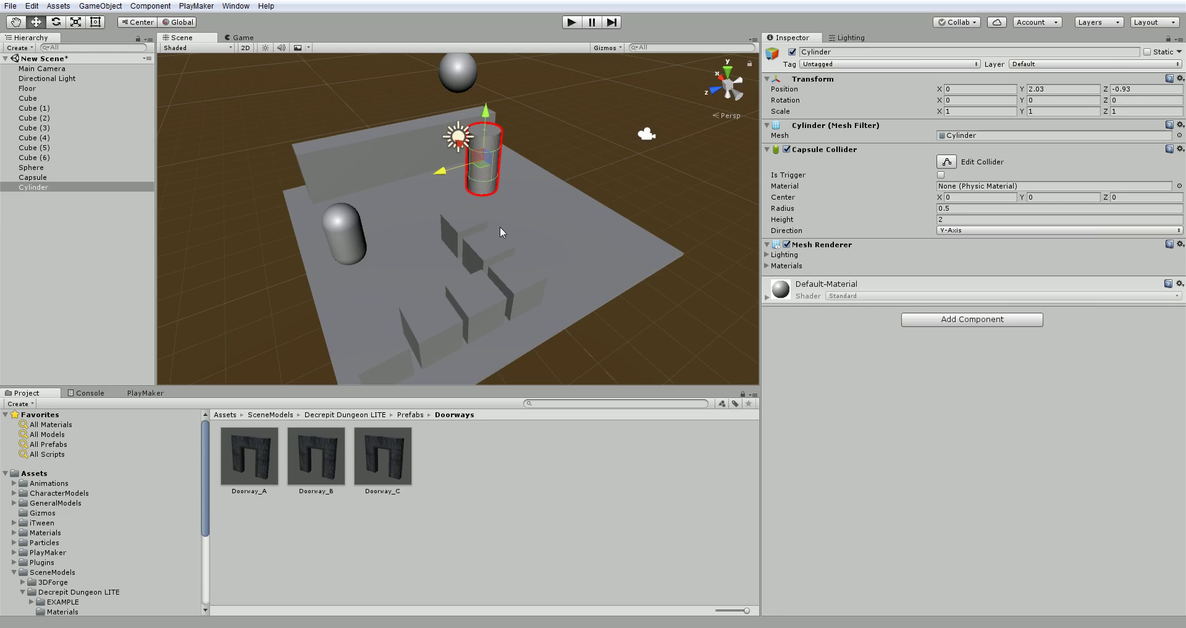
- Raise Cube (5) to height 1.62 above the floor
left_click_drag(476, 232, 522, 236, "alt")
left_click(68, 150)
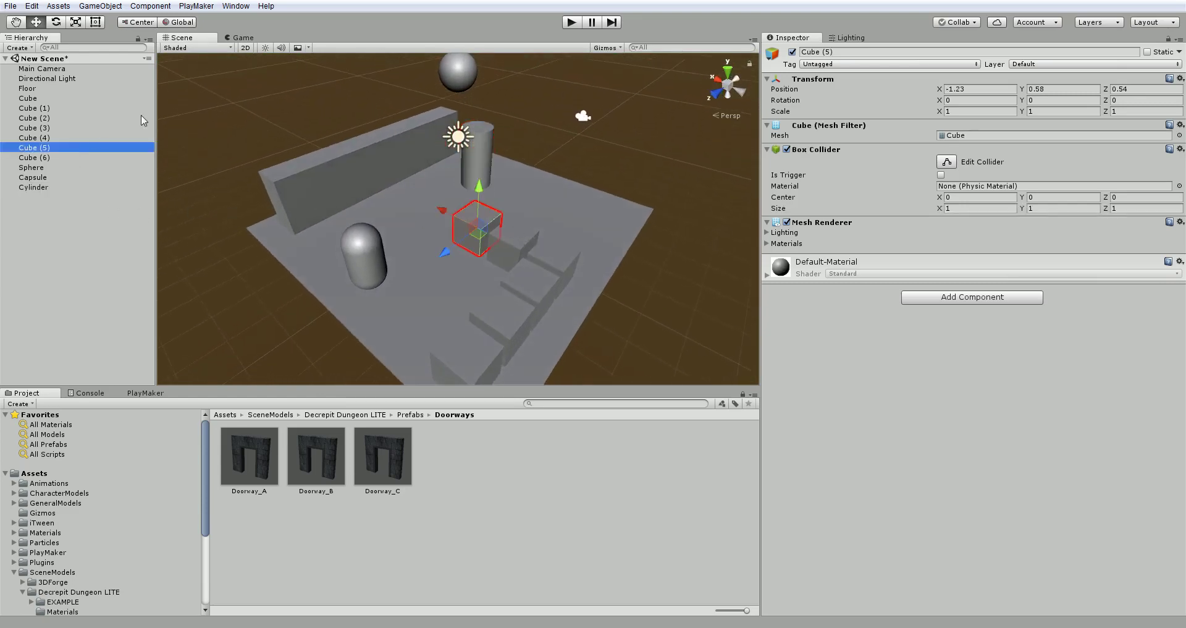
left_click_drag(476, 207, 580, 219, "alt")
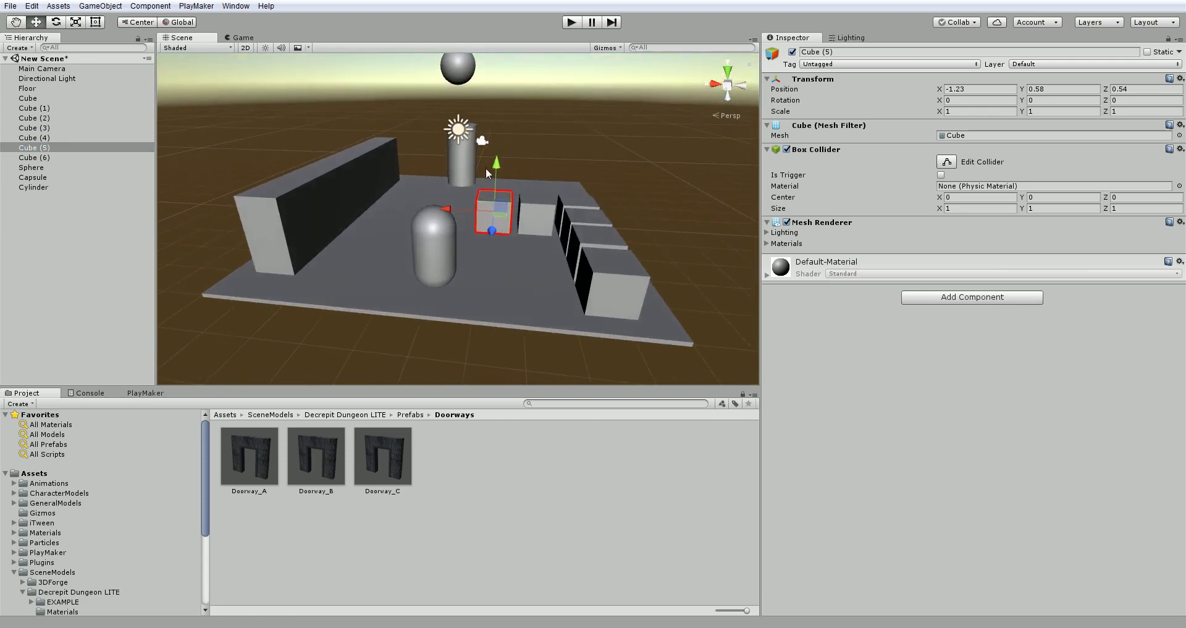
left_click_drag(494, 173, 325, 314)
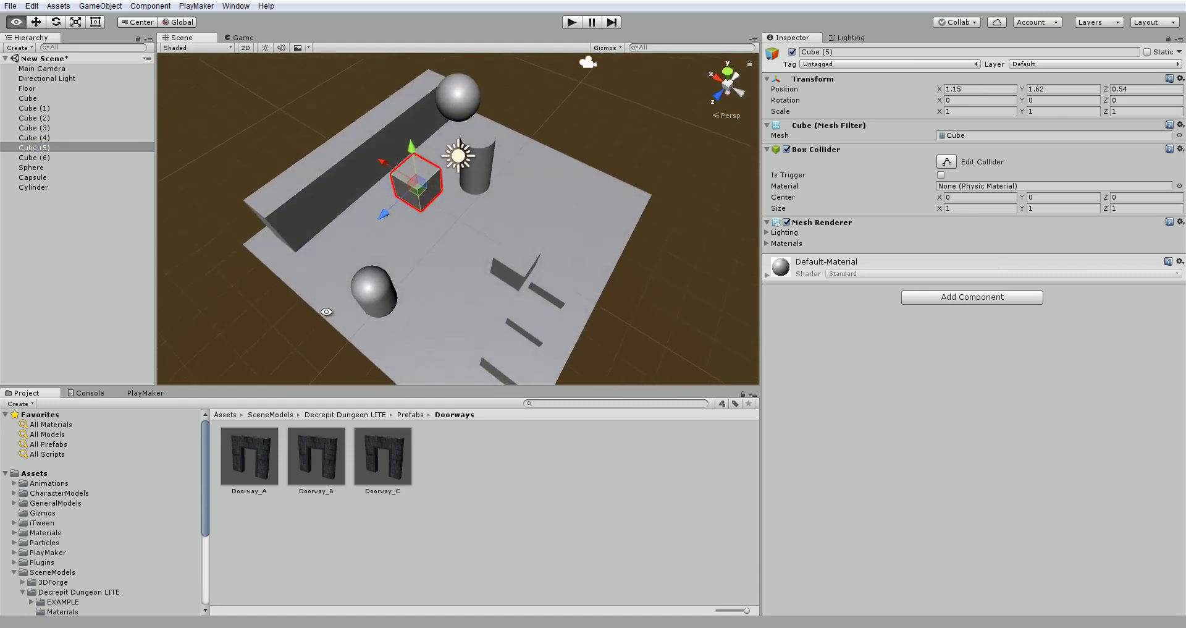
- Tilt Cube (5) with the Rotate tool to roughly 0.7, -24.5, -32.8
left_click(56, 23)
left_click_drag(378, 210, 396, 187, "alt")
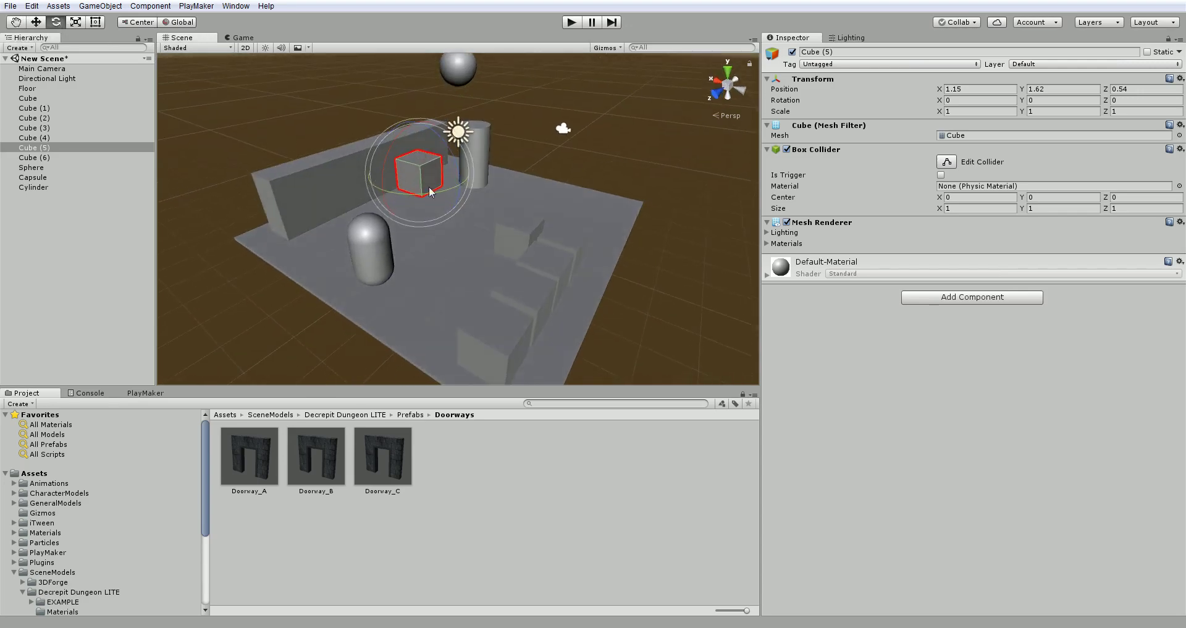
left_click_drag(416, 190, 425, 190, "alt")
left_click_drag(405, 124, 371, 217)
left_click_drag(415, 129, 428, 294)
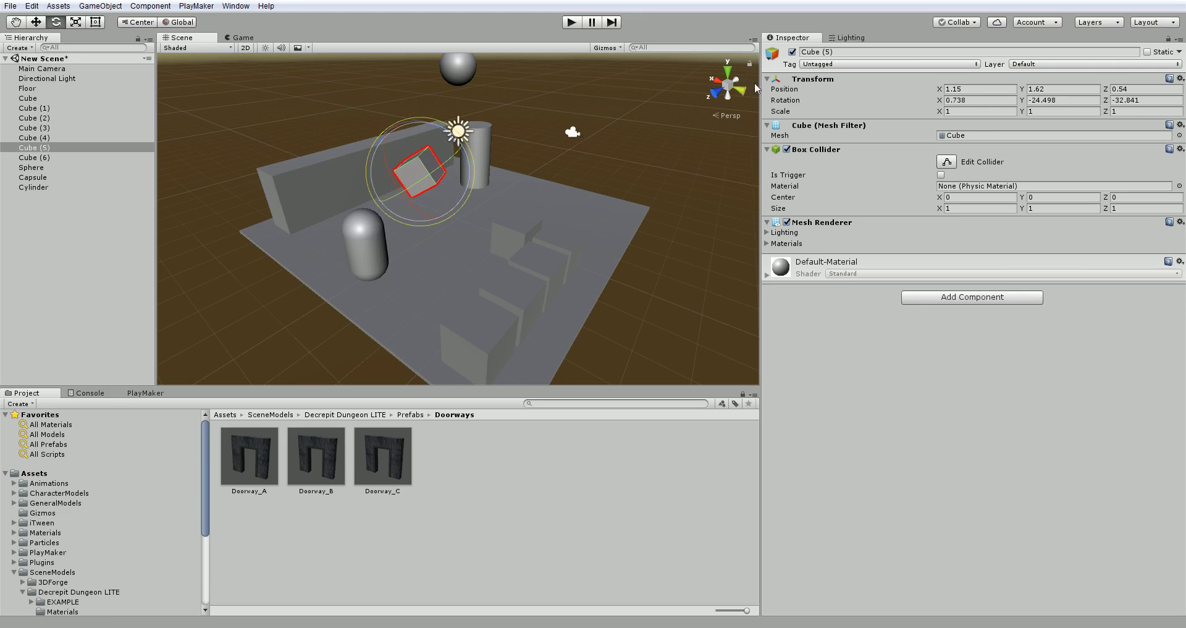
left_click(982, 100)
- Reset Cube (5)'s rotation values to zero
type("0")
key("Tab")
type("0")
key("Tab")
type("0")
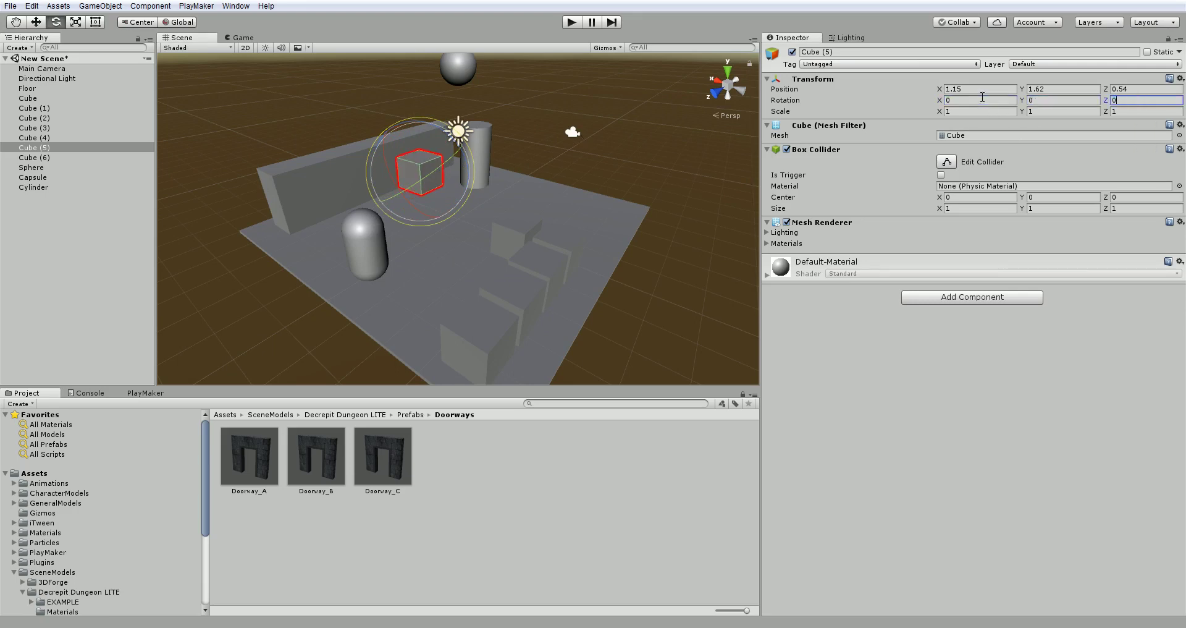
key("Return")
left_click(36, 22)
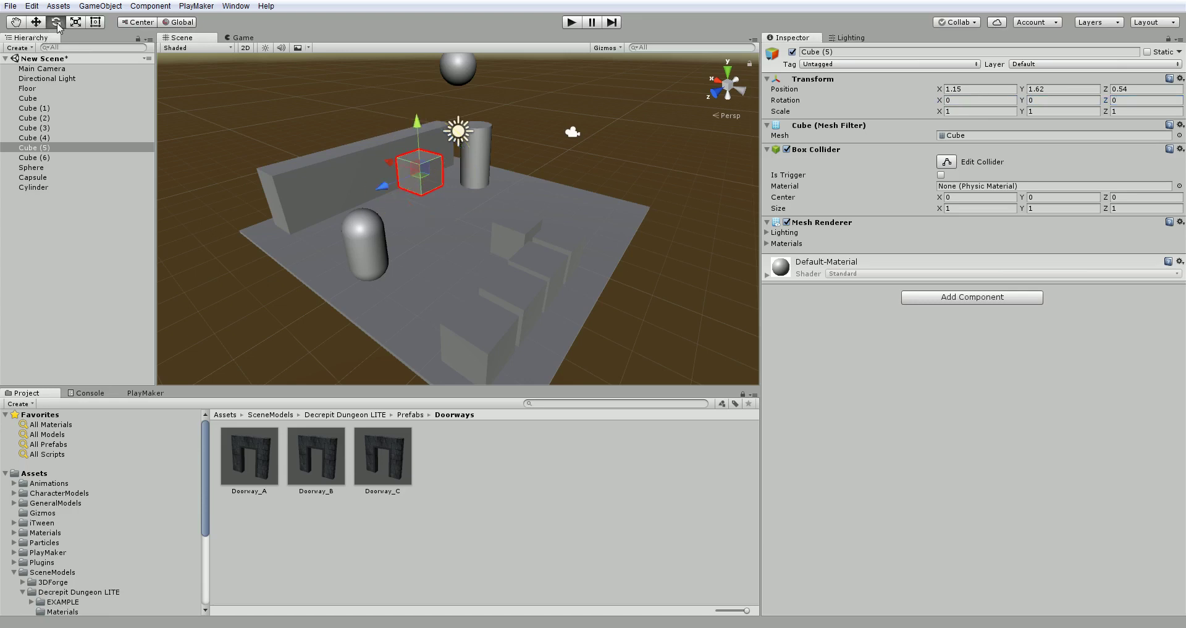
left_click(56, 21)
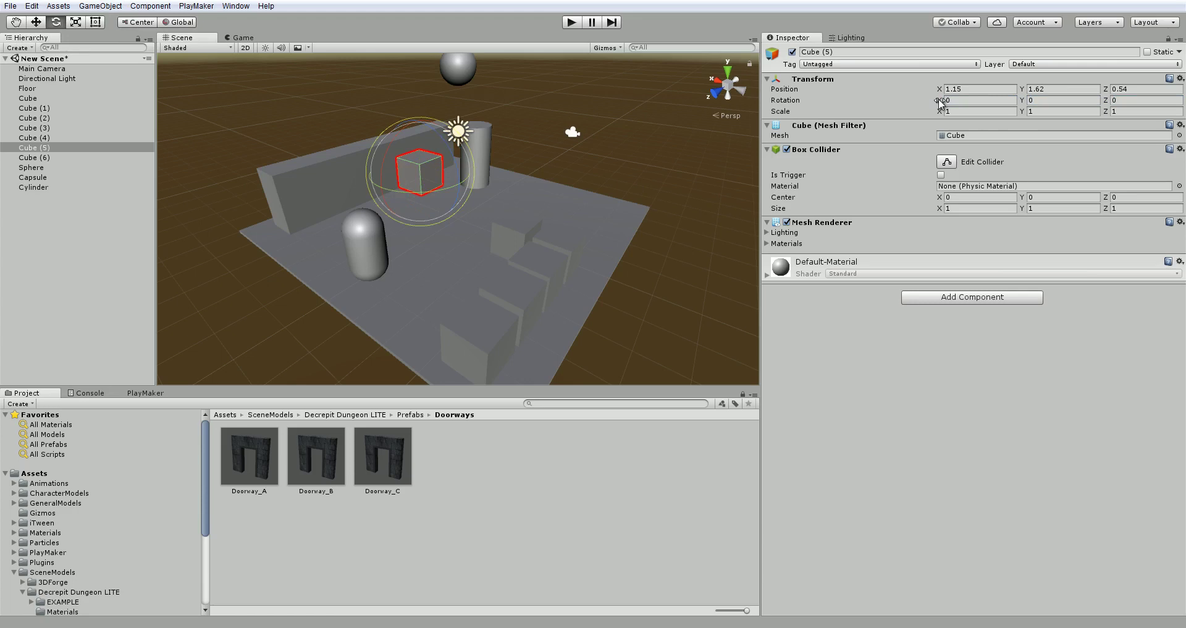
- Rotate Cube (5) to 123.15, 47.76, 0 and move it to -0.78, 1.87, 1.46
left_click(957, 97)
key("BackSpace")
key("BackSpace")
type("2.98")
left_click_drag(1010, 111, 1068, 62)
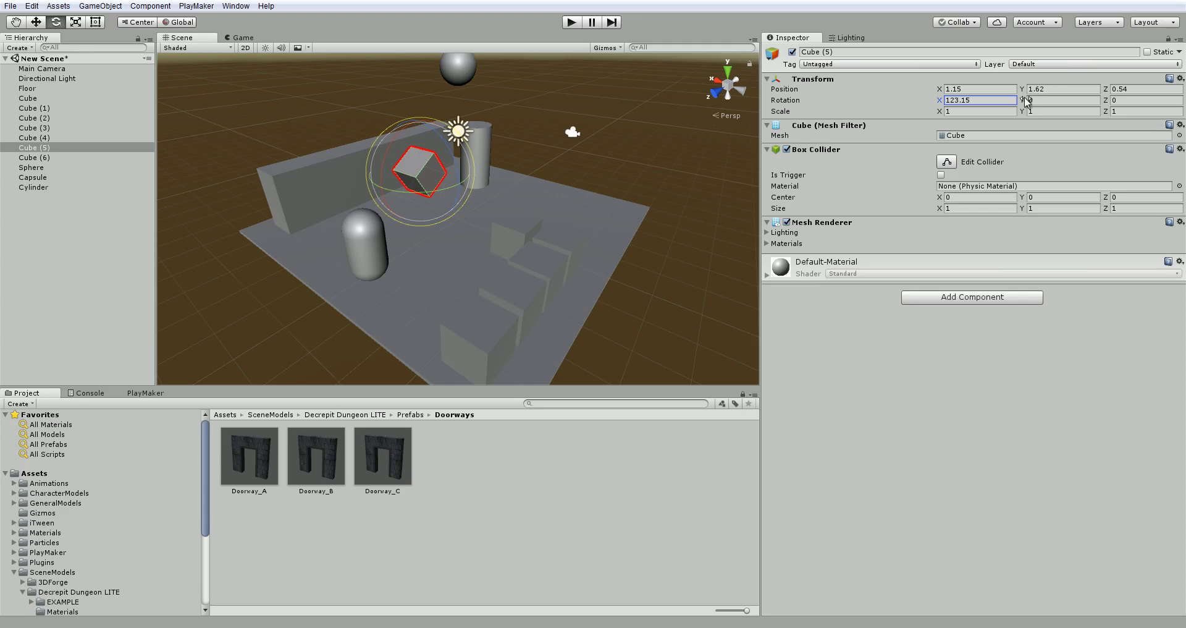
left_click_drag(1023, 99, 789, 395)
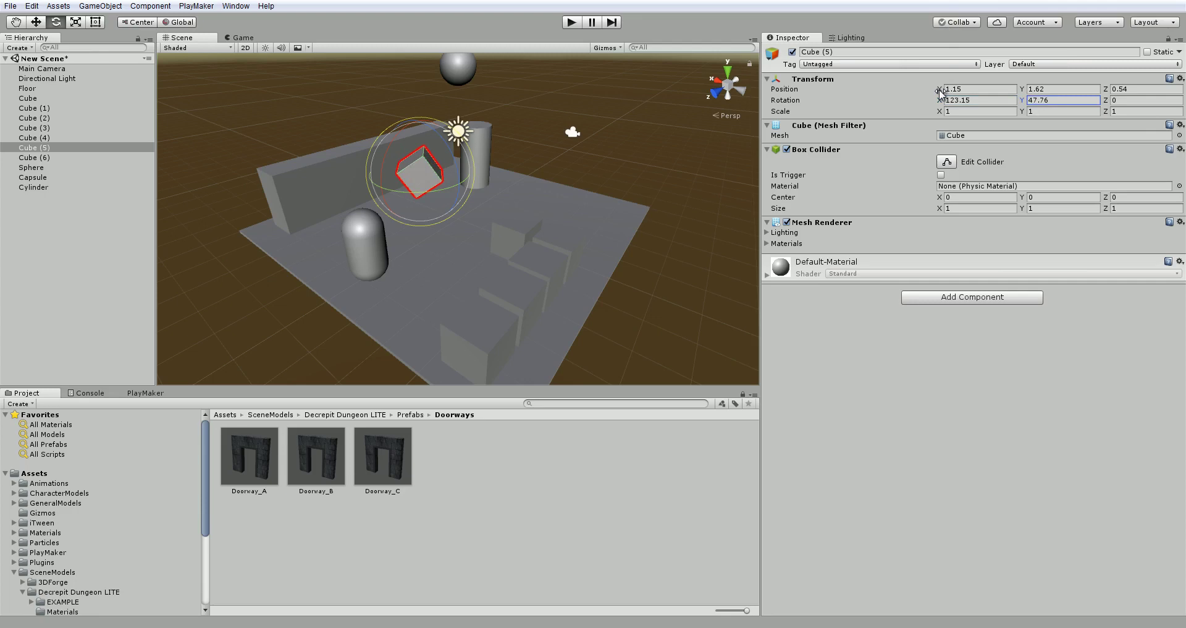
left_click_drag(940, 93, 915, 139)
left_click_drag(1025, 93, 1117, 129)
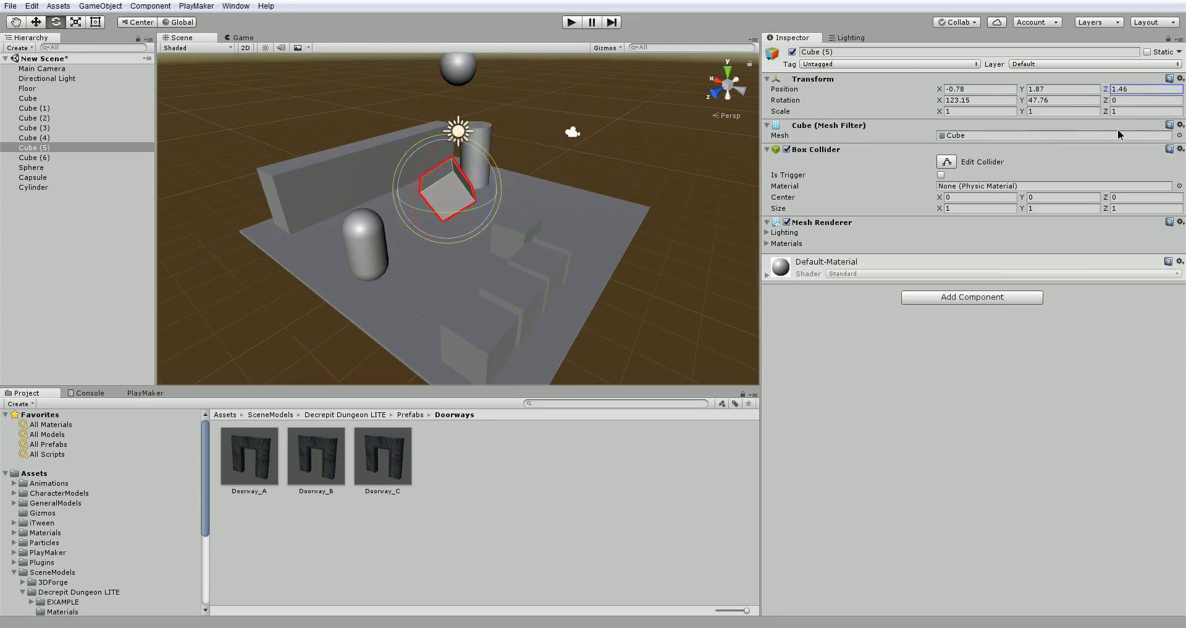
mouse_move(577, 228)
left_mouse_down("alt")
mouse_move(655, 230)
mouse_move(576, 228)
left_mouse_up("alt")
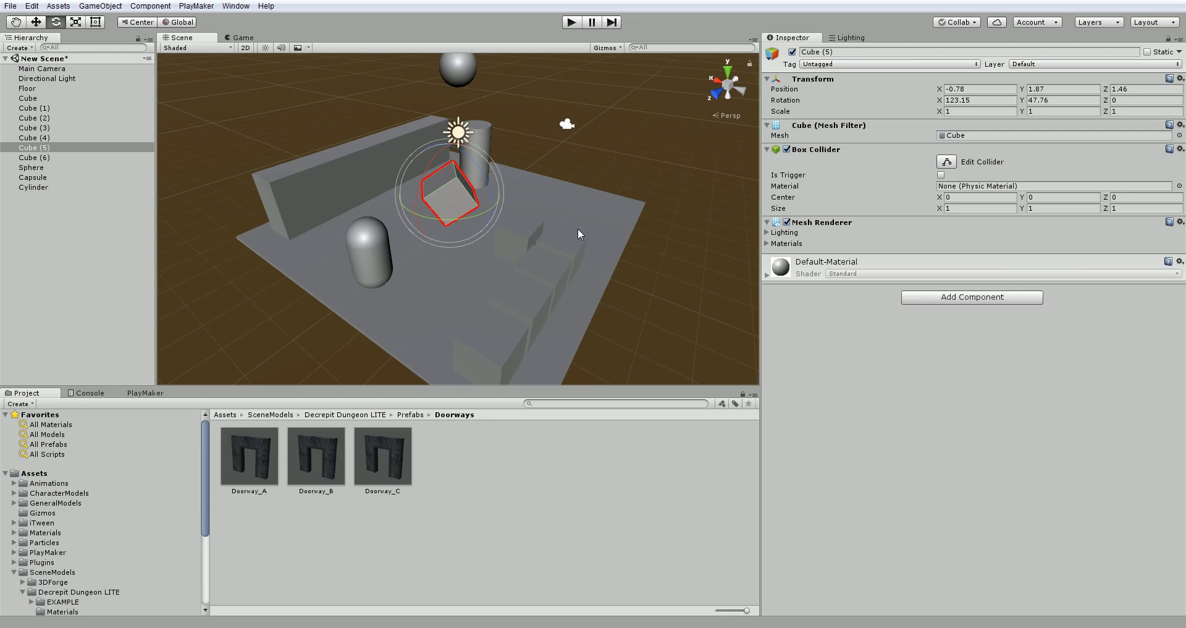
- Delete the tilted Cube (5), the Sphere, Cube and Cube (1)
key("Delete")
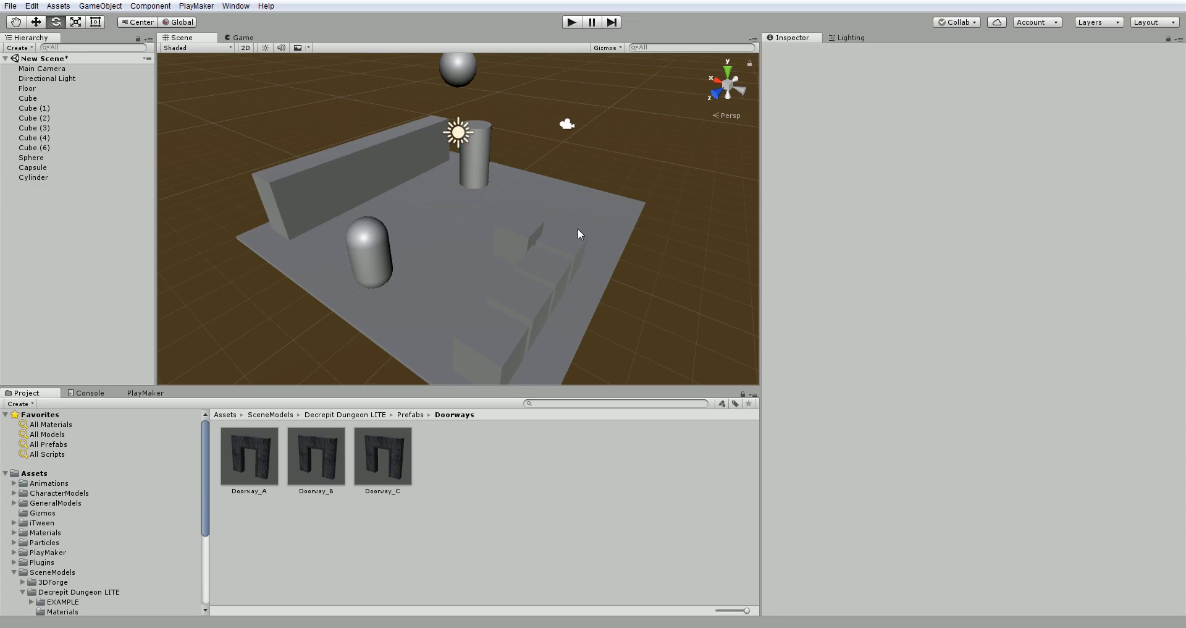
scroll(457, 104, "down", 3)
left_click(458, 104)
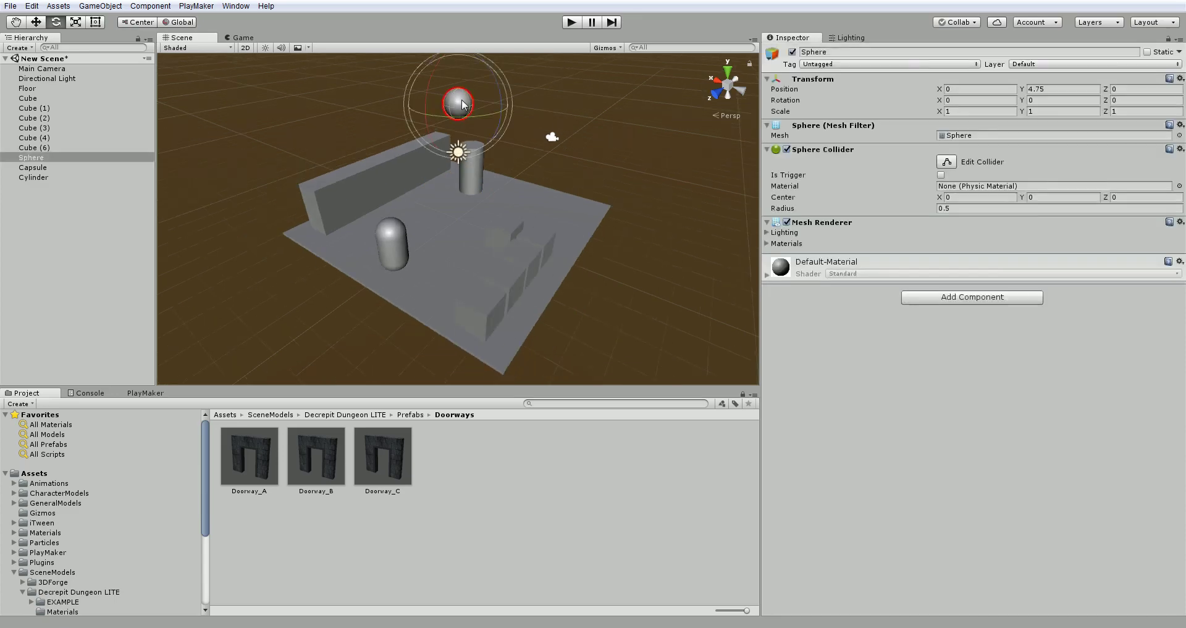
key("Delete")
left_click_drag(483, 210, 388, 207, "alt")
left_click(388, 269)
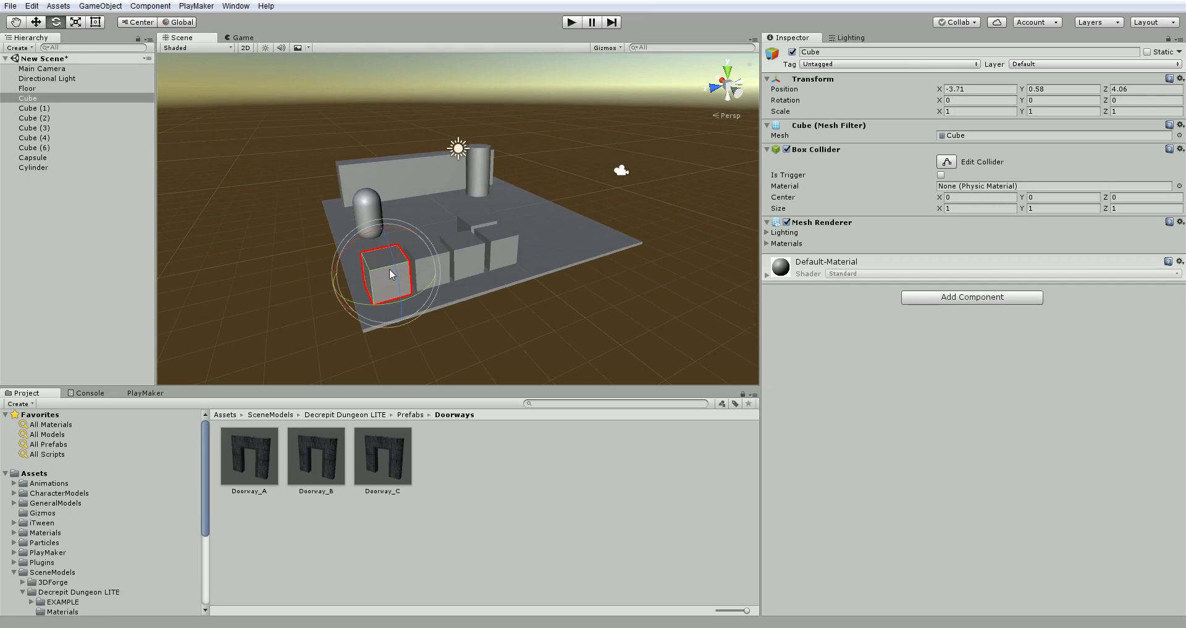
key("Delete")
left_click(428, 265)
key("Delete")
- Delete the remaining blocks, the Cylinder and the wall Cube (6), leaving only the Floor
left_click(461, 260)
key("Delete")
left_click(497, 250)
key("Delete")
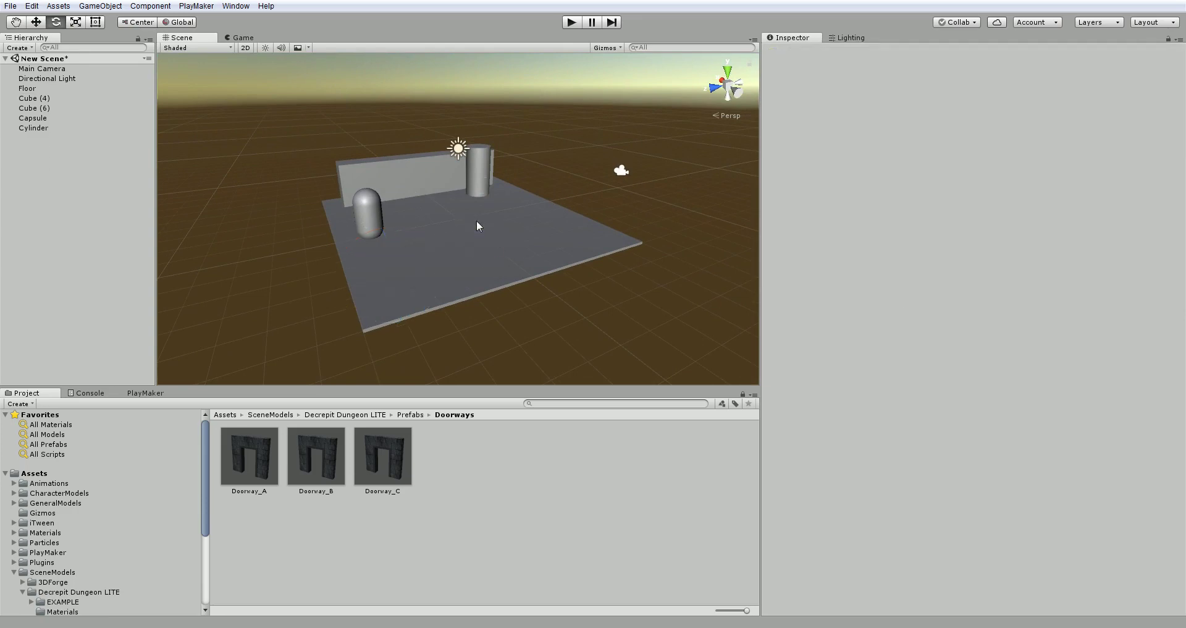
left_click(476, 220)
key("Delete")
left_click(376, 215)
key("Delete")
left_click(481, 168)
key("Delete")
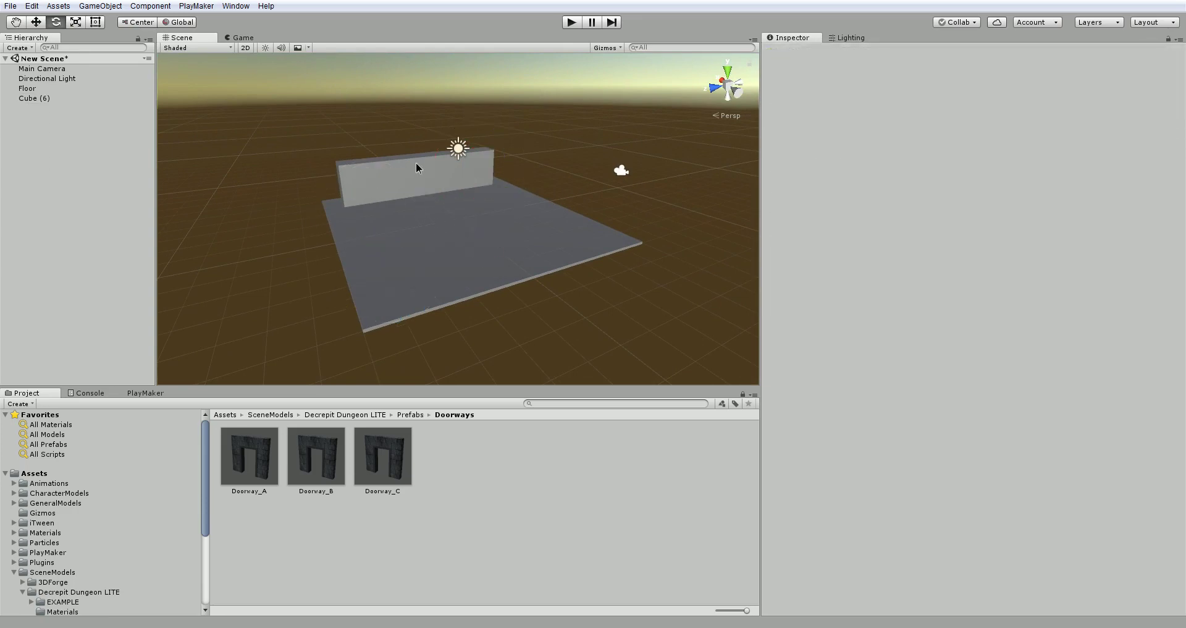
left_click(416, 162)
key("Delete")
- Set the Move X and Move Z snap increments to 1 in Snap Settings
left_click(70, 7)
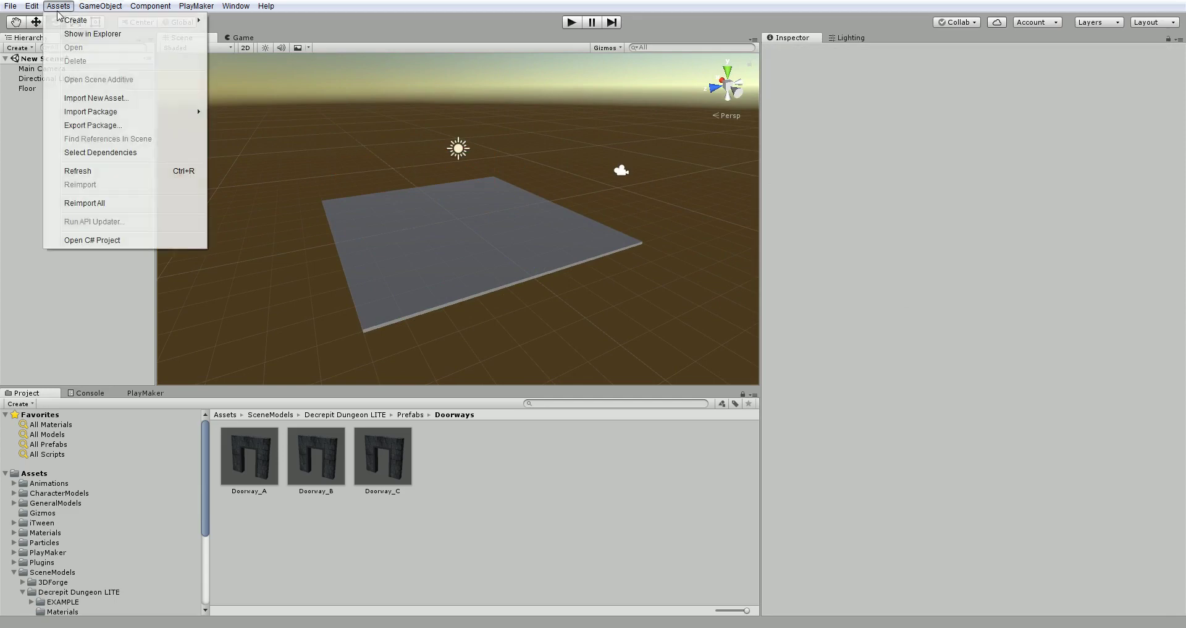
mouse_move(90, 9)
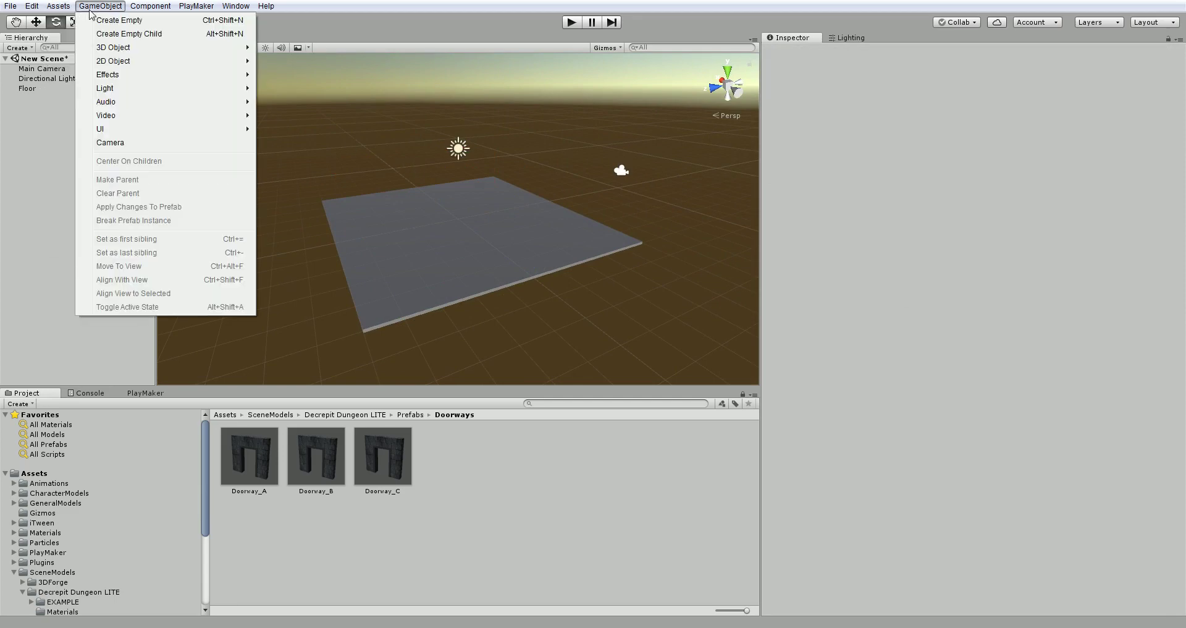
mouse_move(37, 9)
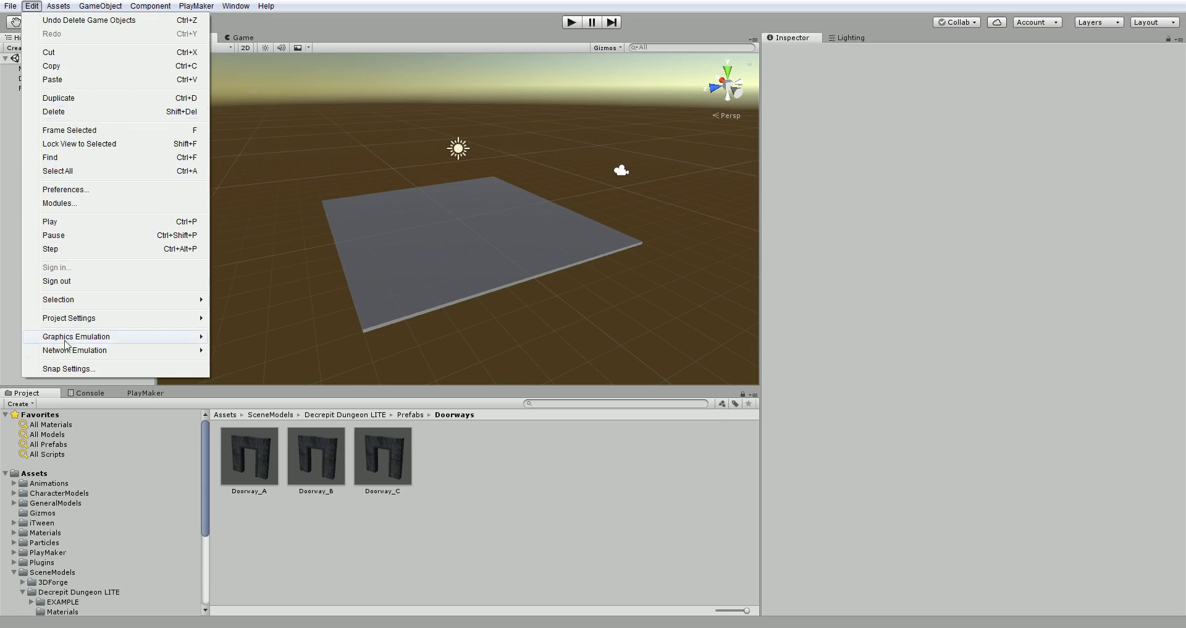
left_click(70, 369)
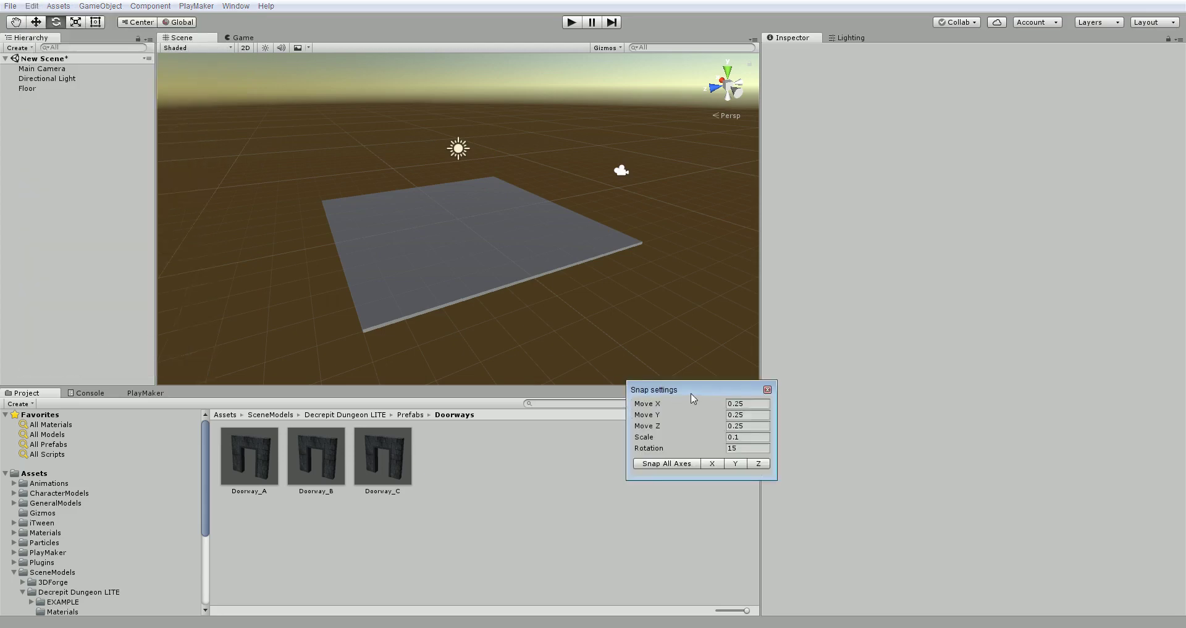
left_click_drag(691, 394, 657, 288)
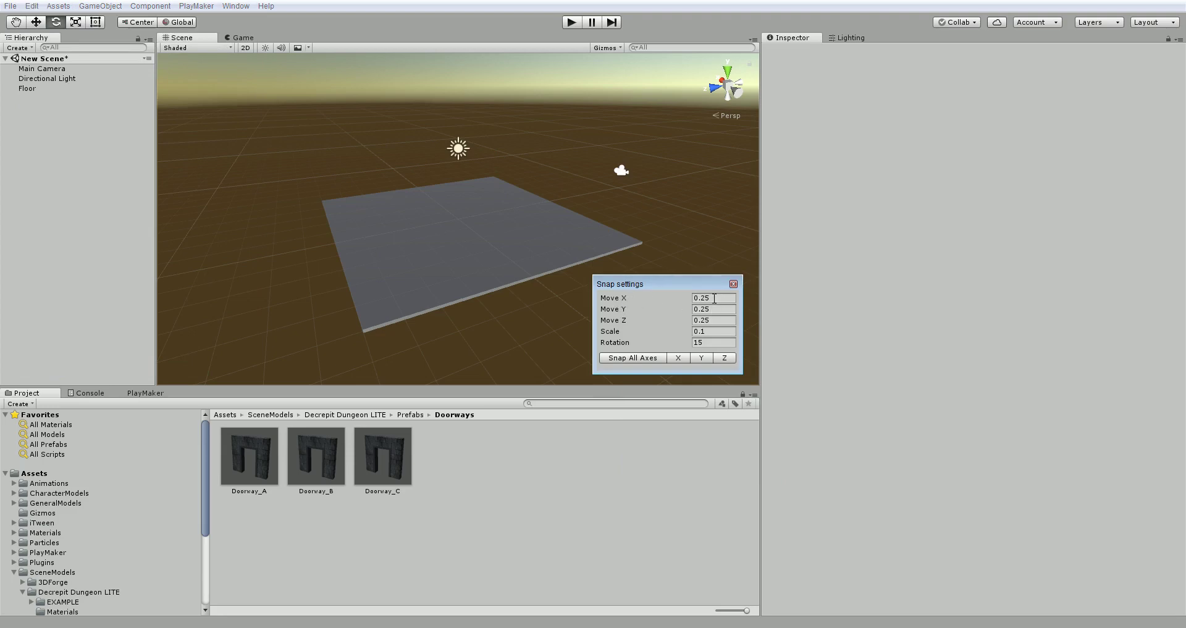
left_click(714, 298)
type("1")
left_click(719, 320)
type("1")
left_click(733, 283)
- Add a Cube at the floor's centre, raise it to Y 0.88, and duplicate it as Cube (1)
scroll(462, 266, "up", 5)
left_click_drag(471, 260, 562, 337, "alt")
right_click(44, 128)
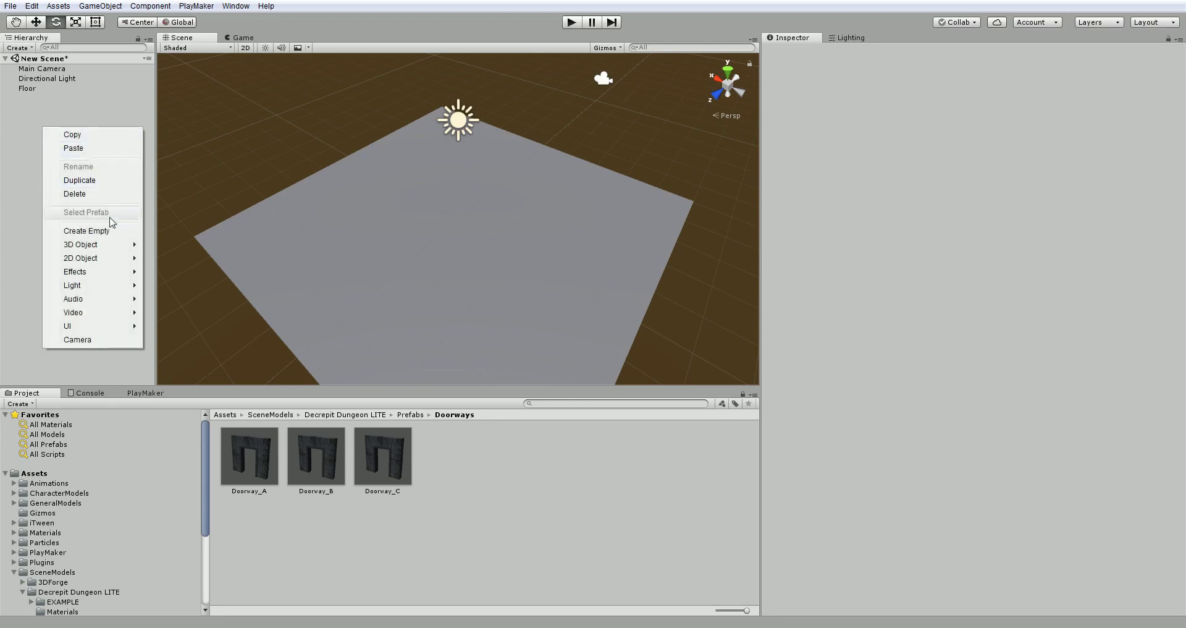
mouse_move(113, 245)
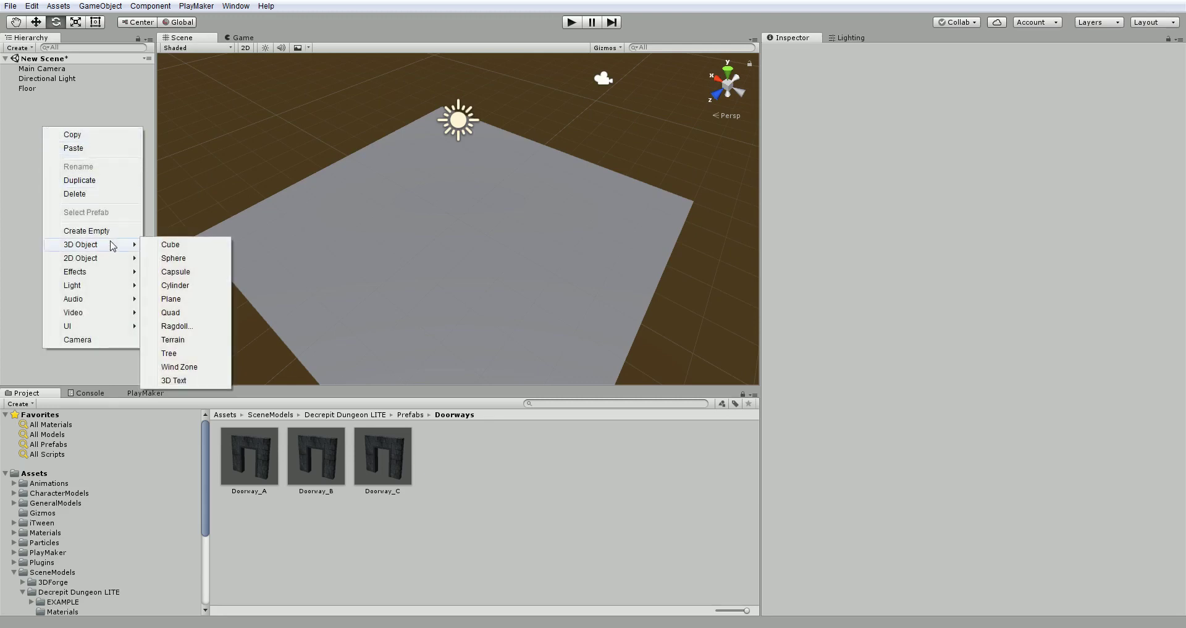
left_click(168, 244)
left_click(1064, 598)
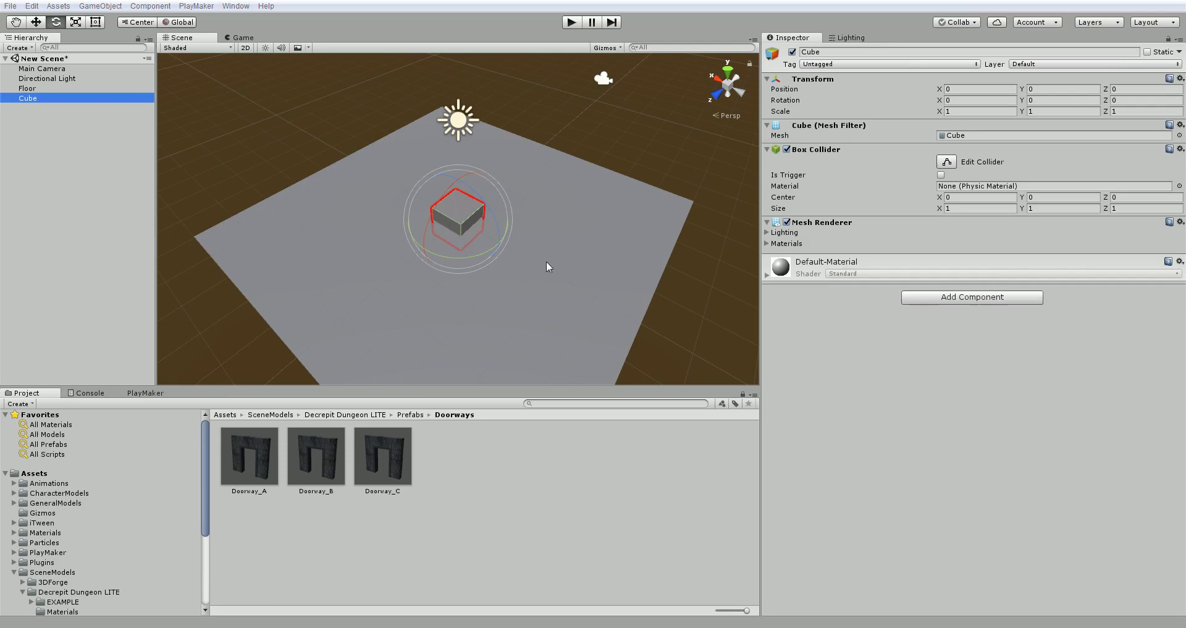
left_click(36, 22)
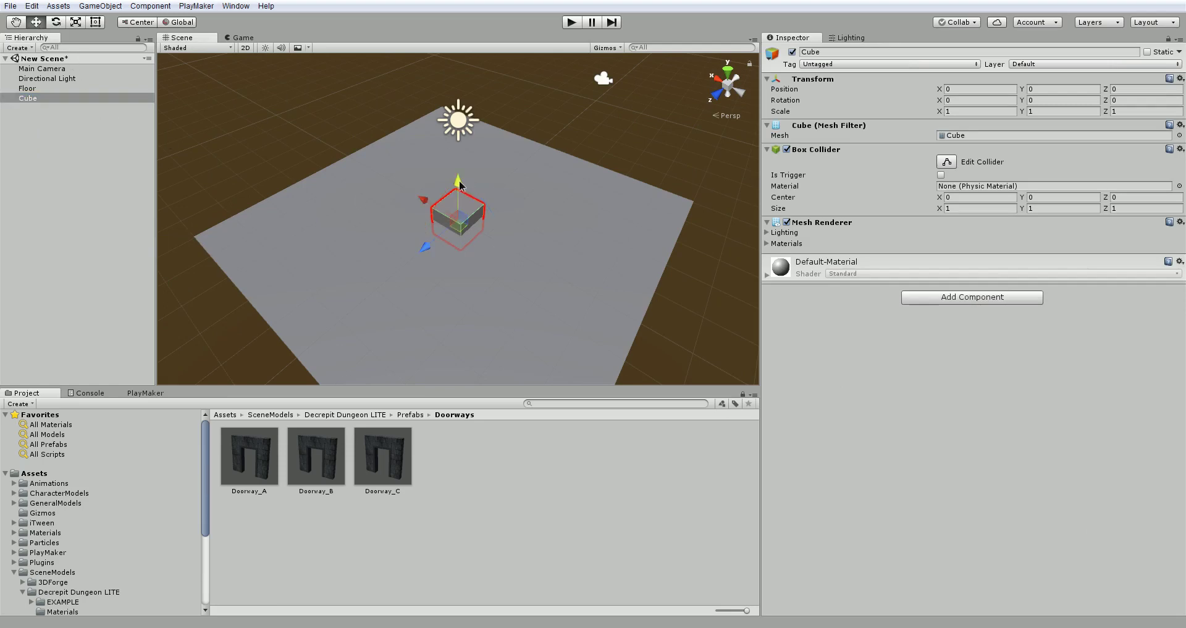
left_click_drag(458, 184, 459, 164)
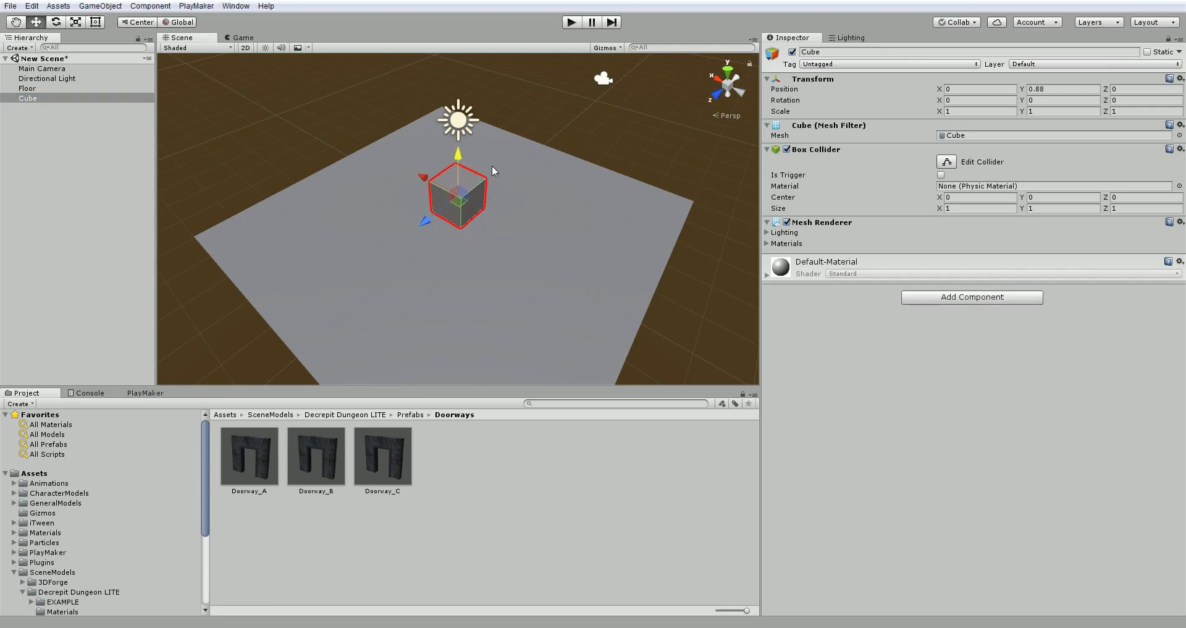
key("ctrl+d")
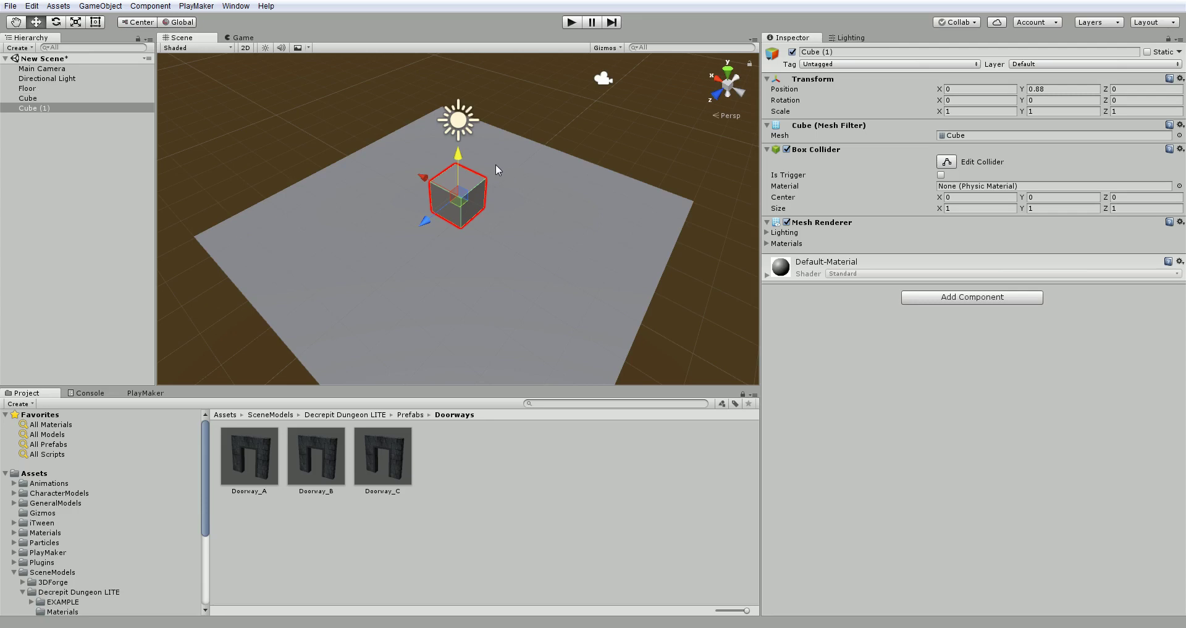
- Snap Cube (1) flush beside the original cube in one-unit steps
scroll(503, 235, "up", 2)
scroll(503, 235, "up", 2)
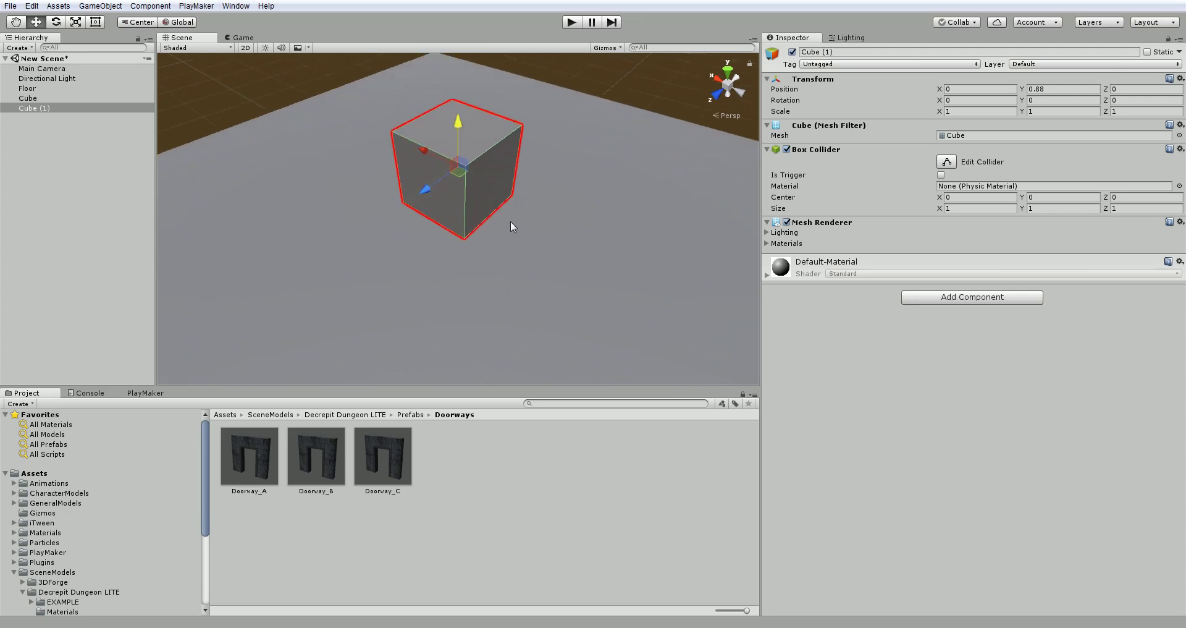
left_click_drag(510, 220, 438, 133, "alt")
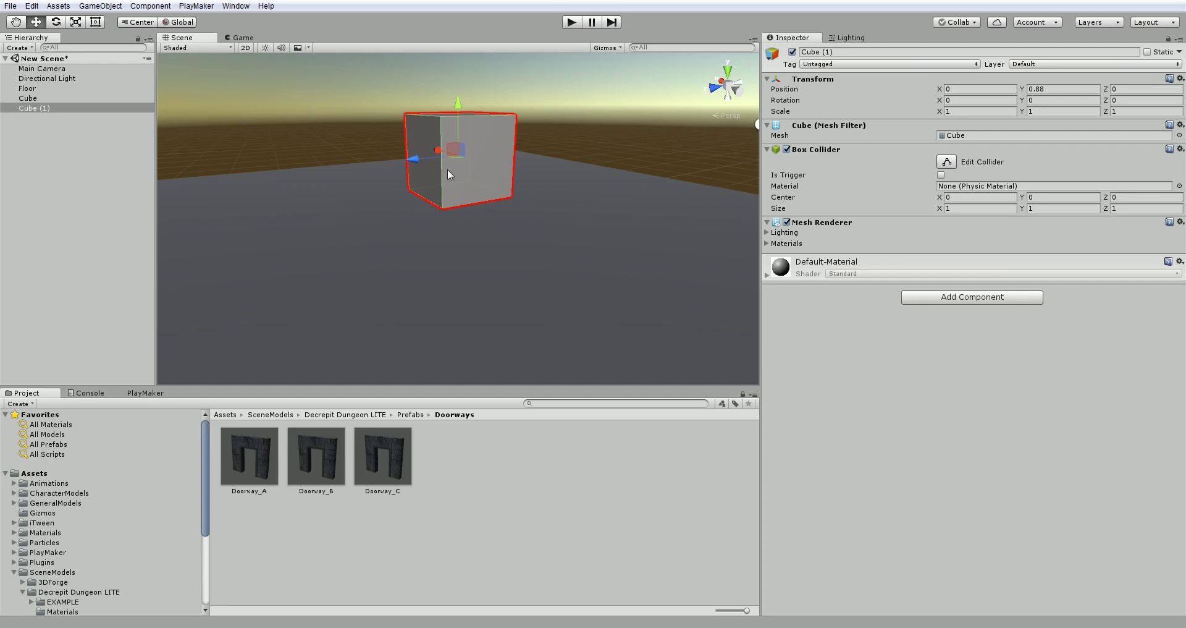
left_click_drag(414, 162, 552, 166)
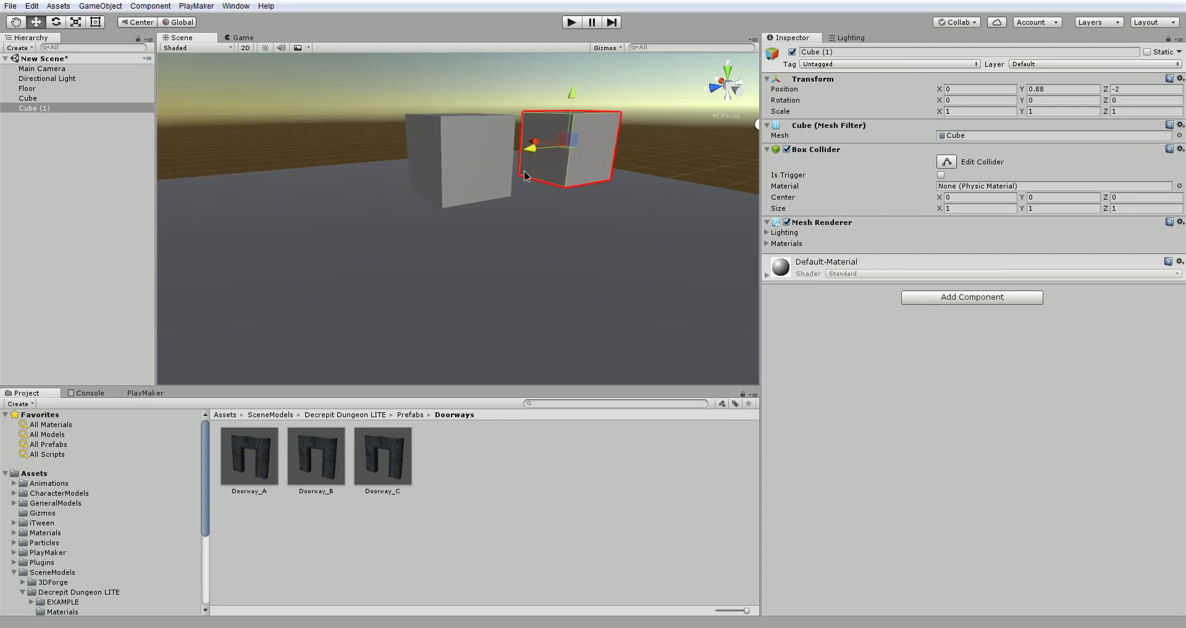
key("ctrl+z")
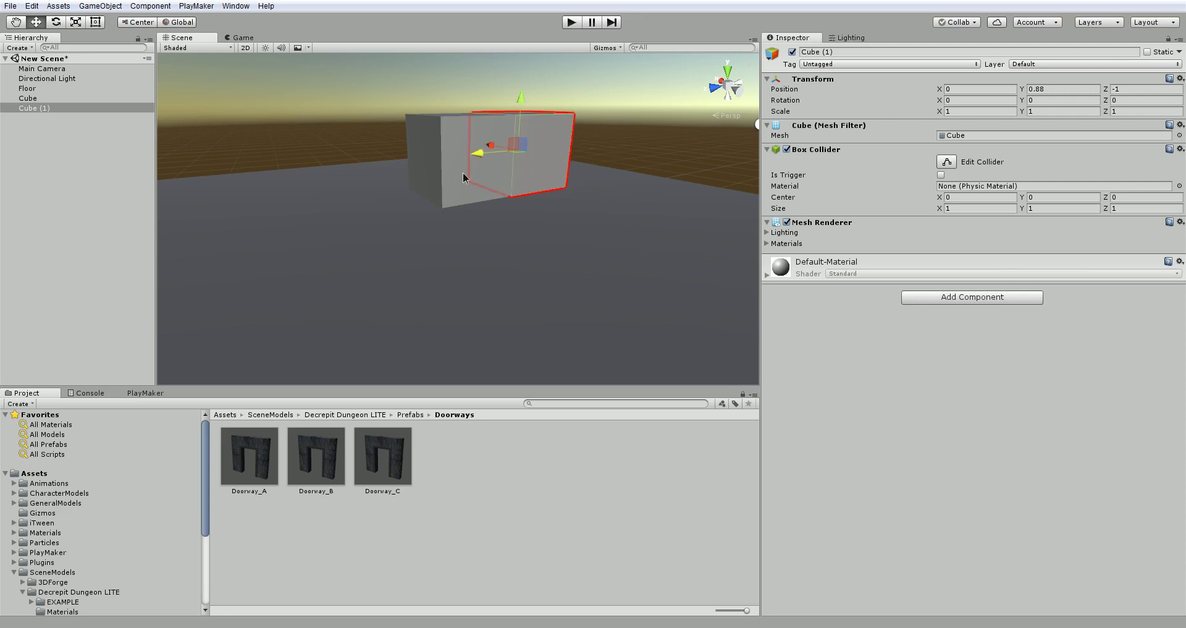
key("ctrl+z")
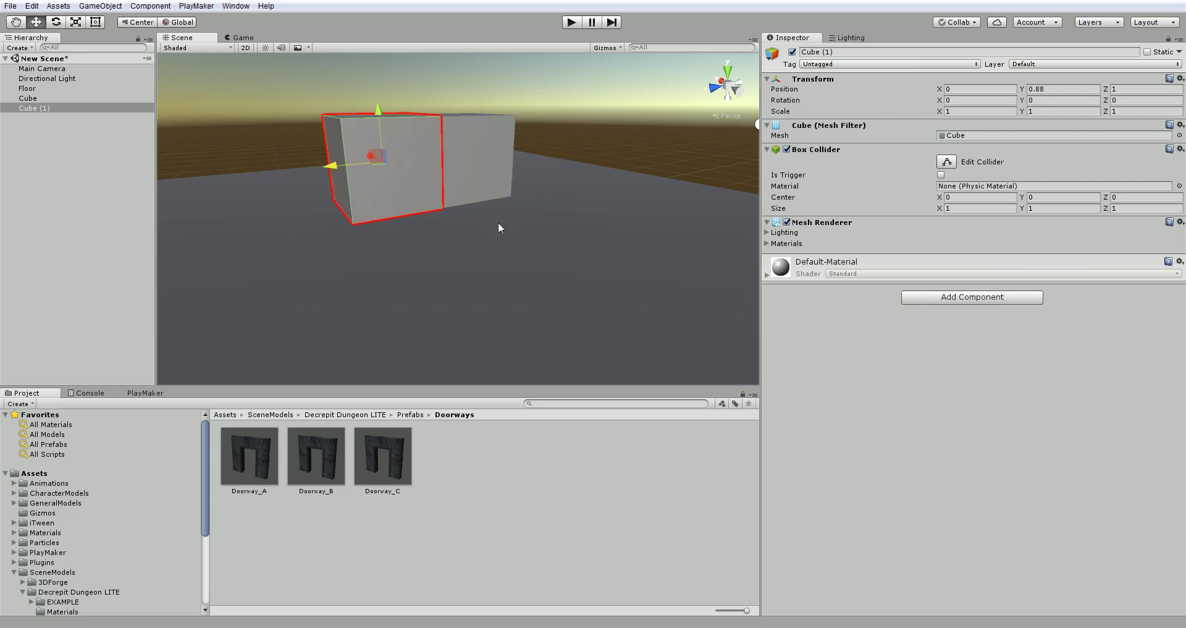
left_click_drag(498, 221, 459, 220, "alt")
left_click(556, 144)
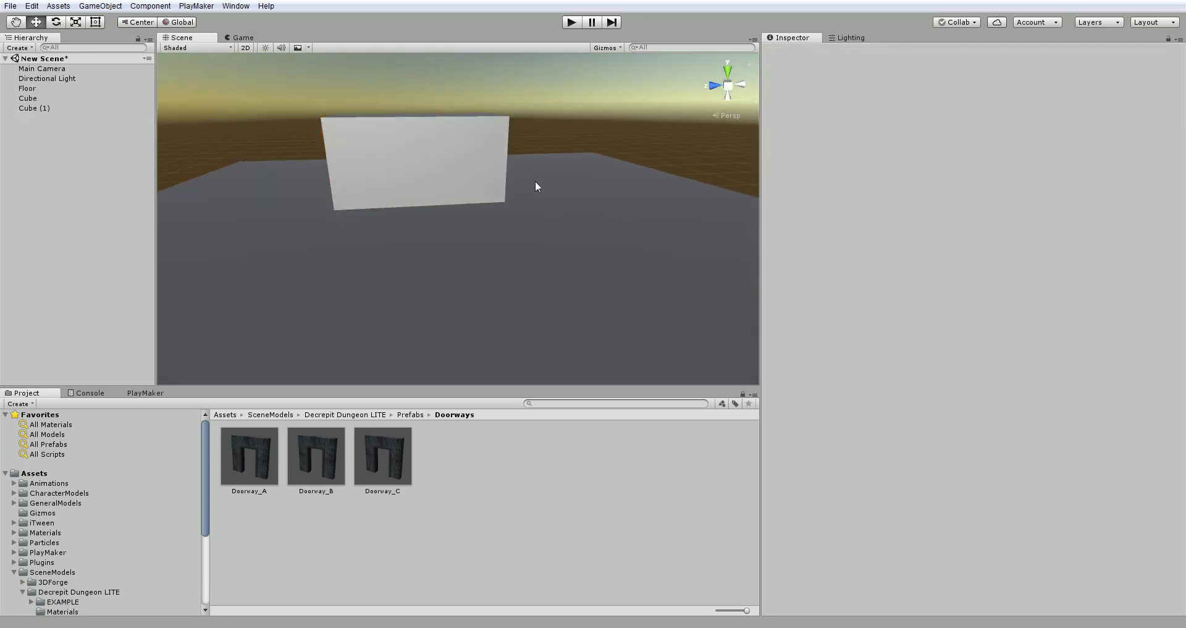
left_click_drag(535, 180, 564, 212, "alt")
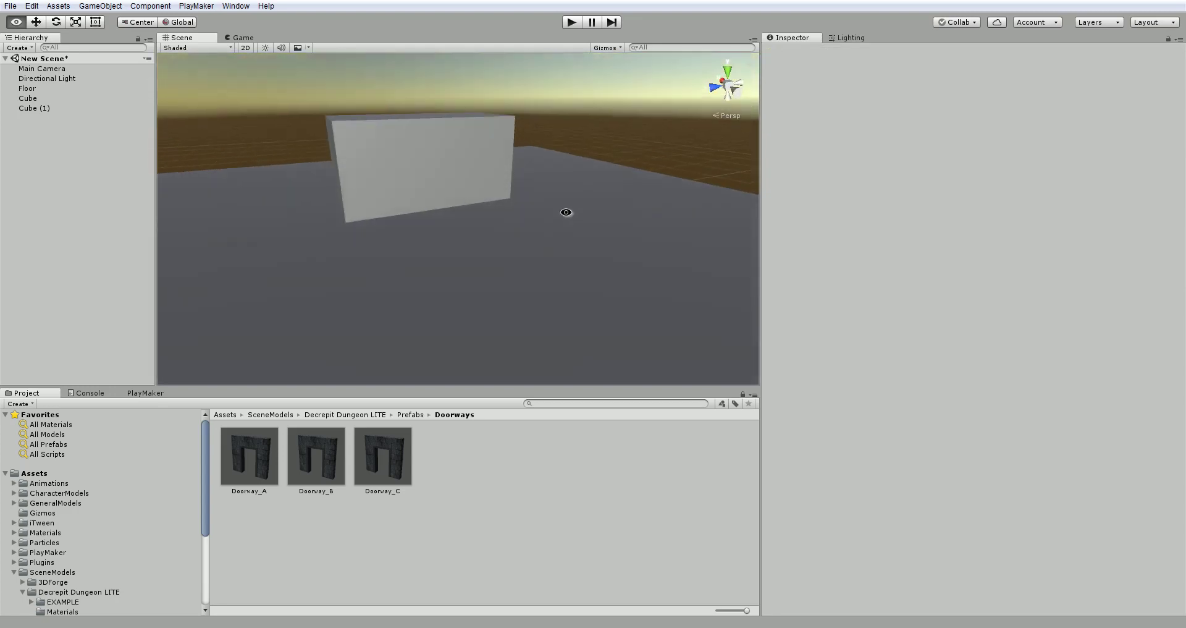
- Duplicate into Cube (2) at 0, 0.88, 2 and Cube (3) at -1, 0.88, 2, forming an L
left_click(380, 165)
key("ctrl+d")
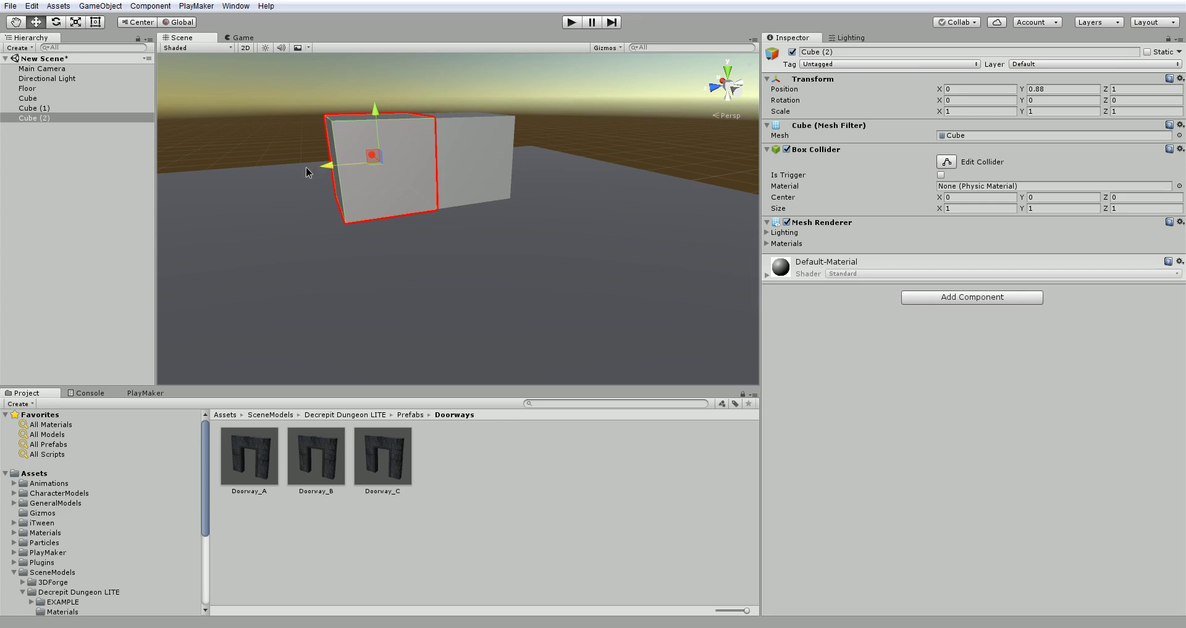
left_click_drag(307, 168, 516, 215)
key("ctrl+d")
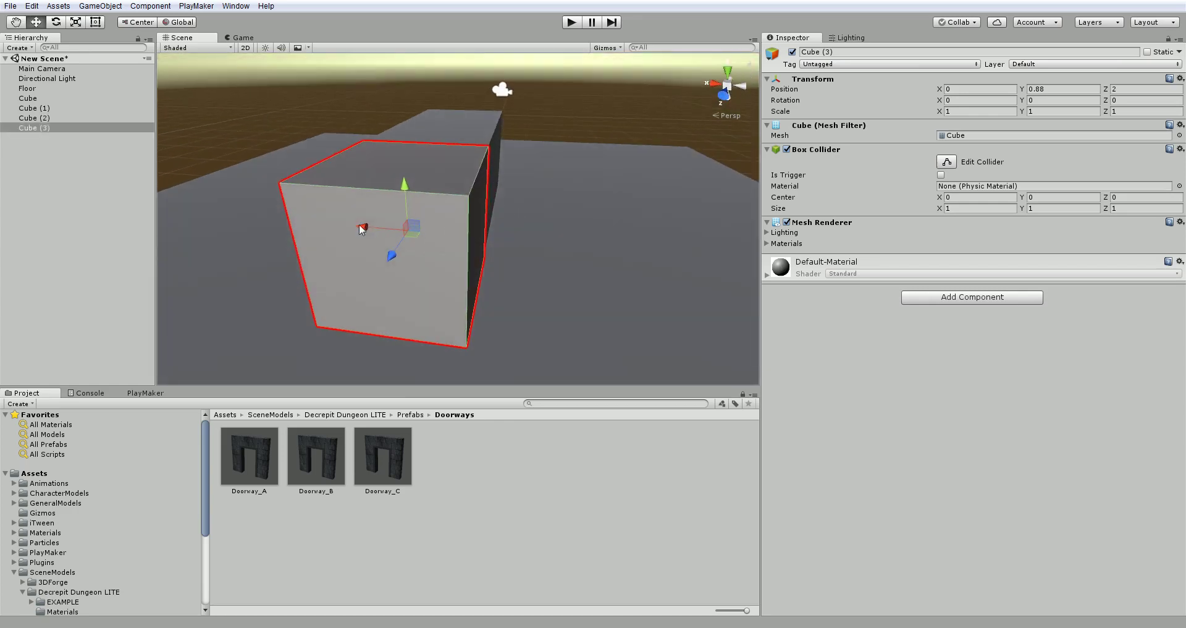
left_click_drag(382, 225, 621, 221)
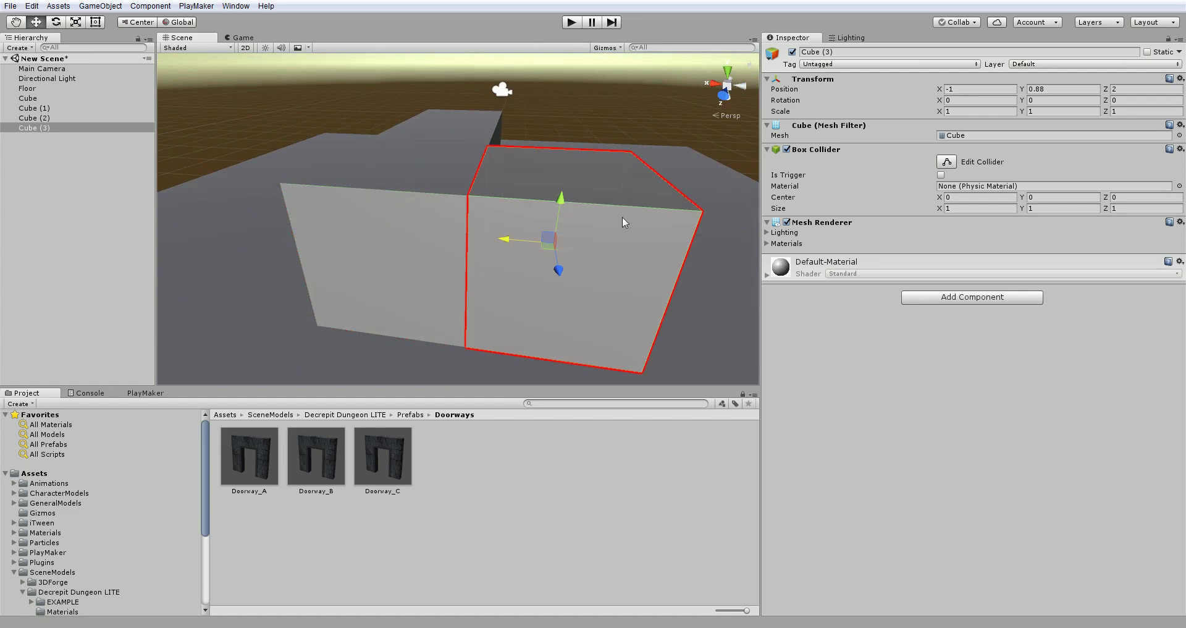
left_click(651, 127)
mouse_move(596, 154)
left_mouse_down("alt")
mouse_move(377, 300)
mouse_move(530, 222)
mouse_move(616, 147)
left_mouse_up("alt")
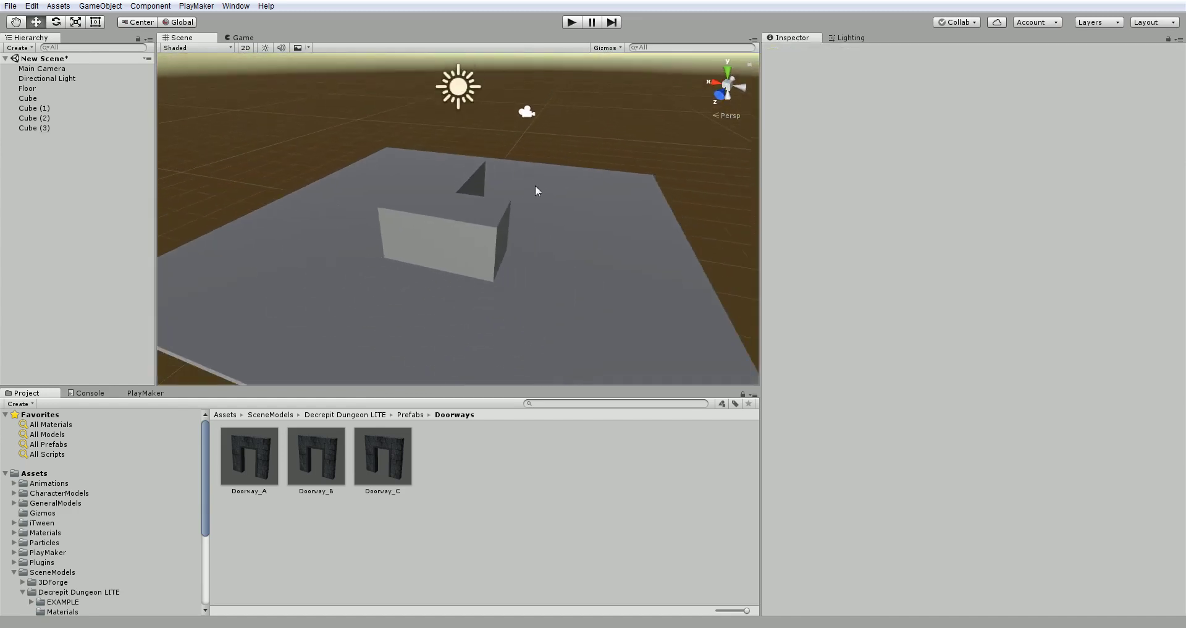
left_click_drag(535, 190, 556, 217, "alt")
left_click(426, 213)
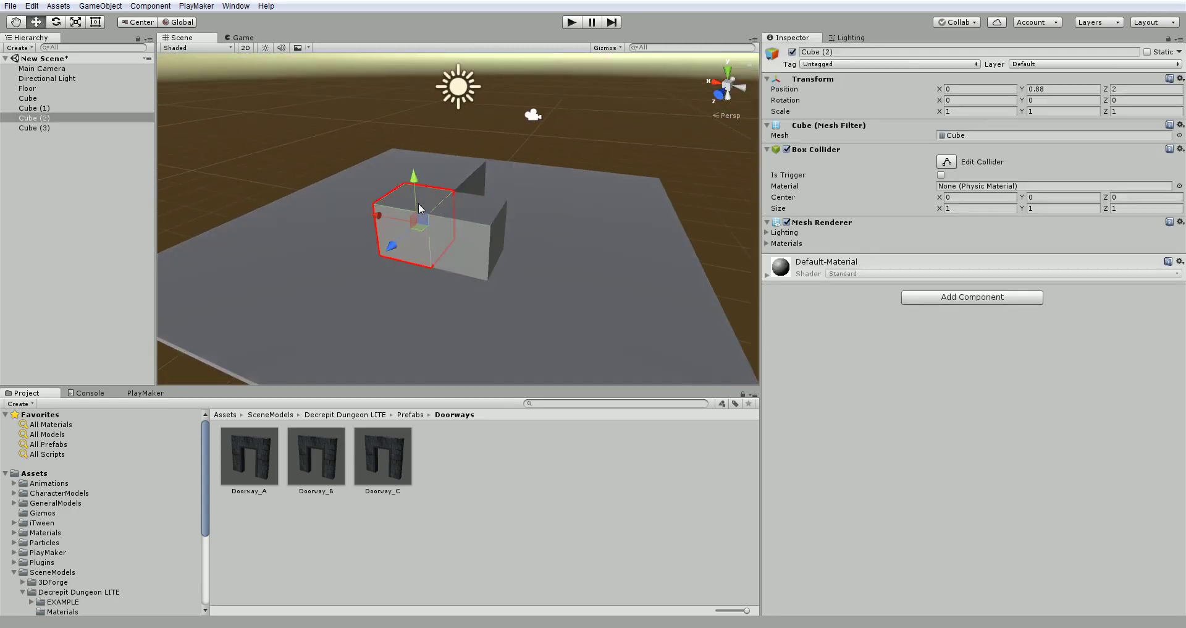
- Pull the cubes apart: Cube (2) along Z, Cube (1) along X, and Cube to Z -1.56
left_click(464, 180)
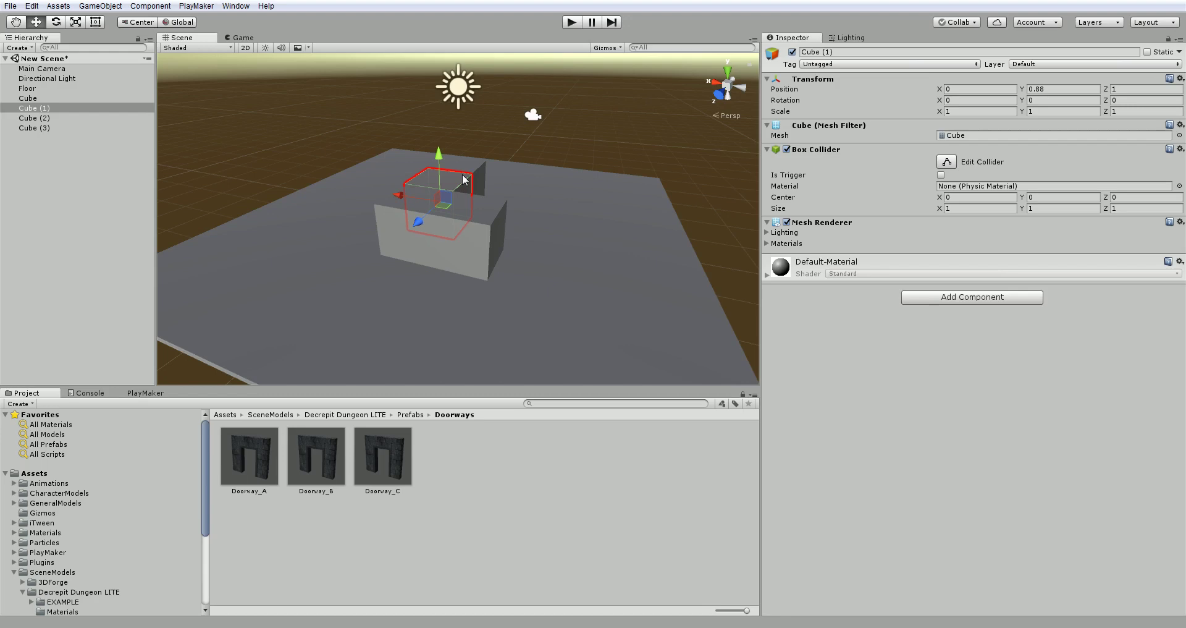
left_click(460, 229)
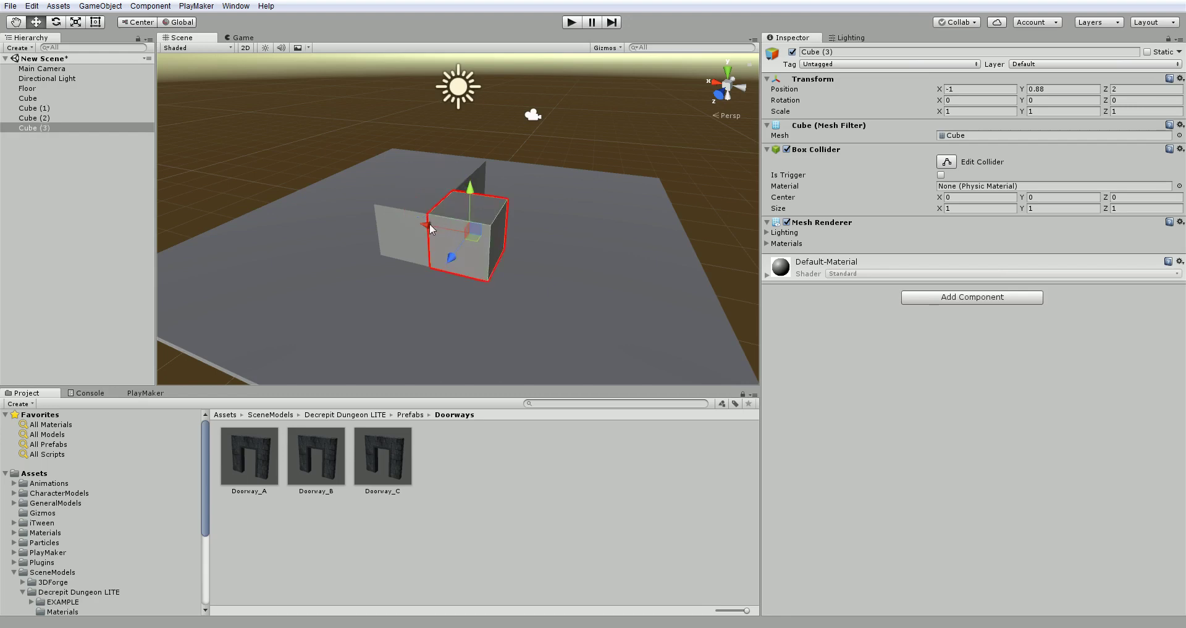
left_click(413, 210)
left_click_drag(402, 242, 380, 262)
left_click(446, 178)
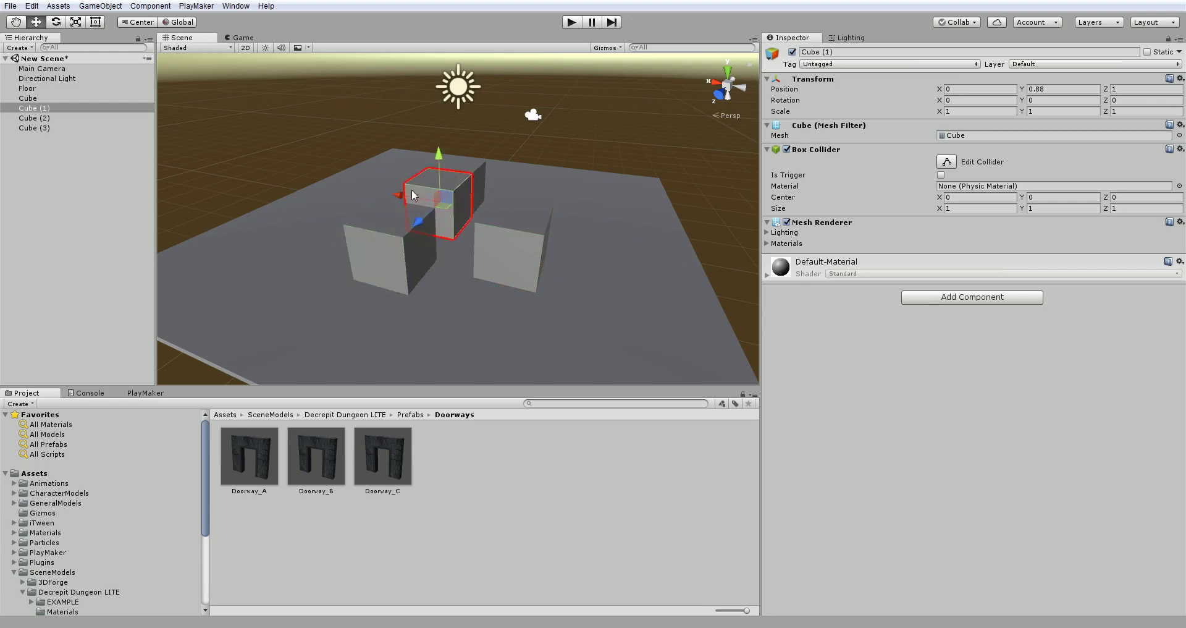
left_click_drag(383, 196, 331, 191)
left_click(453, 187)
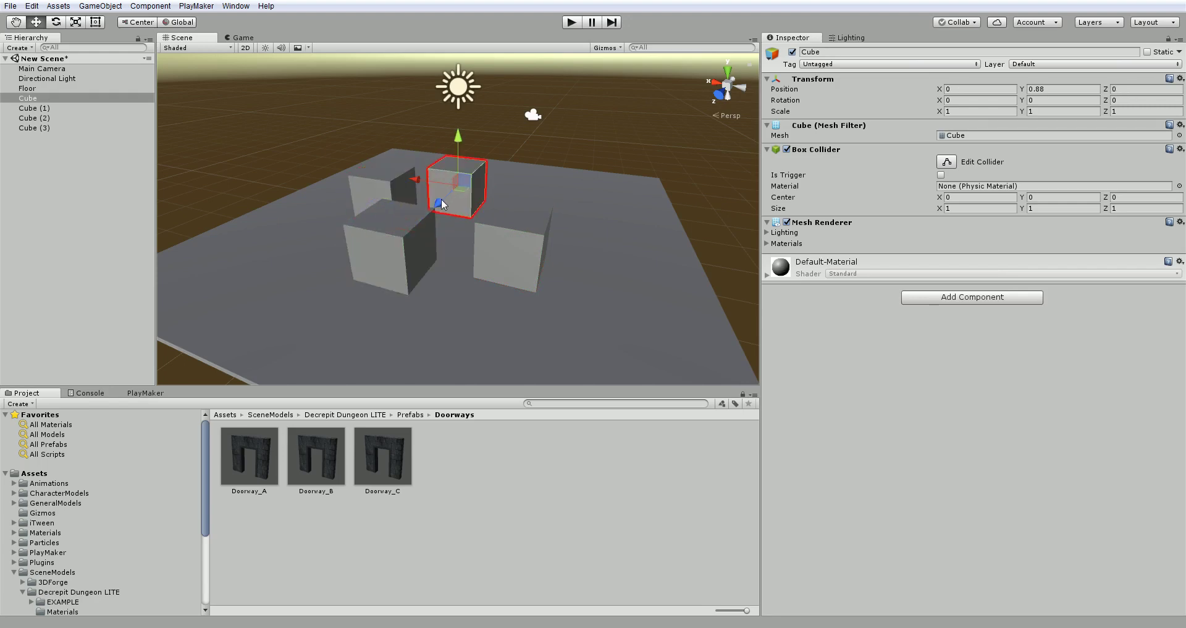
left_click_drag(442, 204, 382, 272)
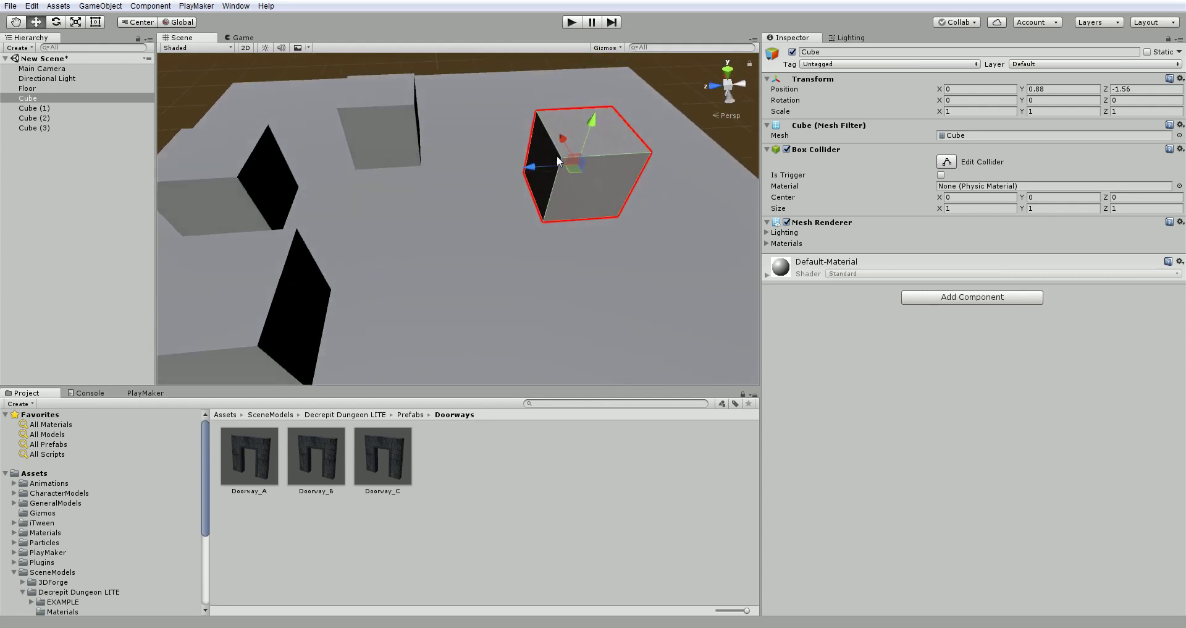
left_click_drag(647, 192, 618, 181, "alt")
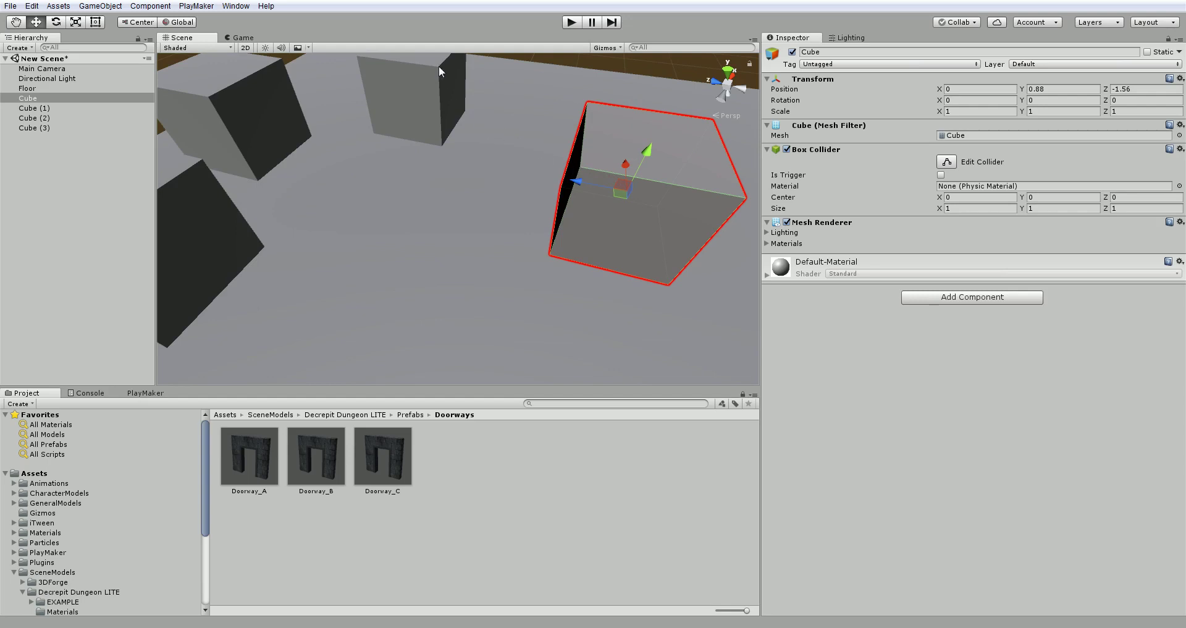
left_click(624, 124)
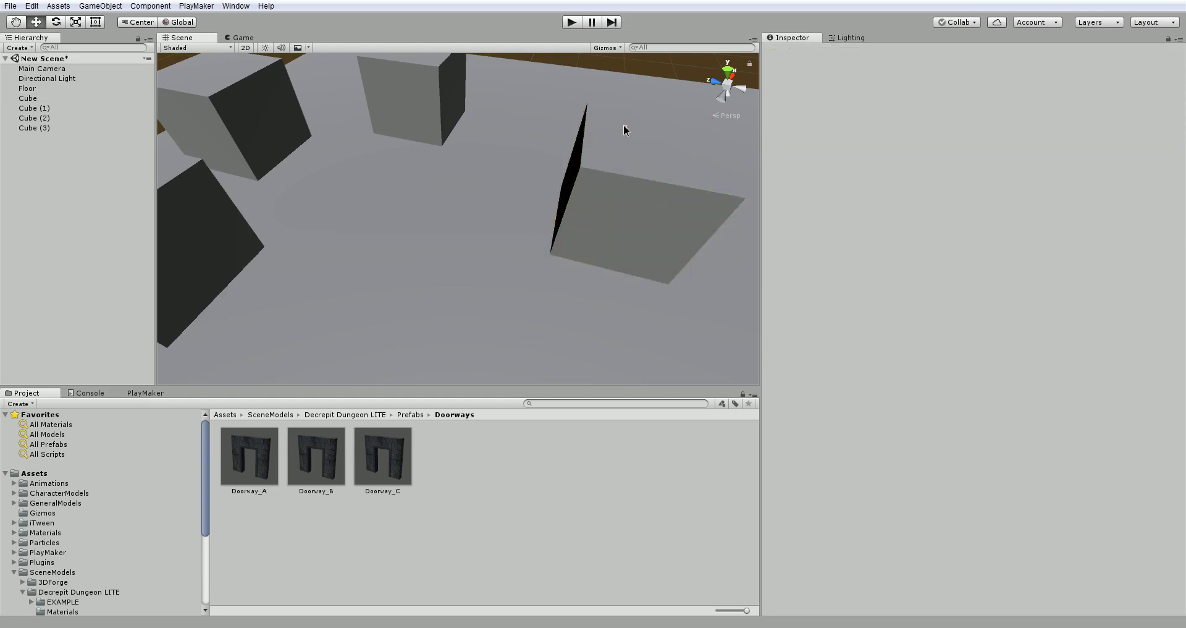
left_click(629, 150)
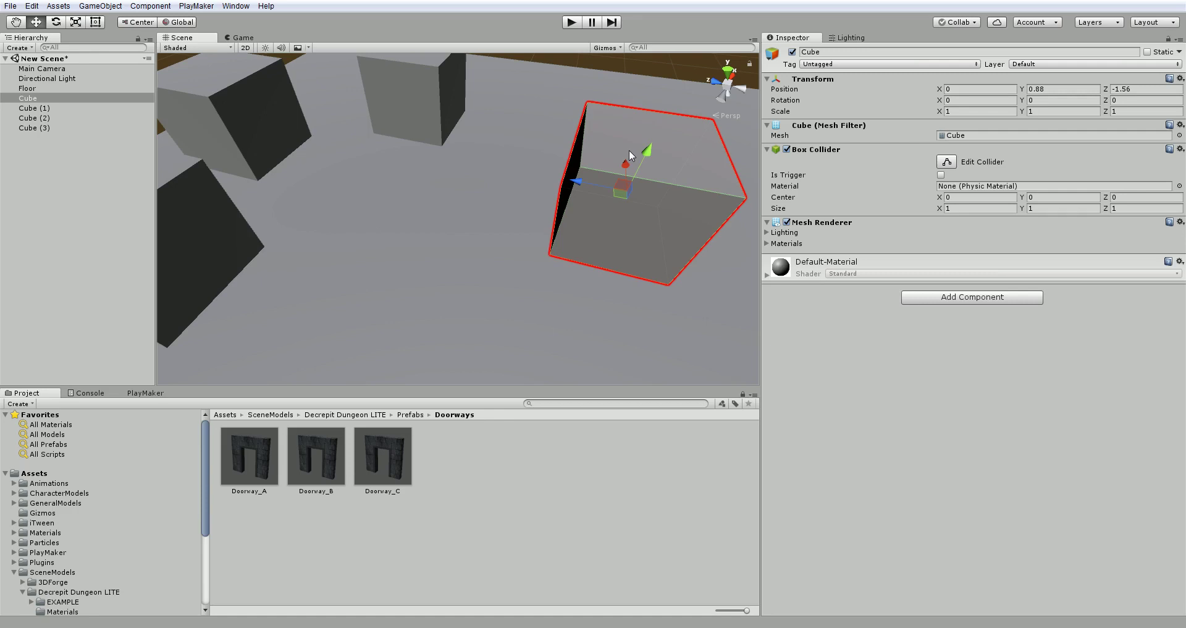
- Vertex-snap Cube's corner onto Cube (1)'s corner, placing it at 1.33, 0.88, 0
key("v")
left_click_drag(581, 169, 577, 165)
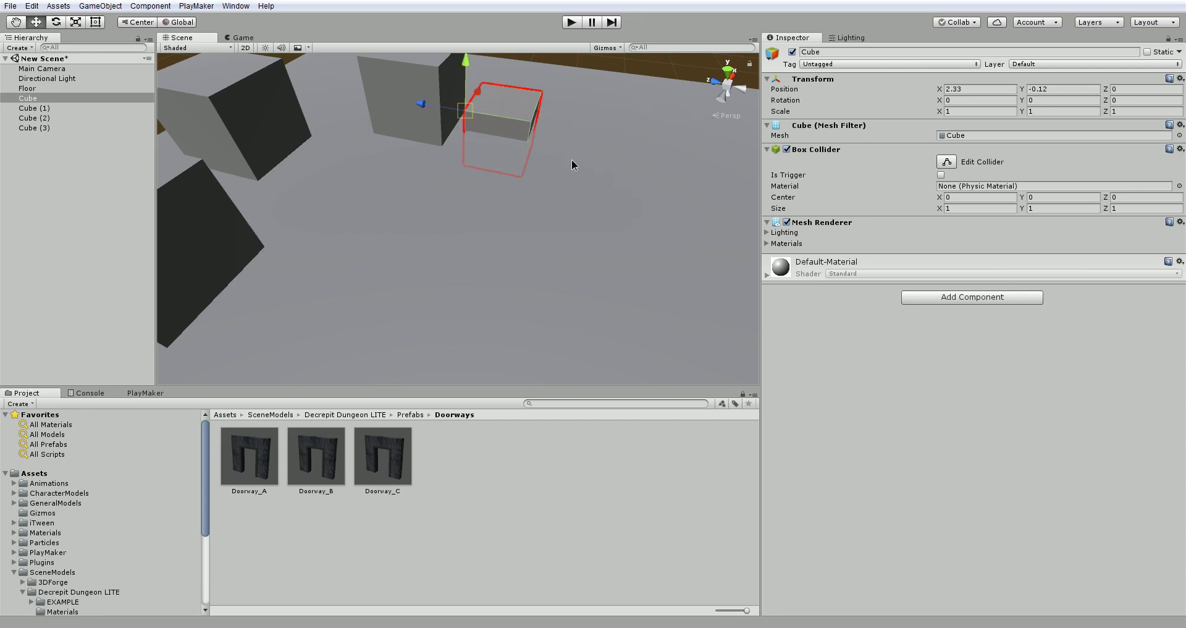
left_click_drag(464, 106, 443, 78)
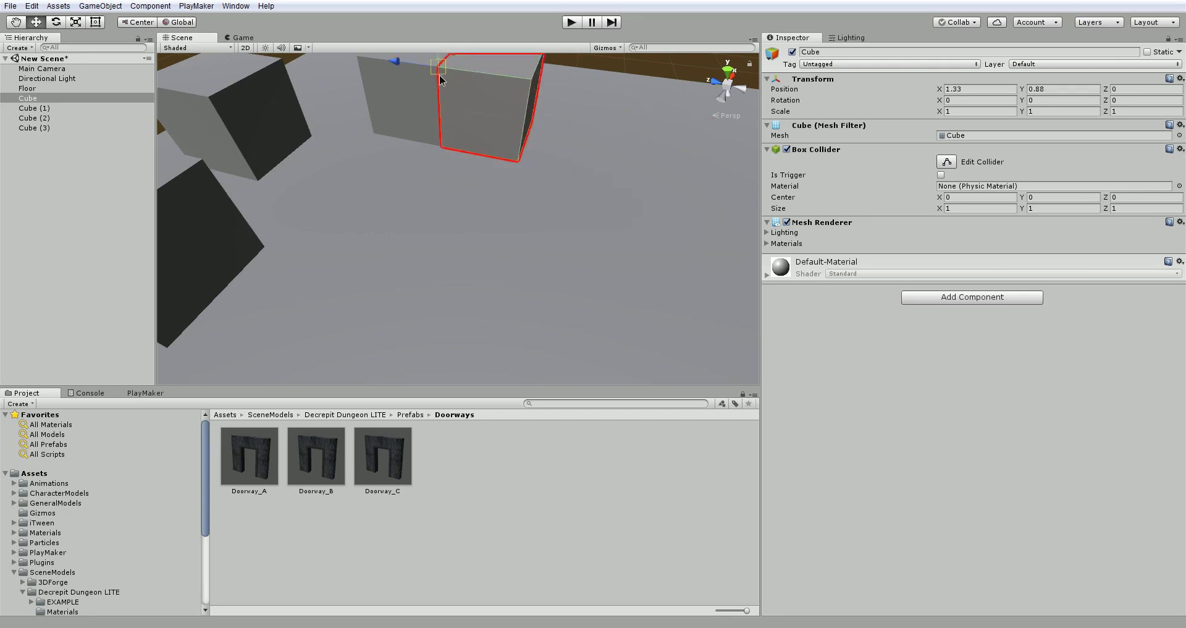
scroll(467, 147, "down", 5)
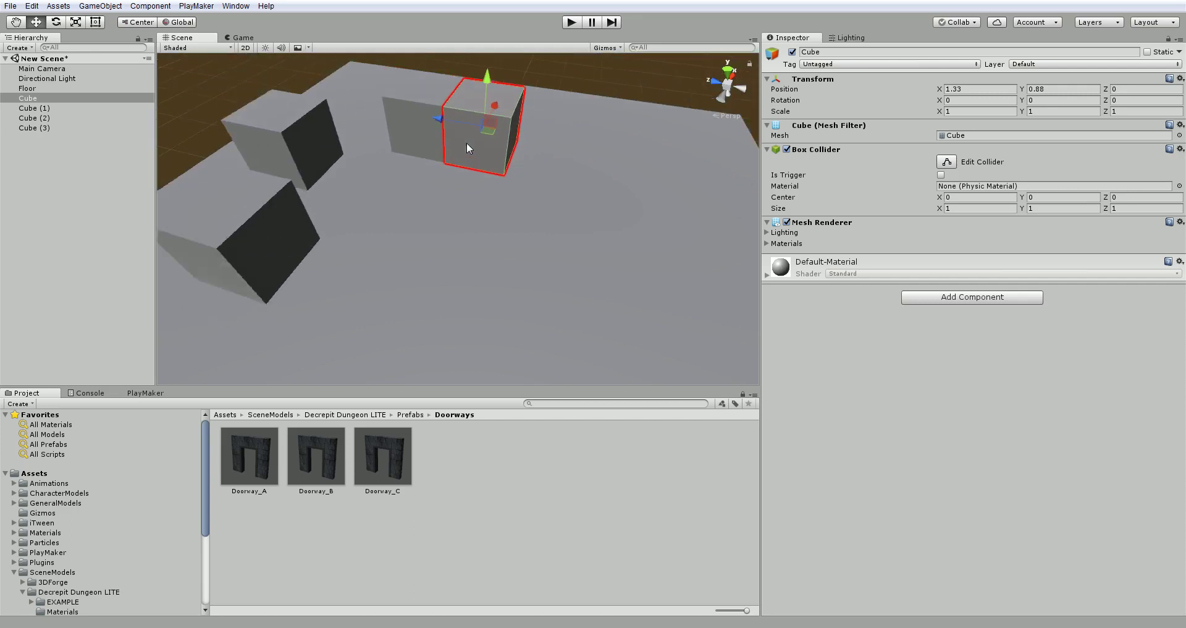
scroll(466, 142, "down", 2)
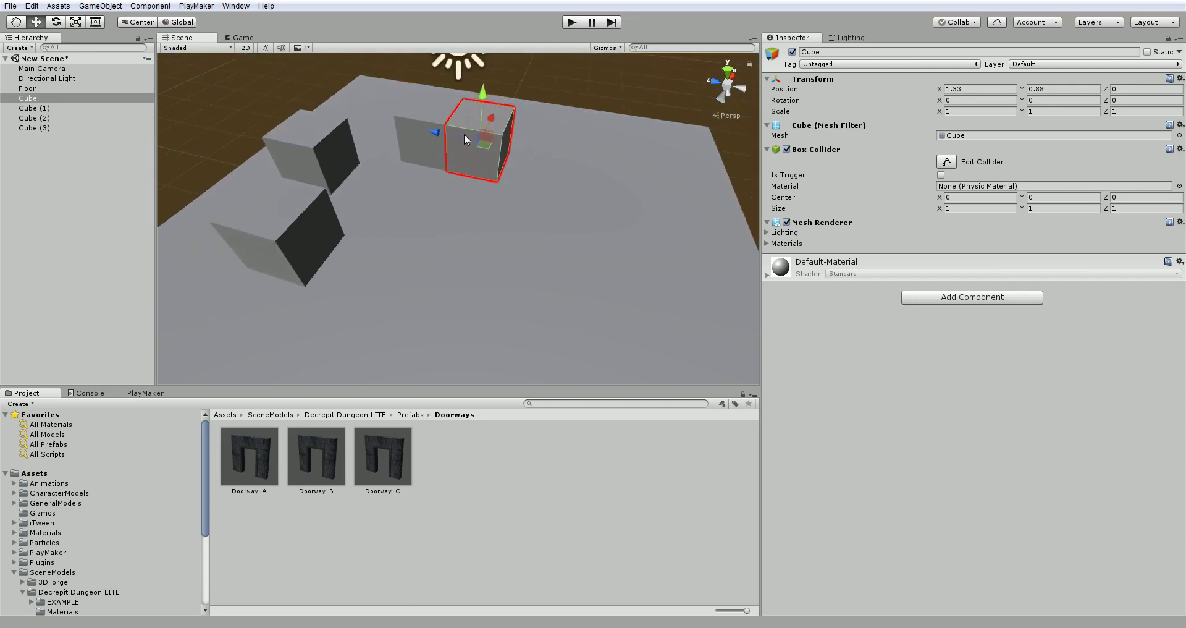
key("f")
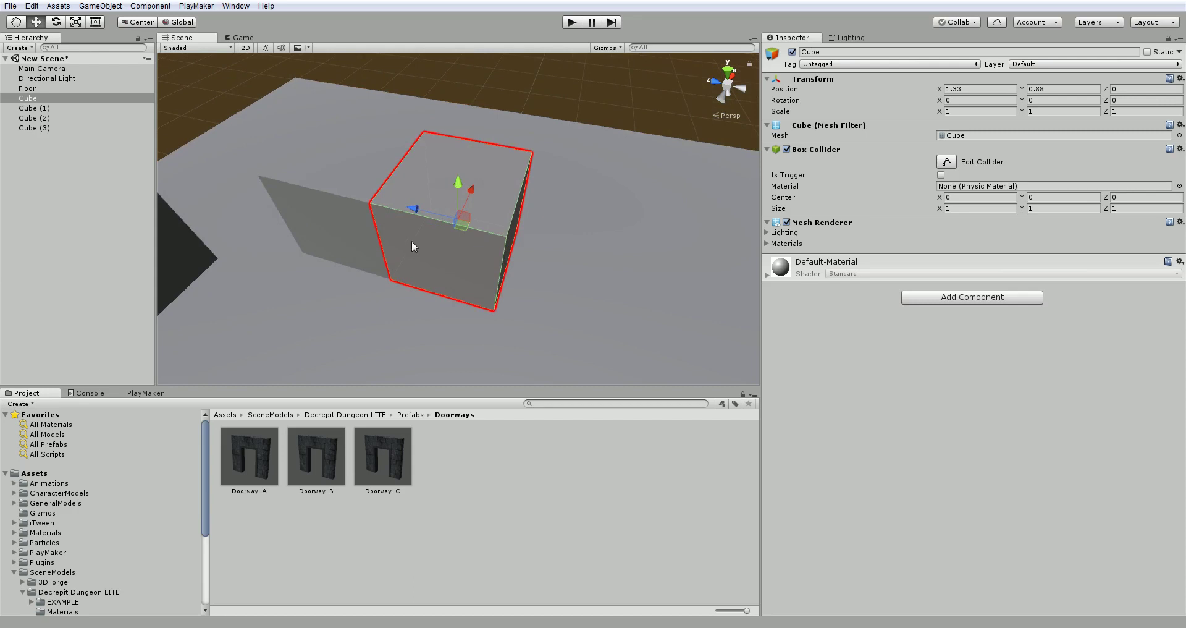
left_click_drag(412, 240, 312, 213, "alt")
left_click(580, 144)
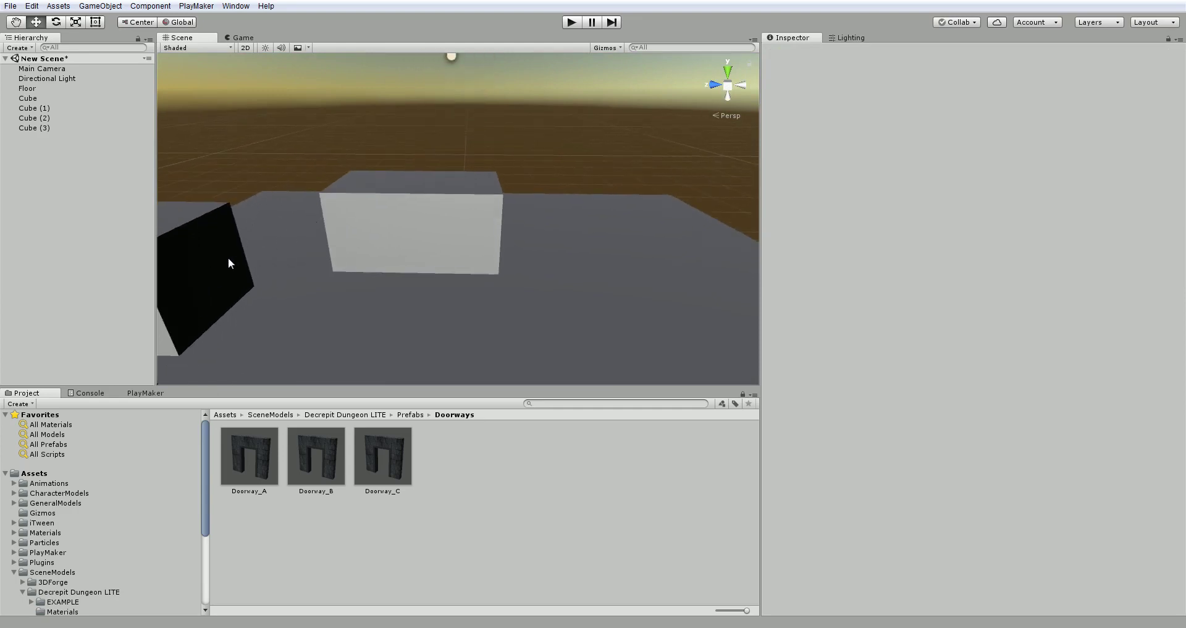
- Vertex-snap Cube (2) against its neighbour at 0.33, 0.88, 2, then inspect the row from low angles
left_click(216, 246)
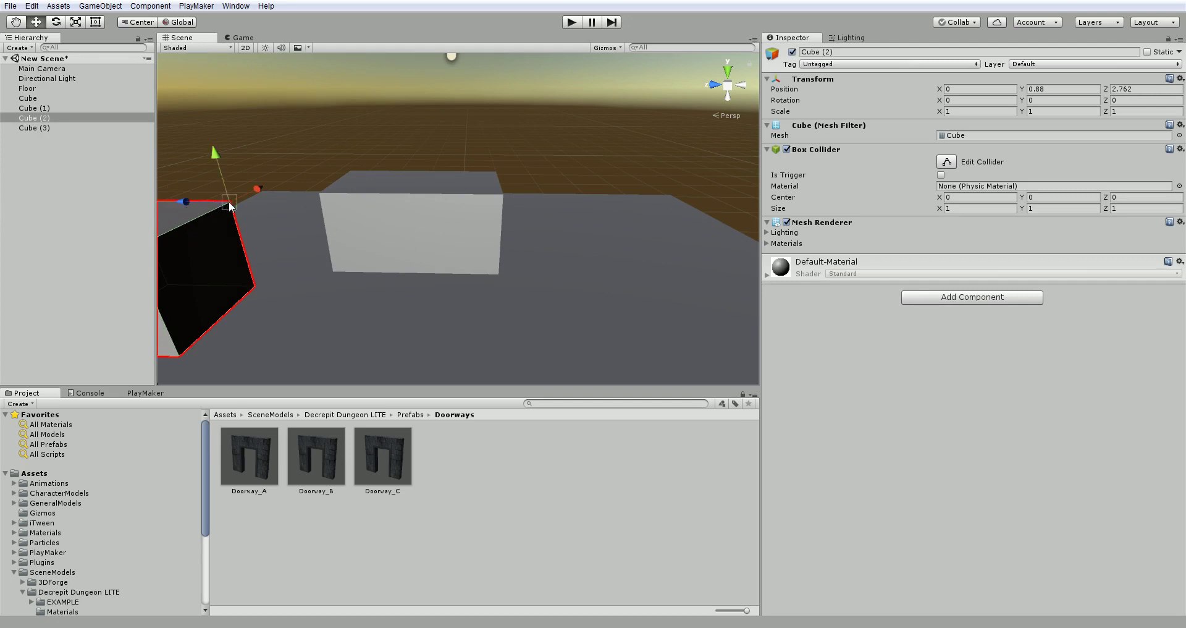
left_click_drag(230, 206, 315, 209)
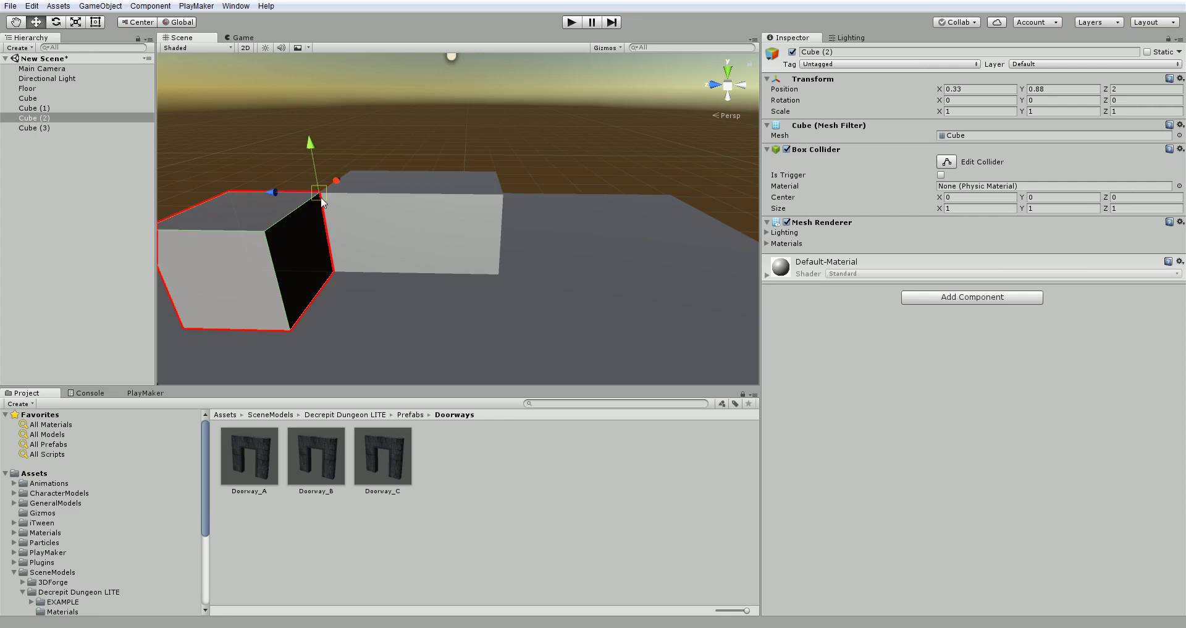
key("v")
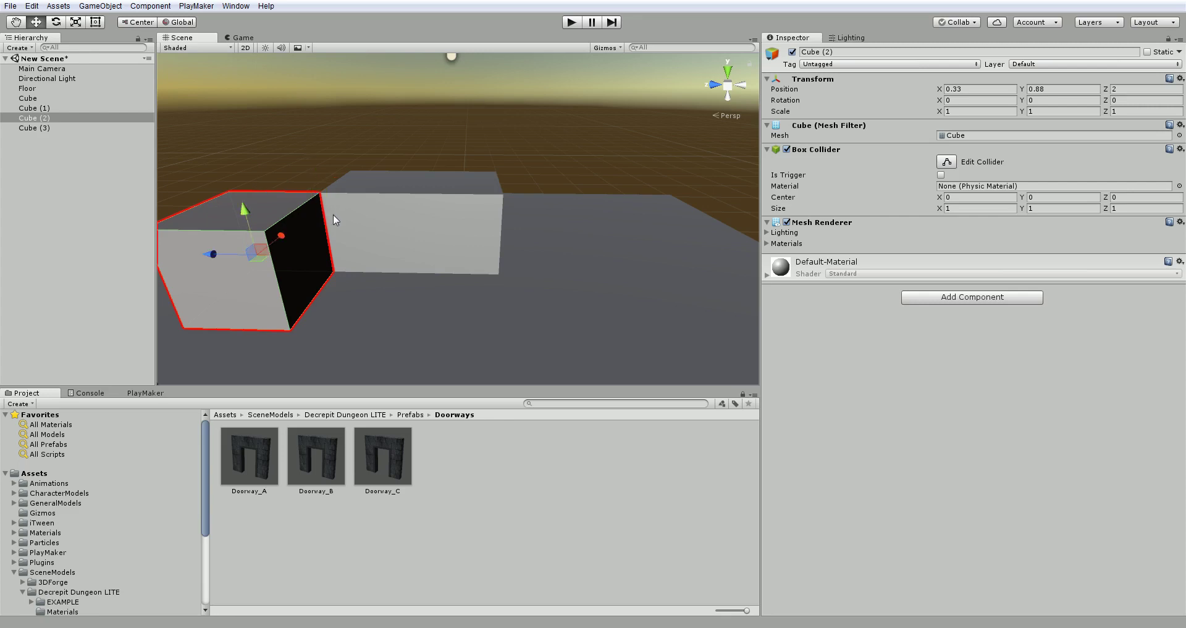
key("f")
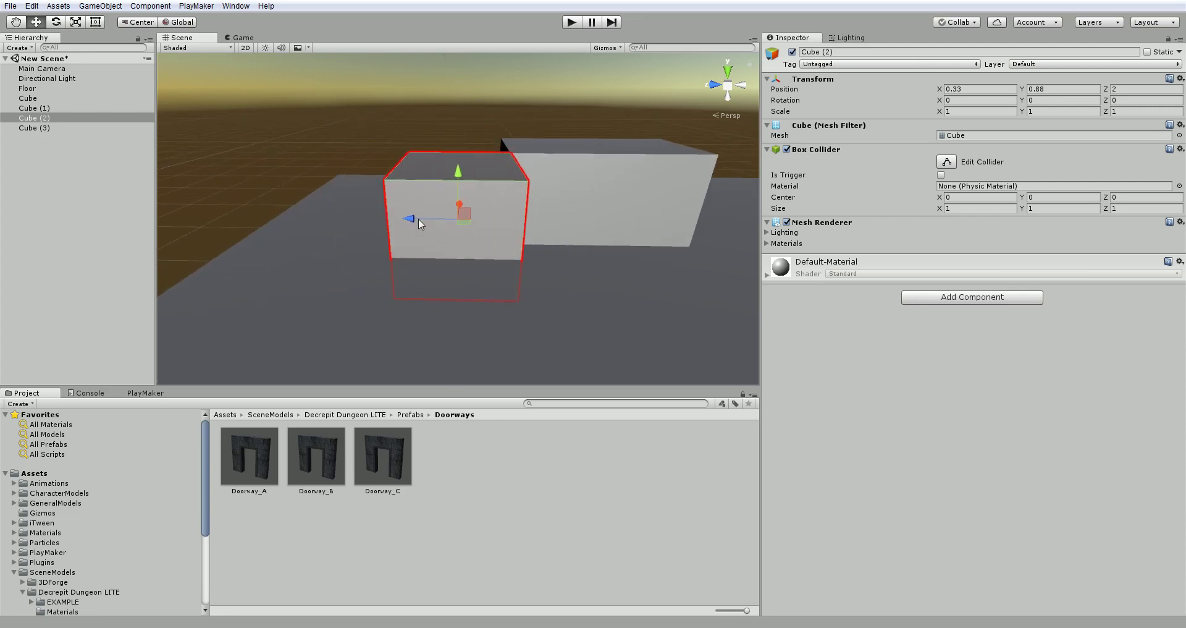
scroll(418, 218, "up", 5)
scroll(436, 239, "down", 3)
left_click_drag(423, 226, 133, 313, "alt")
scroll(464, 234, "down", 5)
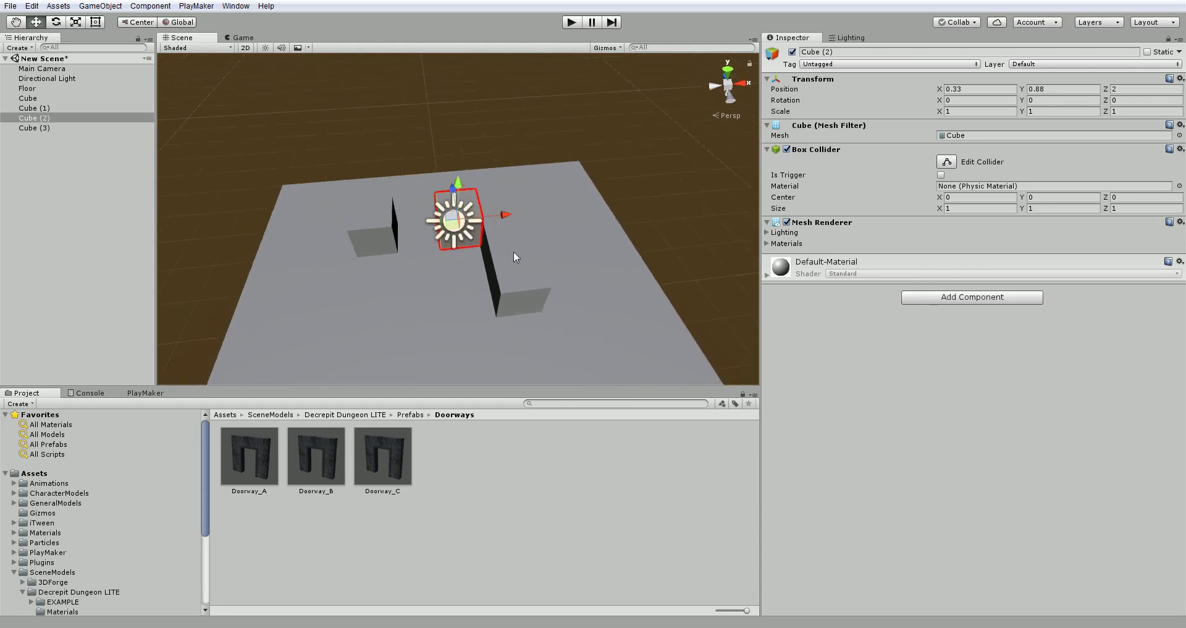
left_click_drag(513, 251, 384, 309, "alt")
scroll(594, 207, "up", 4)
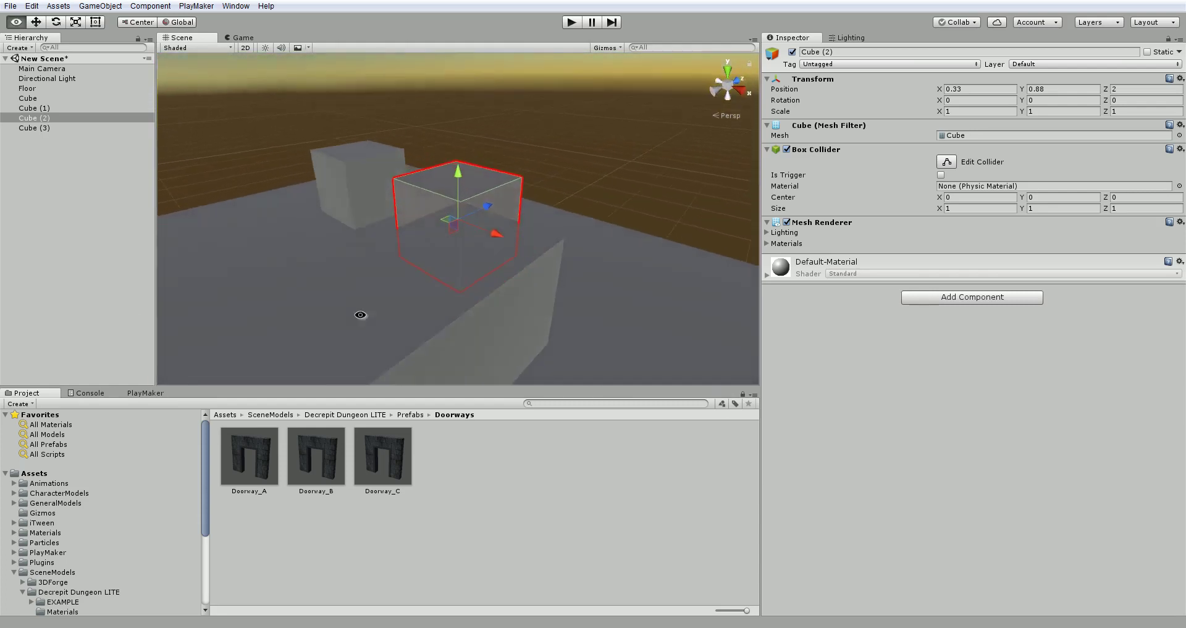
left_click_drag(360, 314, 657, 281, "alt")
scroll(649, 285, "down", 3)
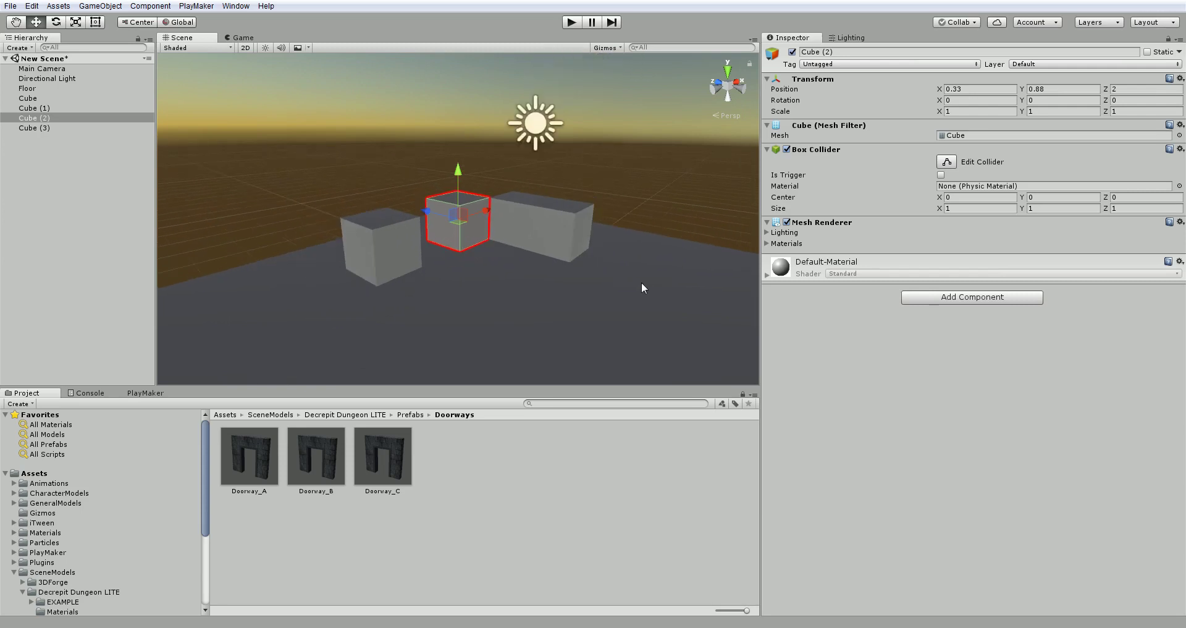